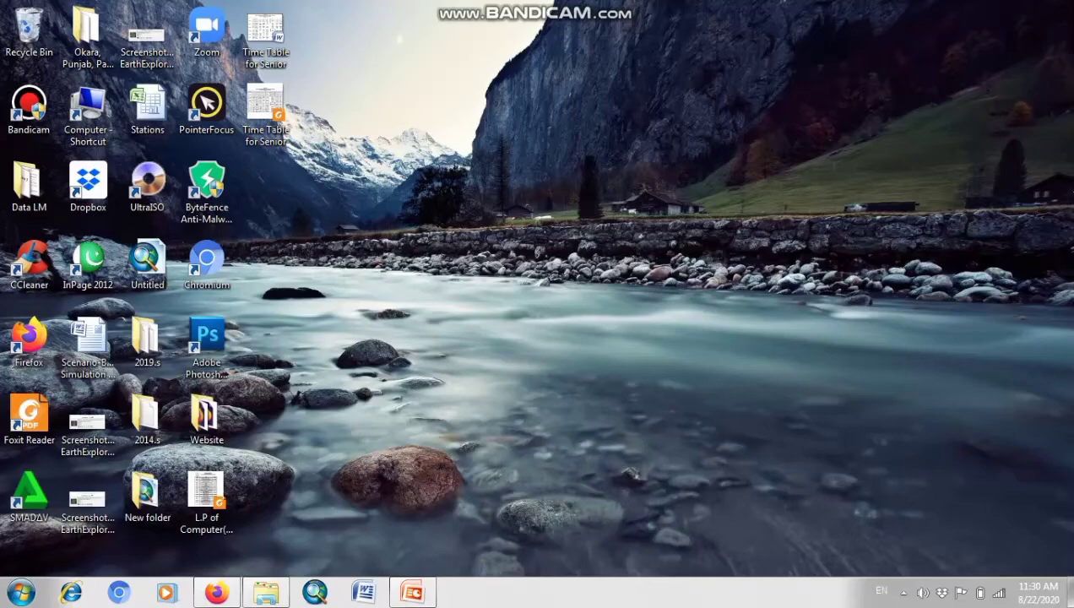
Hide the Bandicam folder window, dismiss the PointerFocus controls and refresh the desktop
left_click(266, 592)
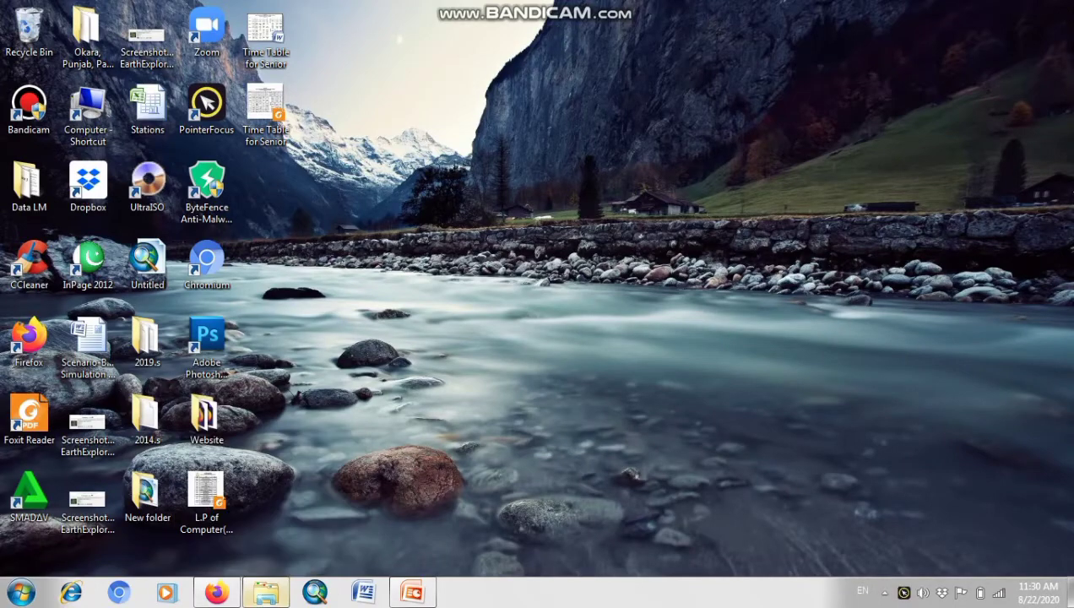
key("super+d")
key("F12")
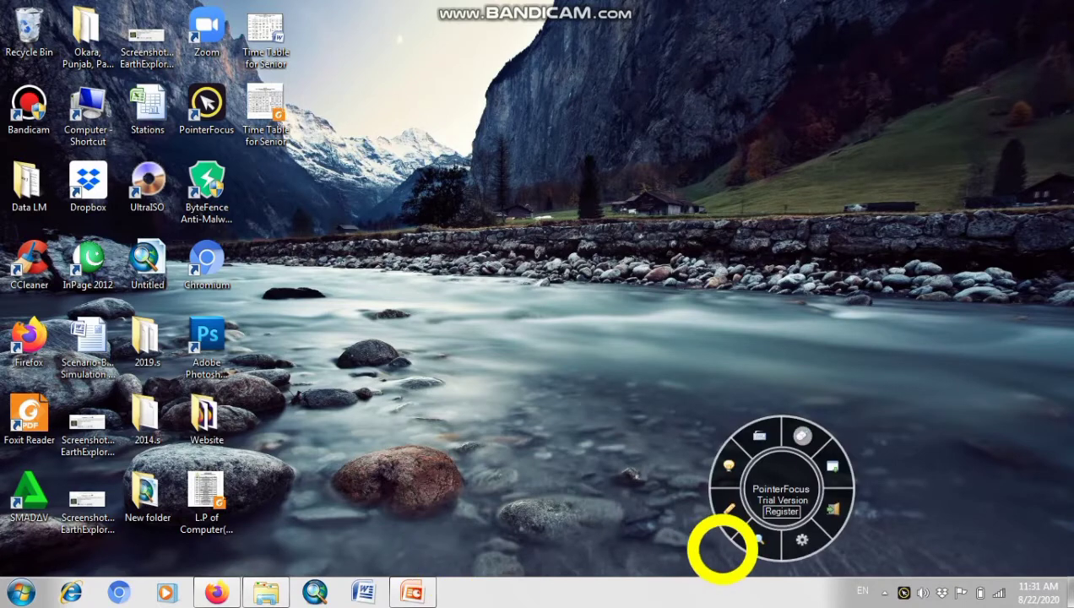
left_click(832, 467)
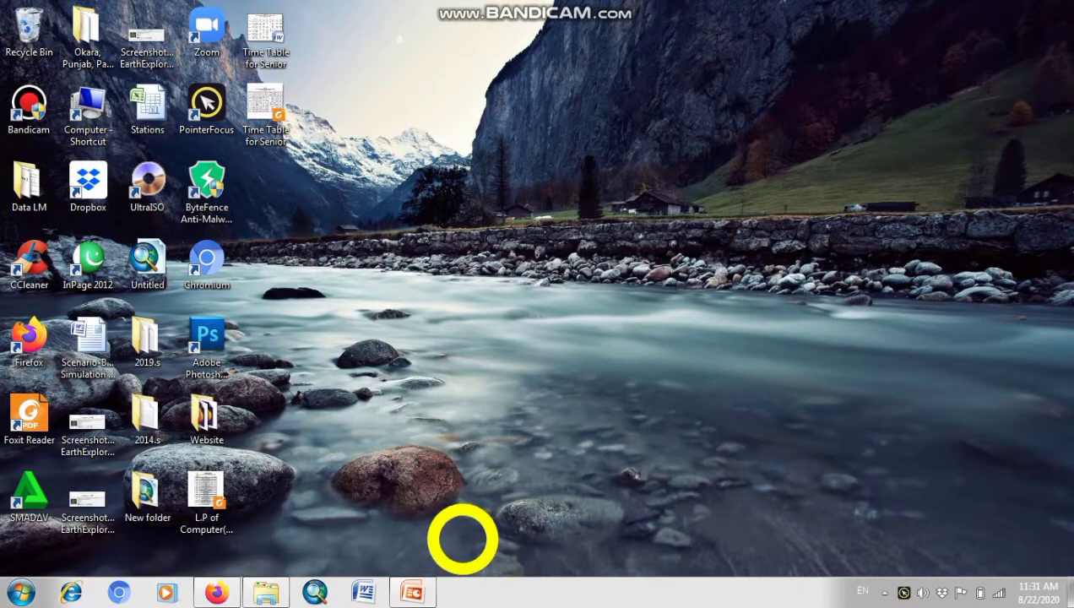
right_click(452, 236)
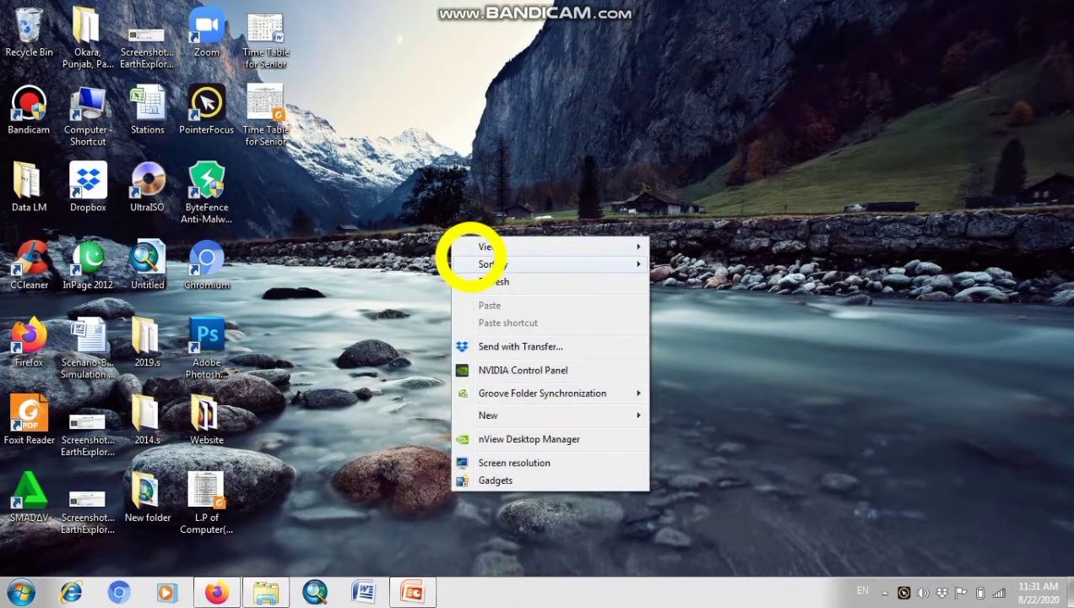
left_click(477, 276)
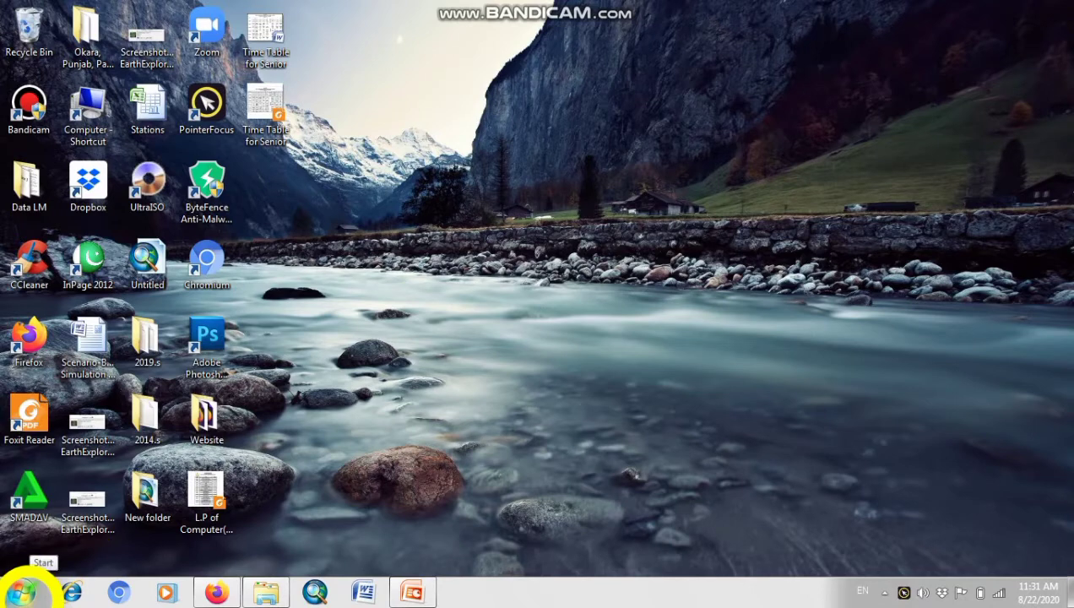
Browse the Start menu's Microsoft Office program group, then close the menu
left_click(22, 594)
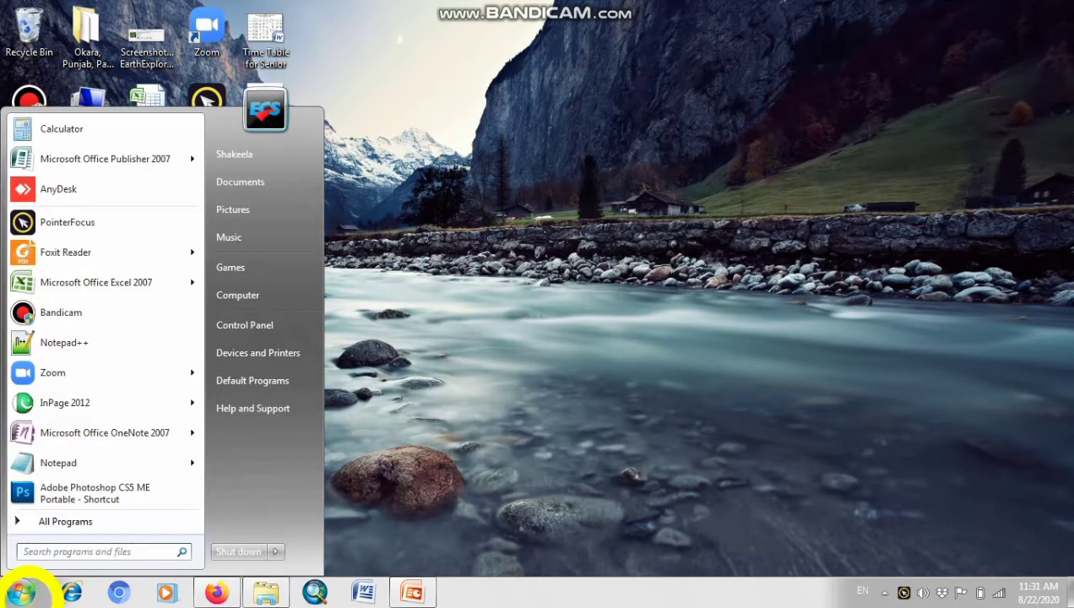
left_click(66, 521)
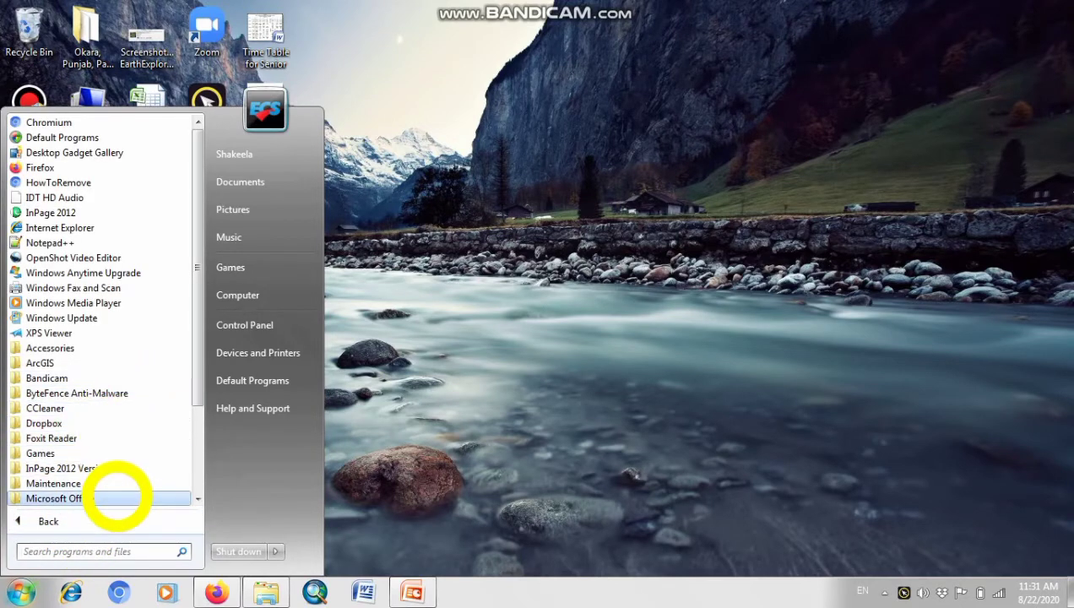
left_click(111, 498)
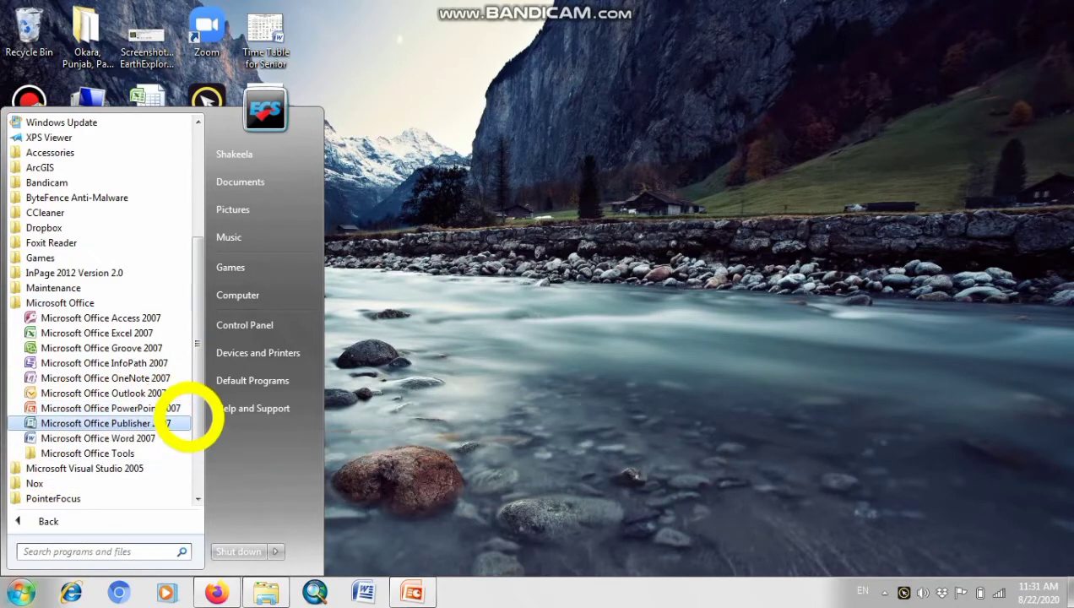
left_click(408, 587)
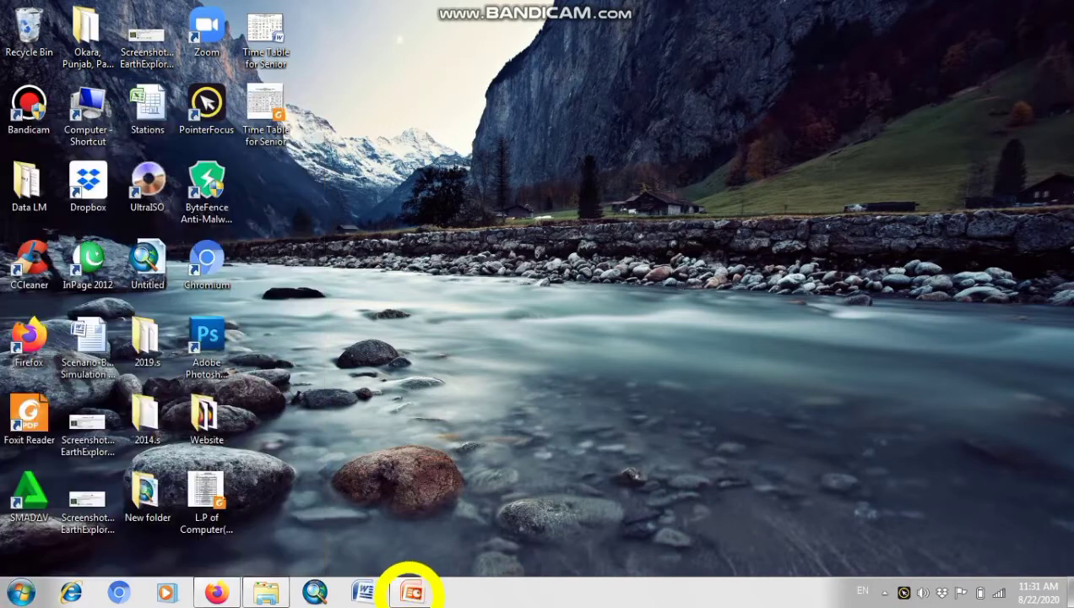
Bring the Internet presentation forward on the Home tab and select slide 6, the WWW slide
left_click(412, 591)
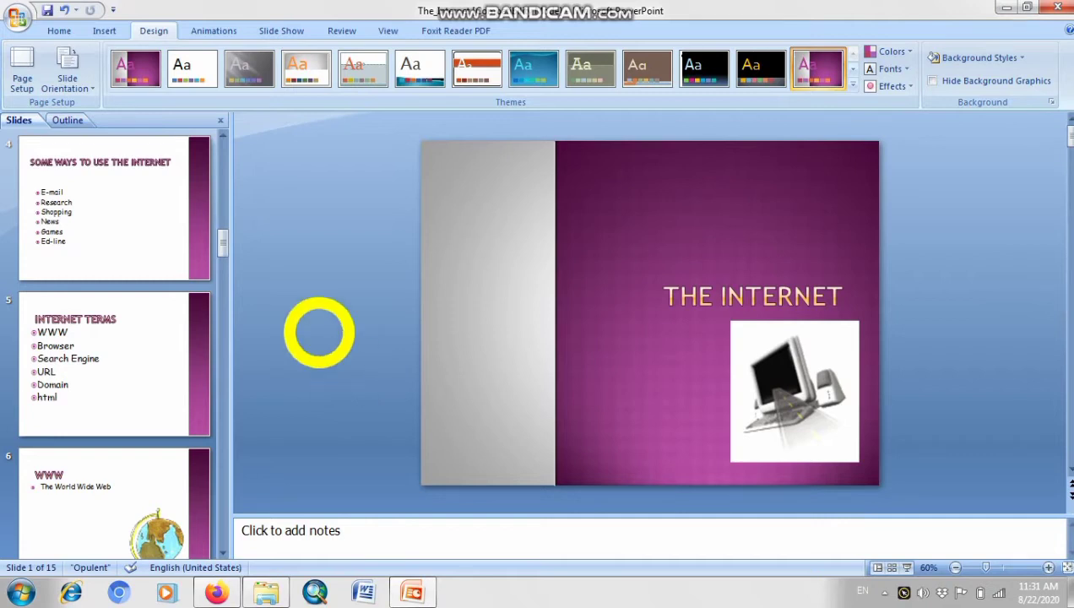
left_click(61, 31)
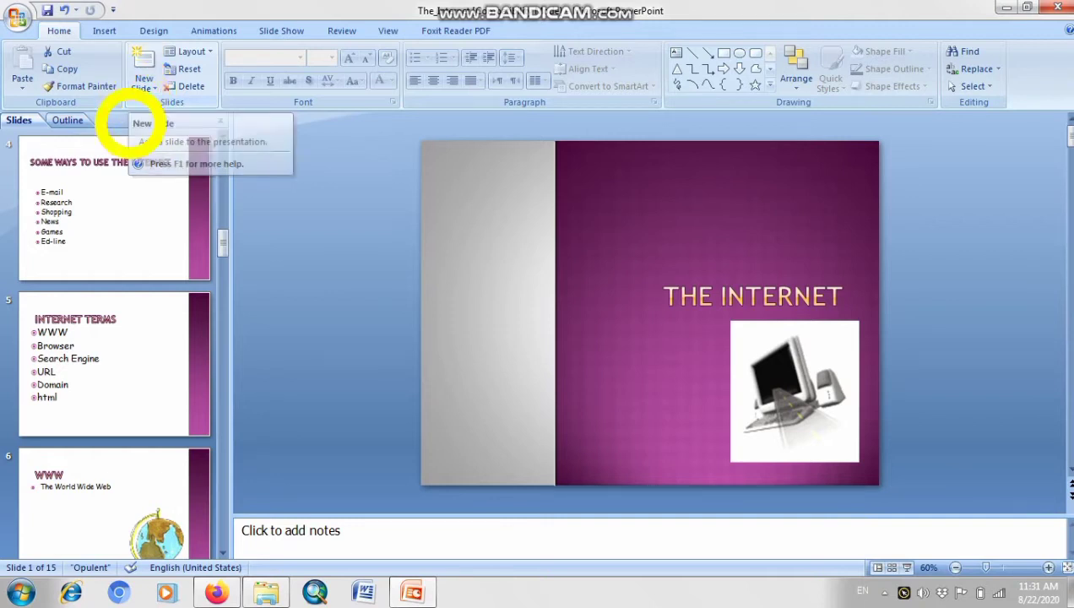
scroll(69, 401, "down", 3)
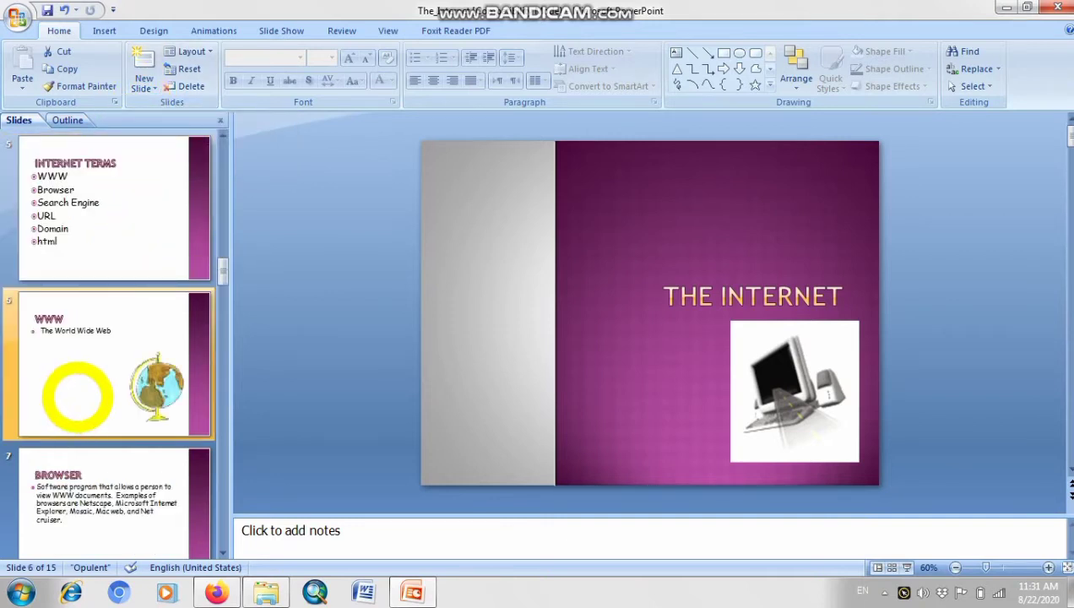
left_click(69, 402)
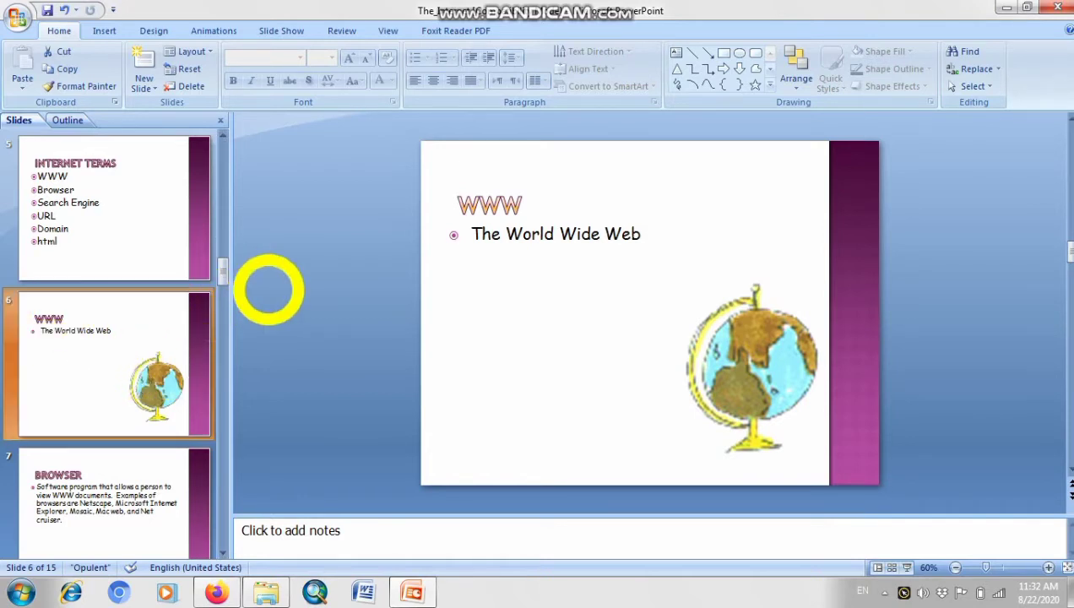
Adjust the Slides pane and scroll back up through the slide thumbnails
left_click_drag(223, 270, 222, 530)
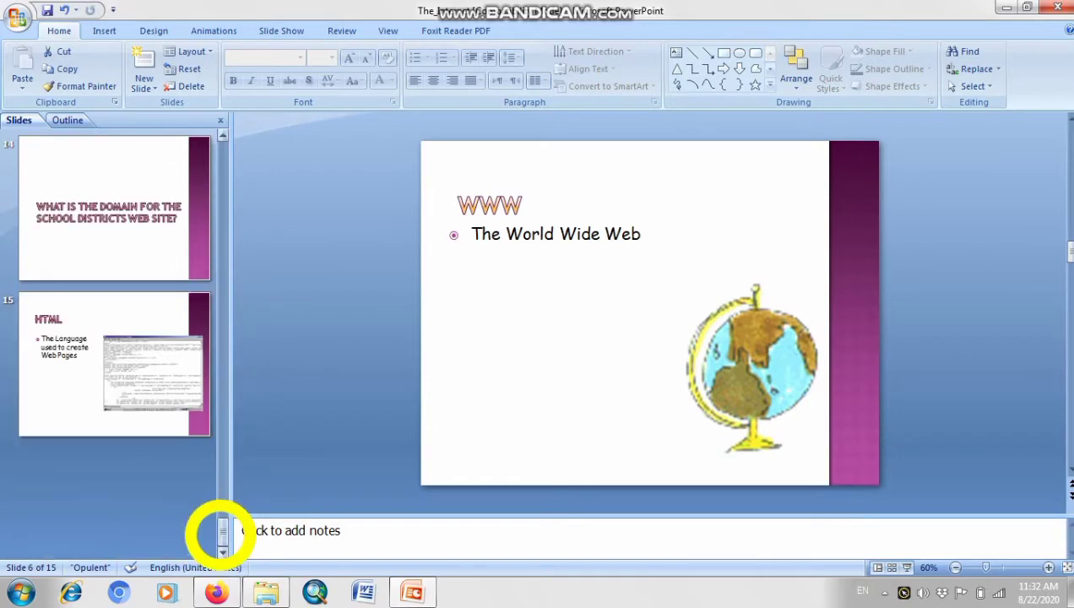
scroll(228, 368, "up", 1)
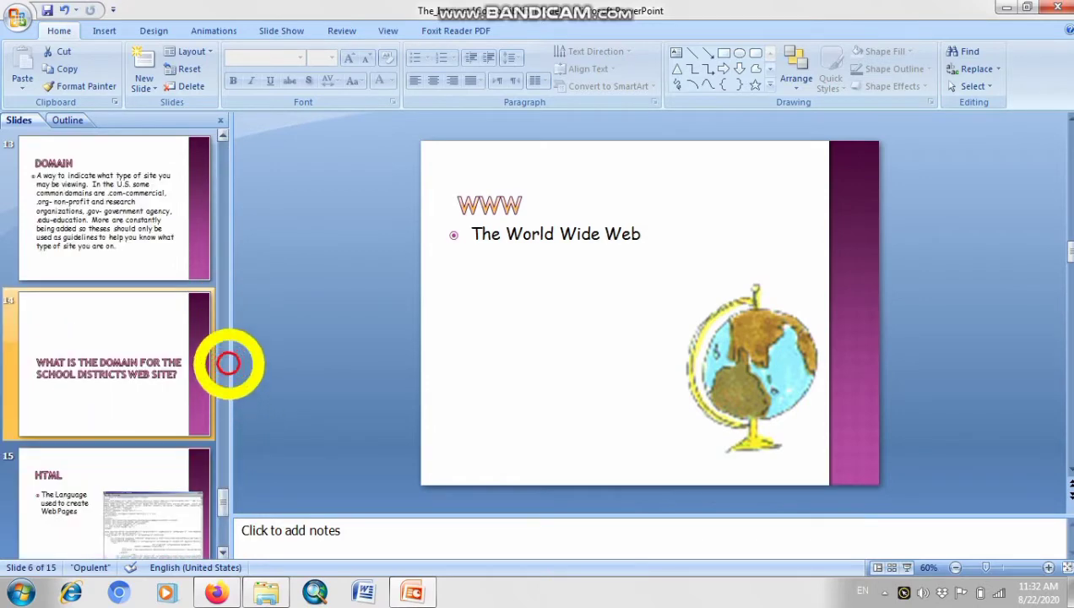
scroll(228, 359, "up", 1)
scroll(228, 329, "up", 1)
scroll(228, 329, "up", 1)
scroll(228, 330, "up", 3)
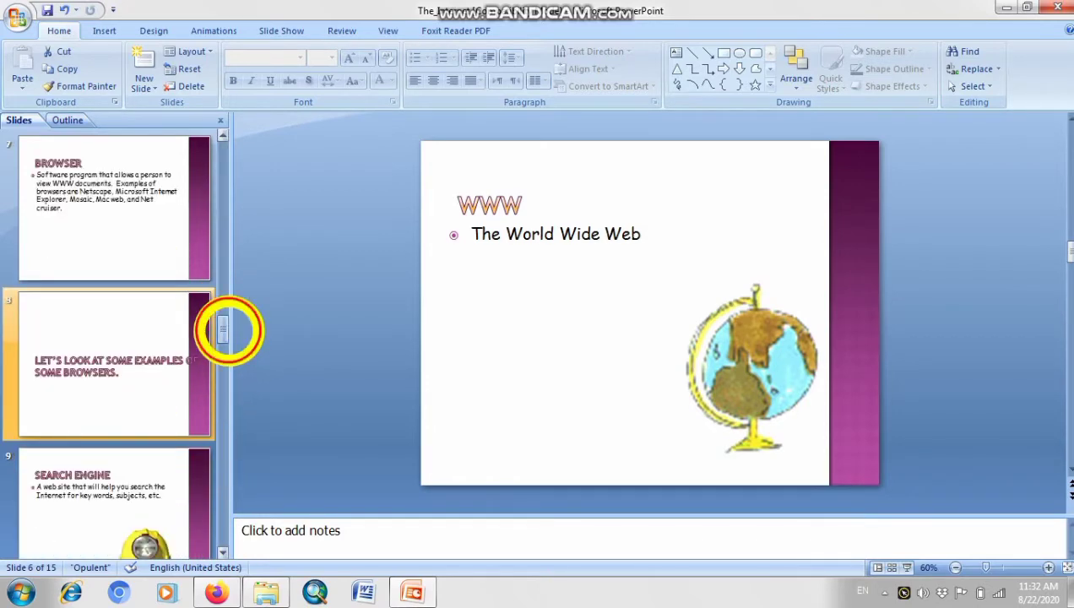
scroll(226, 297, "up", 1)
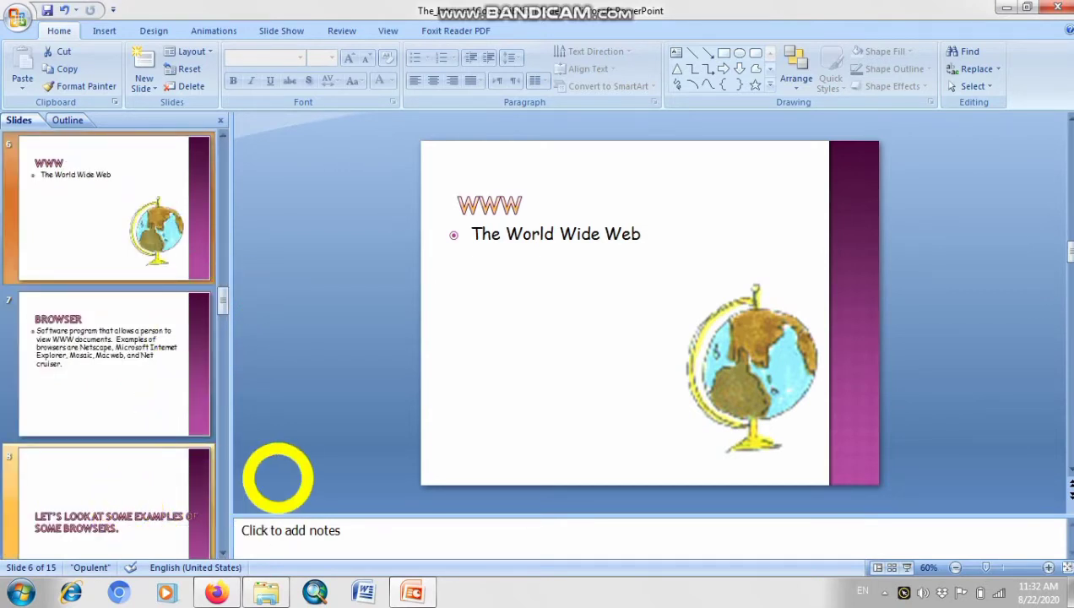
left_click(223, 553)
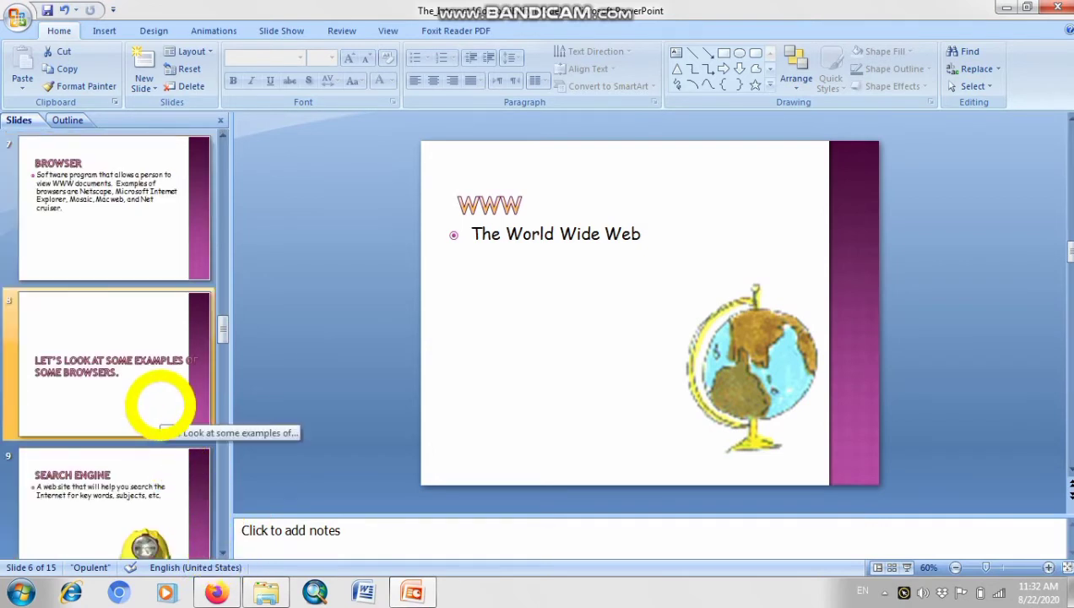
Delete slide 8, the examples-of-browsers slide
right_click(162, 392)
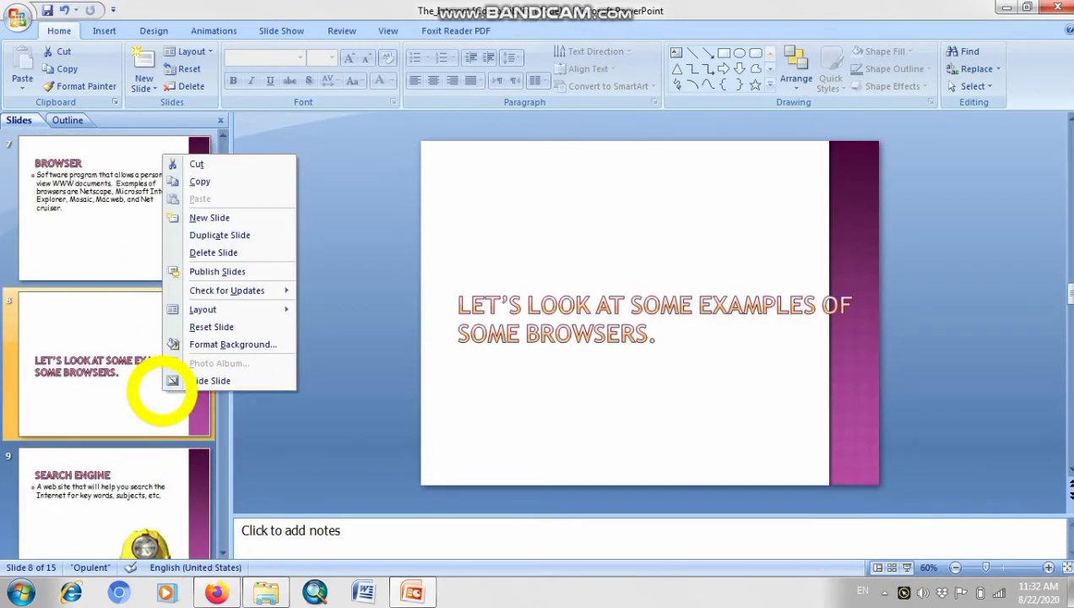
left_click(291, 443)
right_click(144, 405)
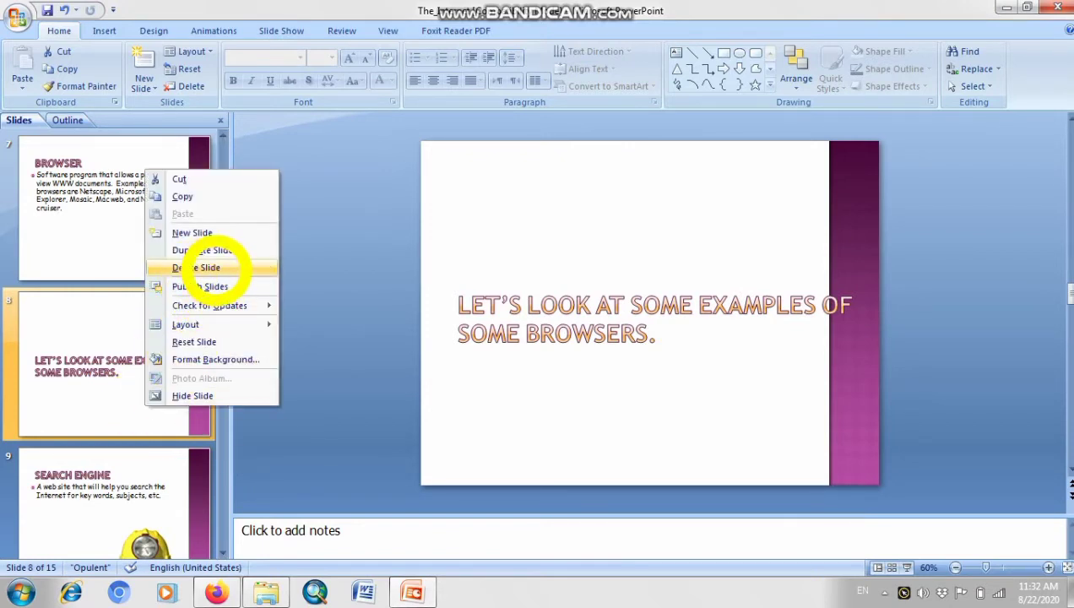
left_click(215, 268)
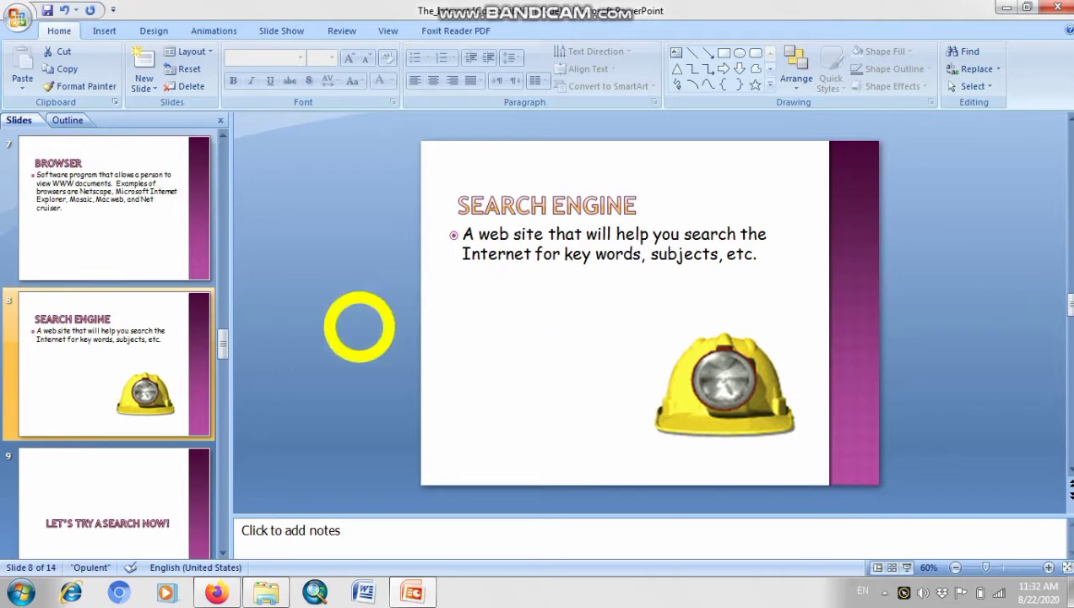
Go to slide 4, Some Ways to Use the Internet
scroll(172, 283, "up", 1)
scroll(160, 284, "up", 3)
scroll(152, 329, "down", 2)
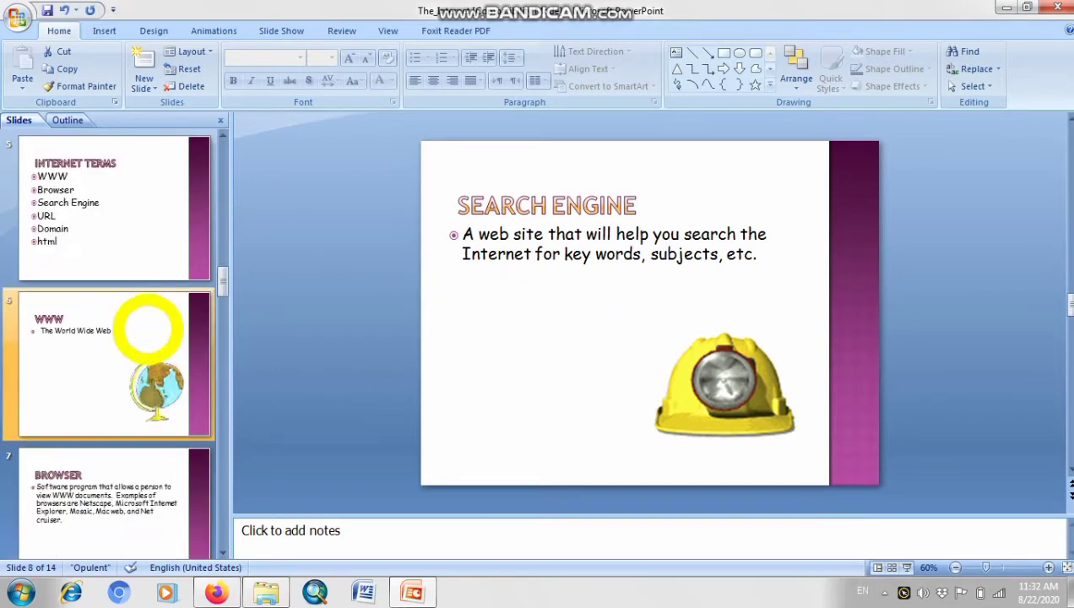
scroll(150, 325, "up", 1)
left_click(147, 262)
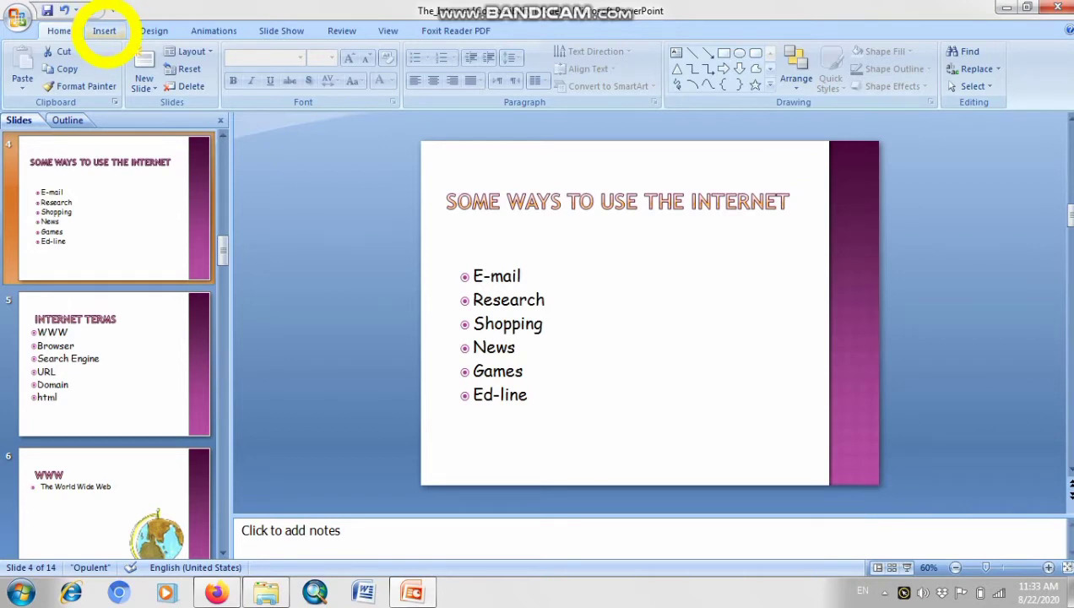
Insert the cric picture from Desktop > Website > images onto slide 4
left_click(105, 31)
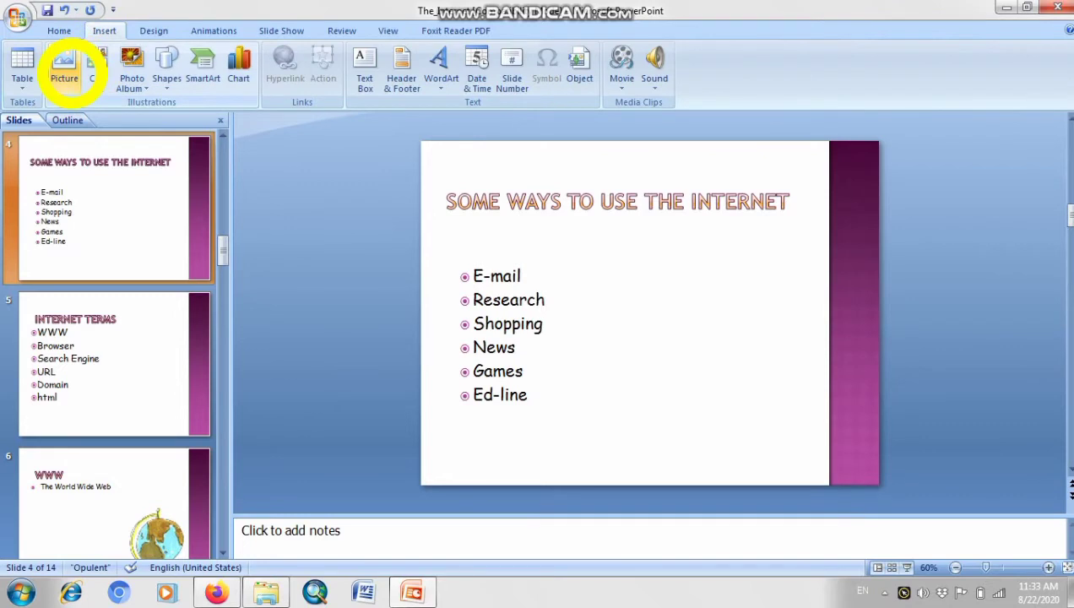
left_click(66, 66)
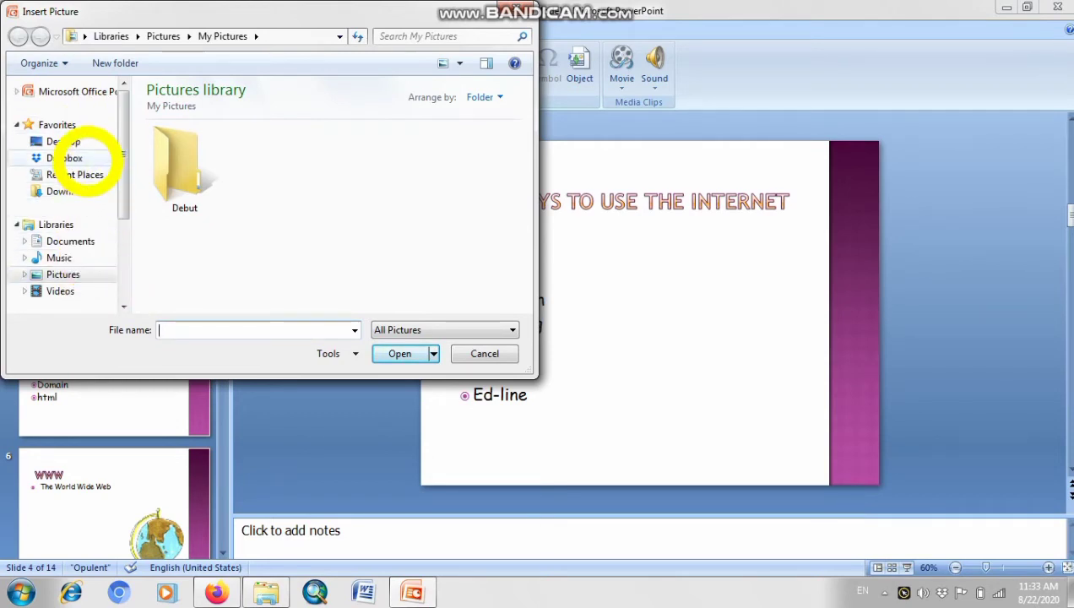
left_click(84, 142)
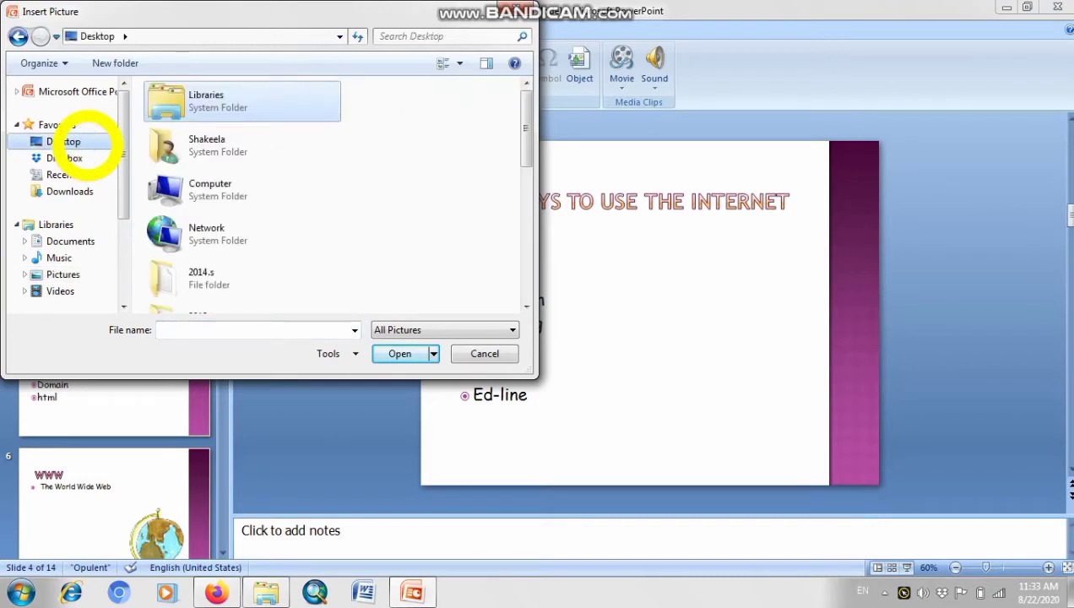
scroll(432, 209, "down", 5)
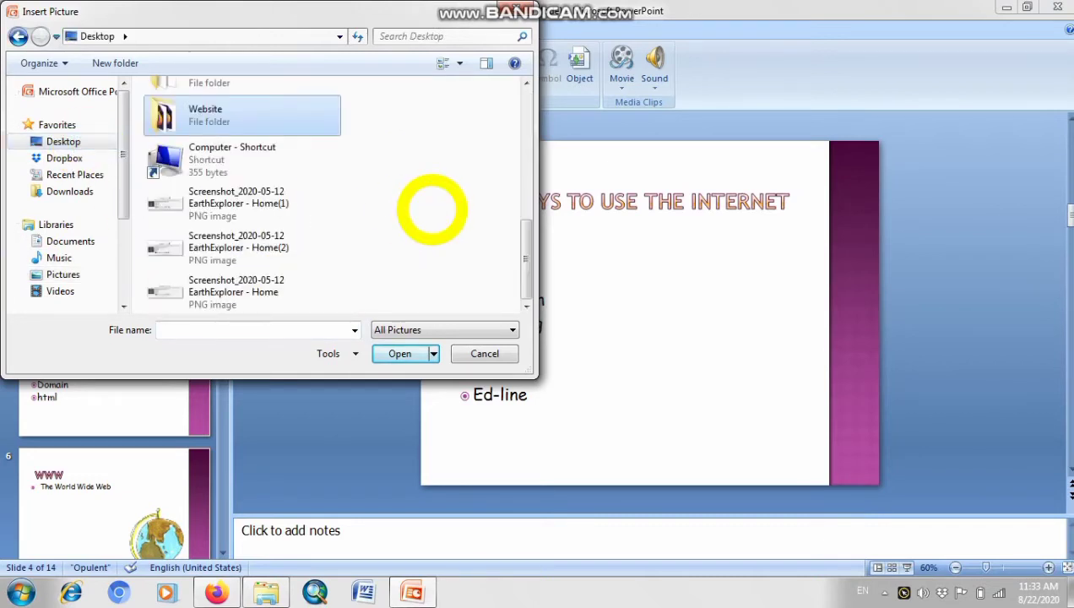
double_click(260, 118)
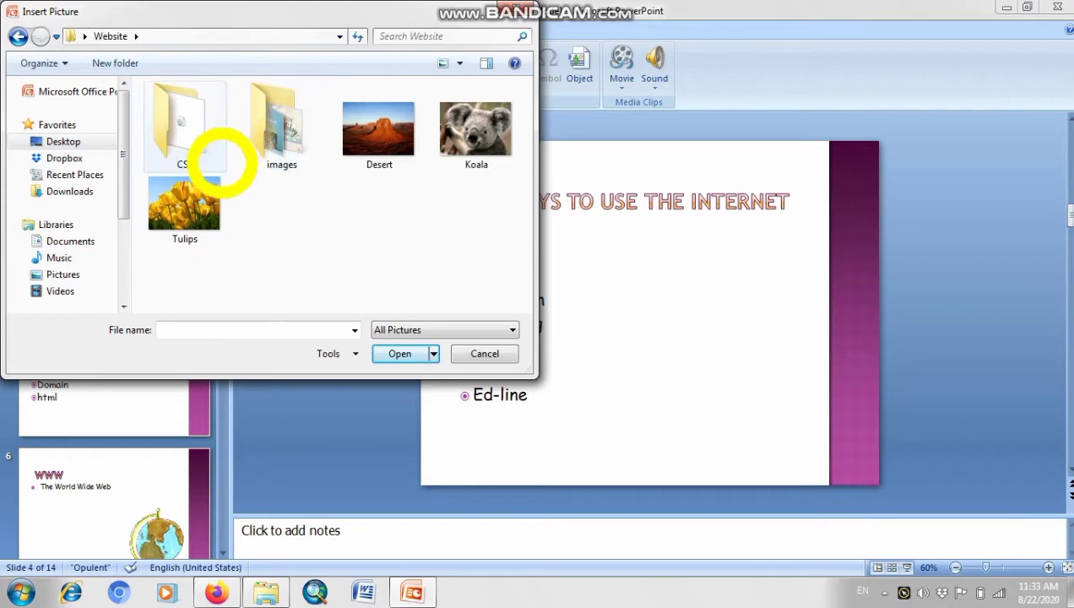
double_click(282, 139)
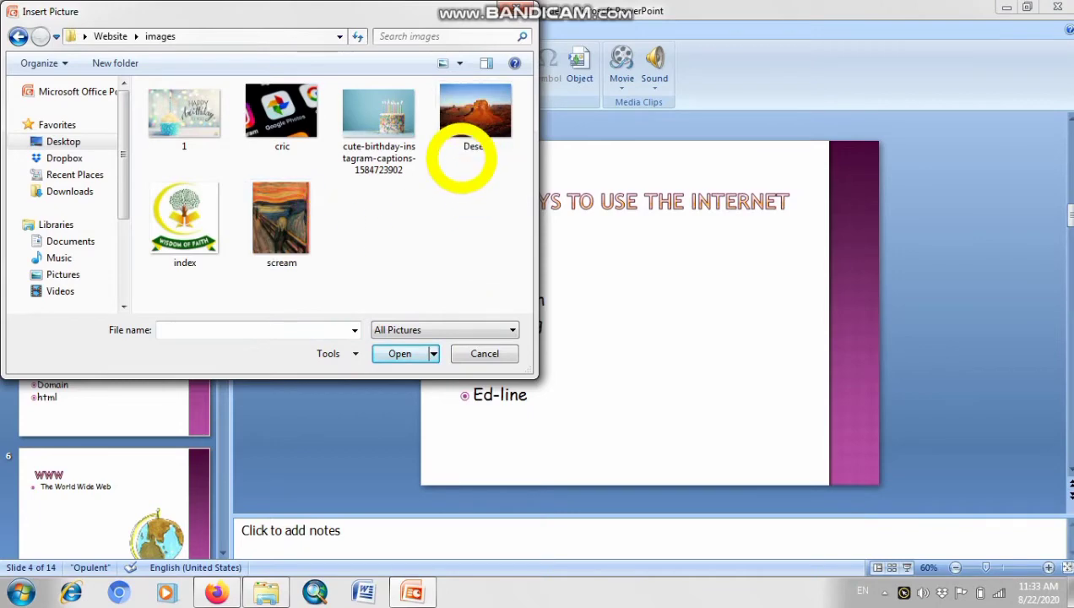
left_click(269, 114)
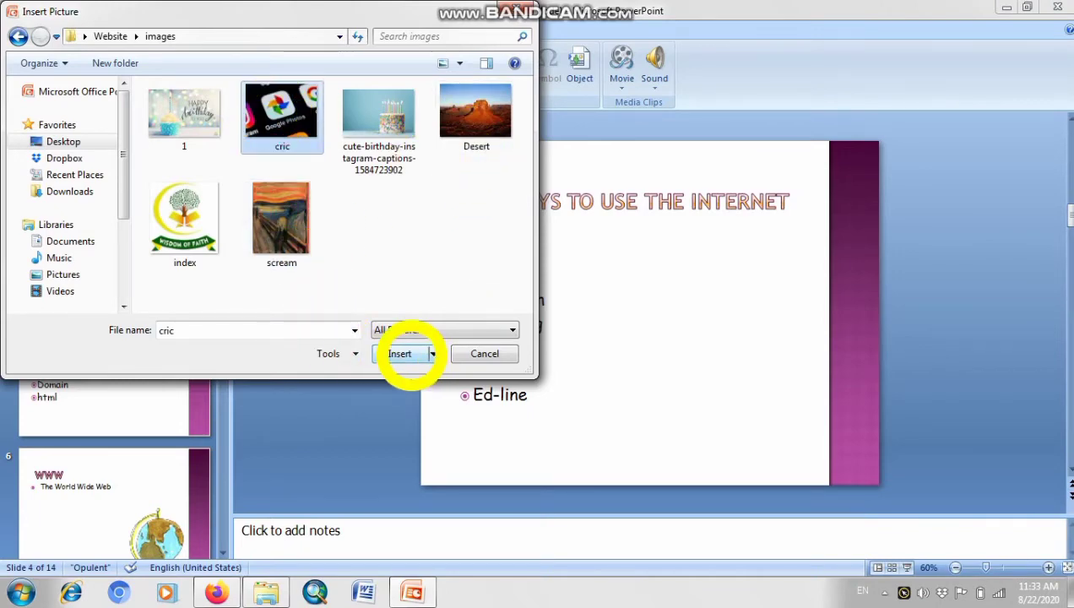
left_click(401, 354)
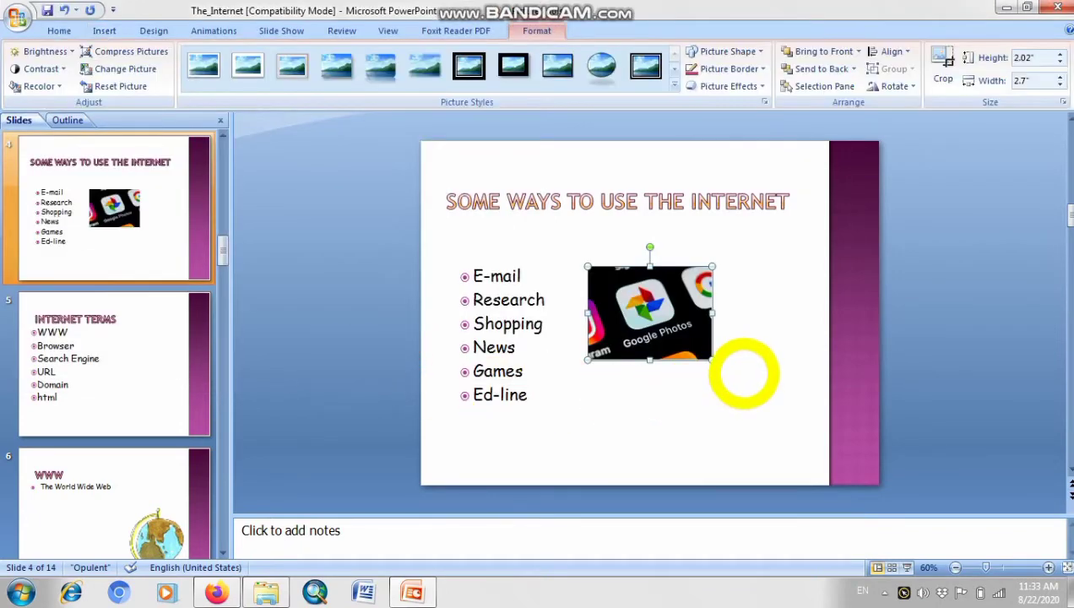
Enlarge the cric picture to 3.84 by 5.13 inches, nudge it into place, and open slide 5
left_click_drag(712, 358, 809, 439)
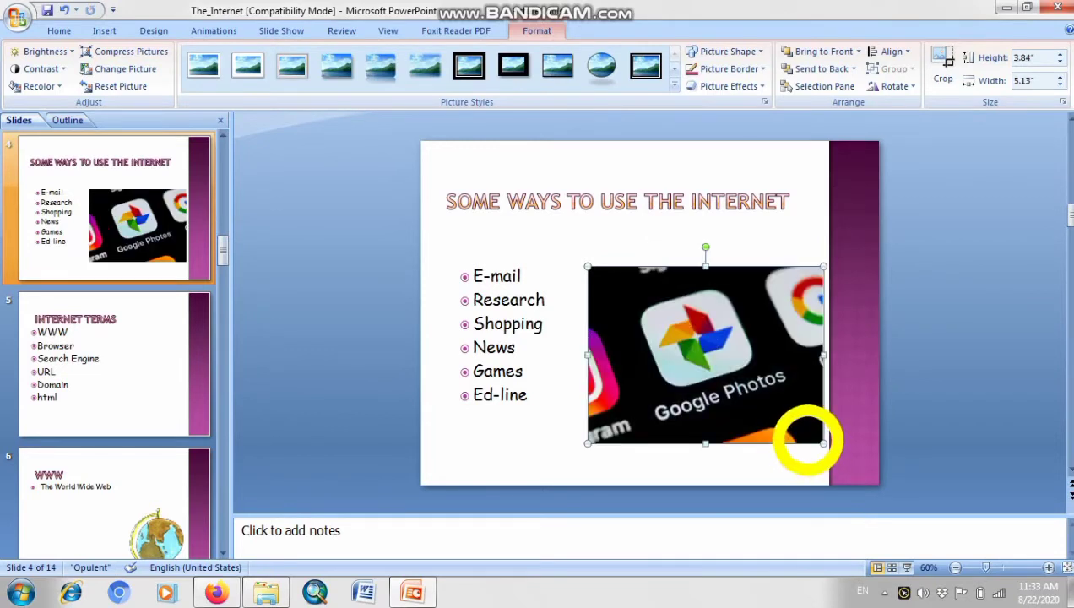
left_click_drag(787, 398, 780, 383)
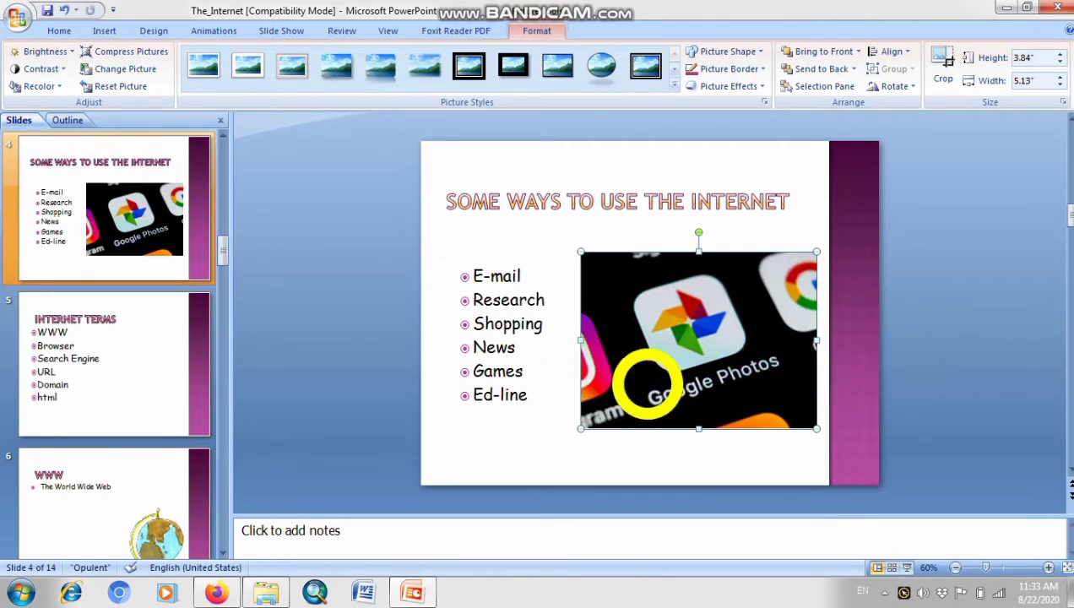
left_click(168, 367)
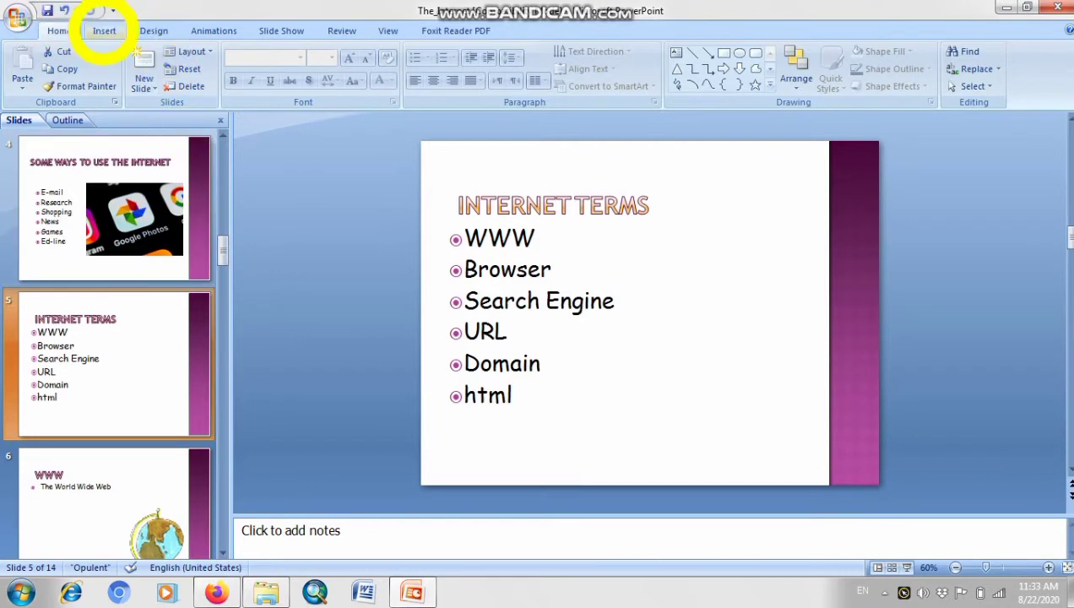
Search Clip Art for COMPUTER instead of 'friends', with slide 5 Internet Terms showing
left_click(104, 31)
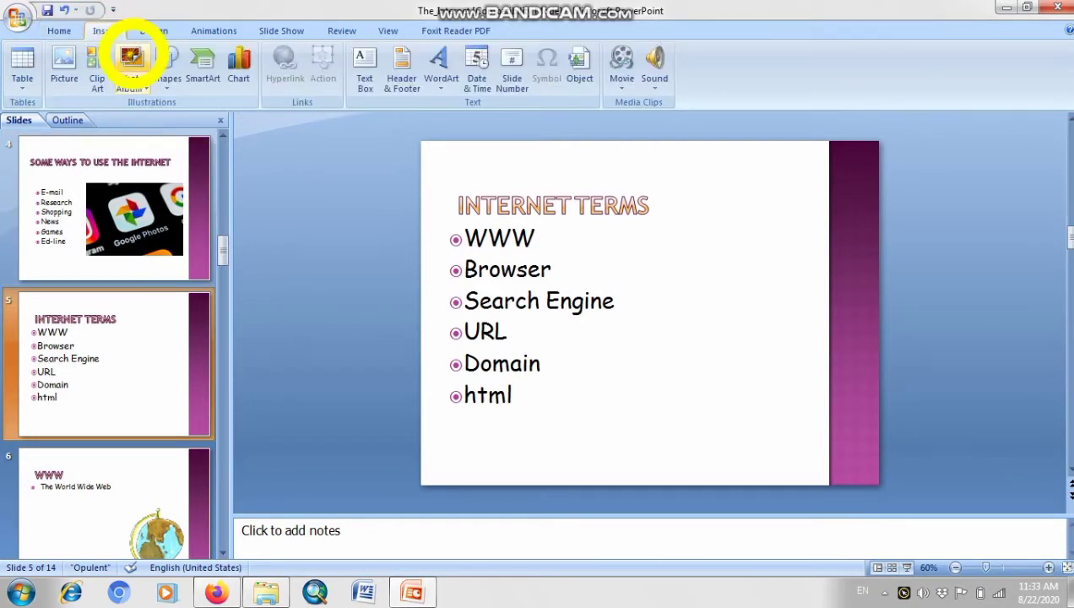
left_click(102, 83)
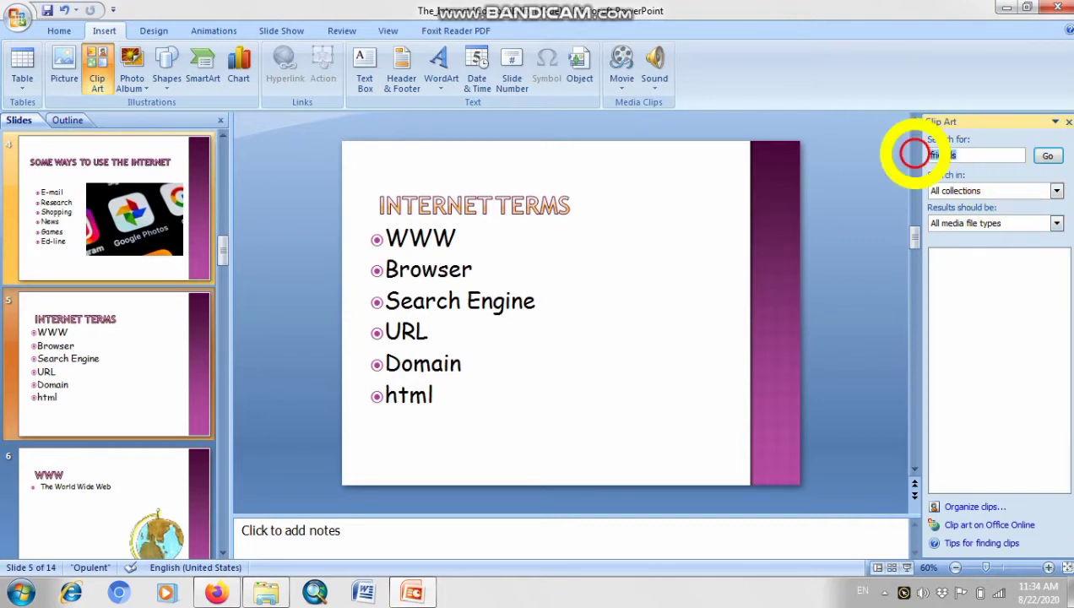
left_click(914, 152)
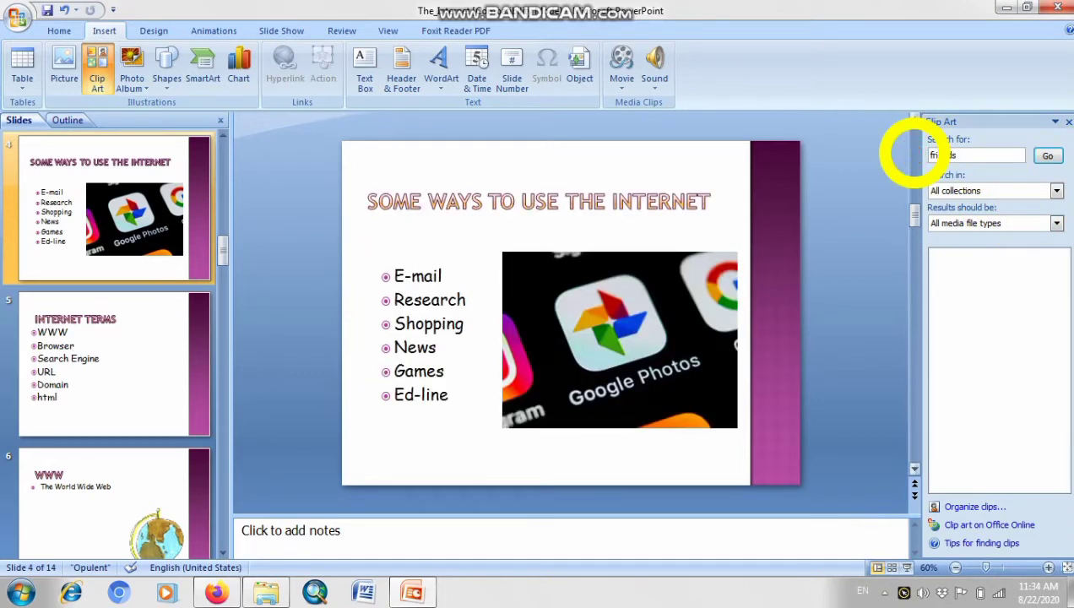
left_click(914, 152)
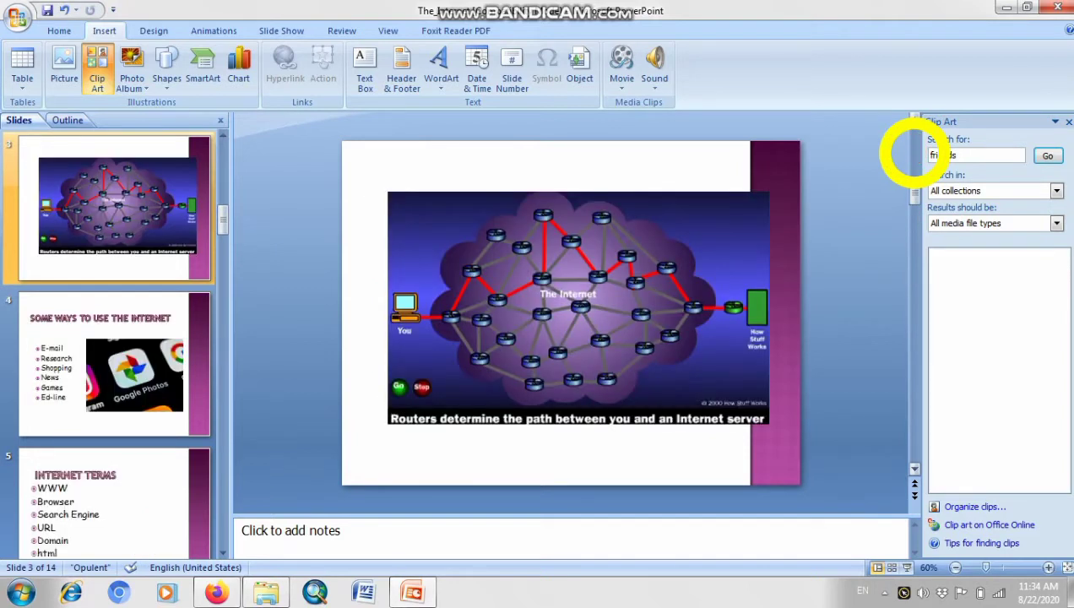
left_click_drag(960, 155, 919, 153)
type("COMPUTER")
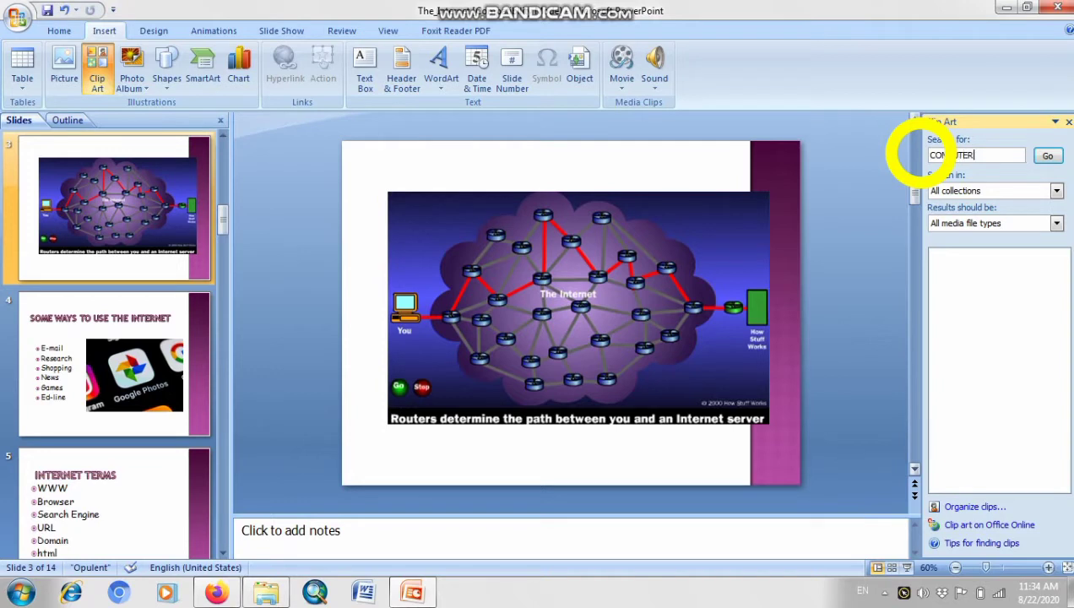
left_click(1047, 155)
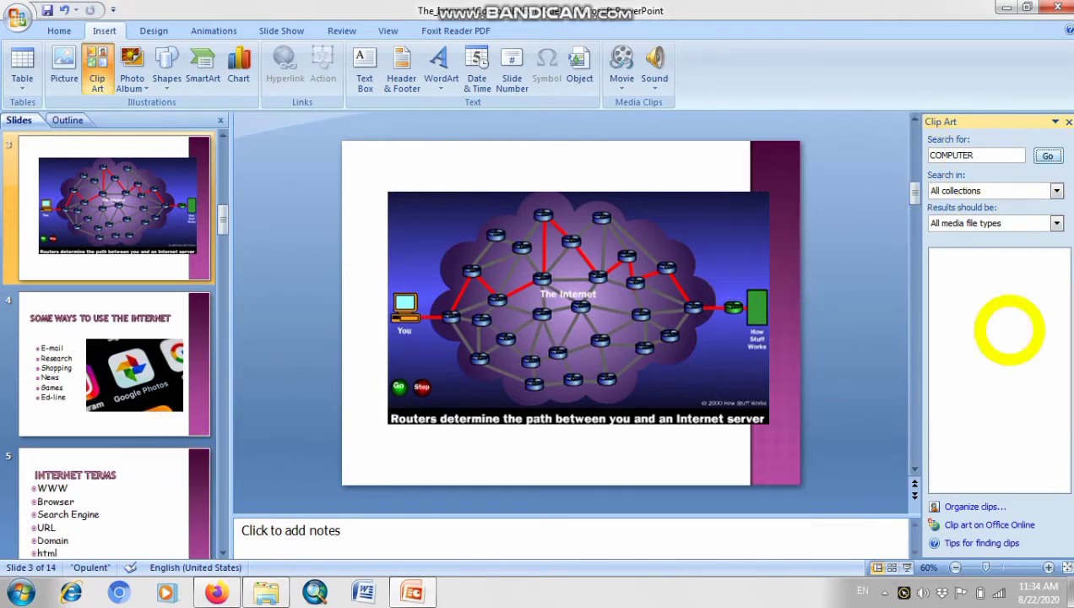
left_click(1048, 155)
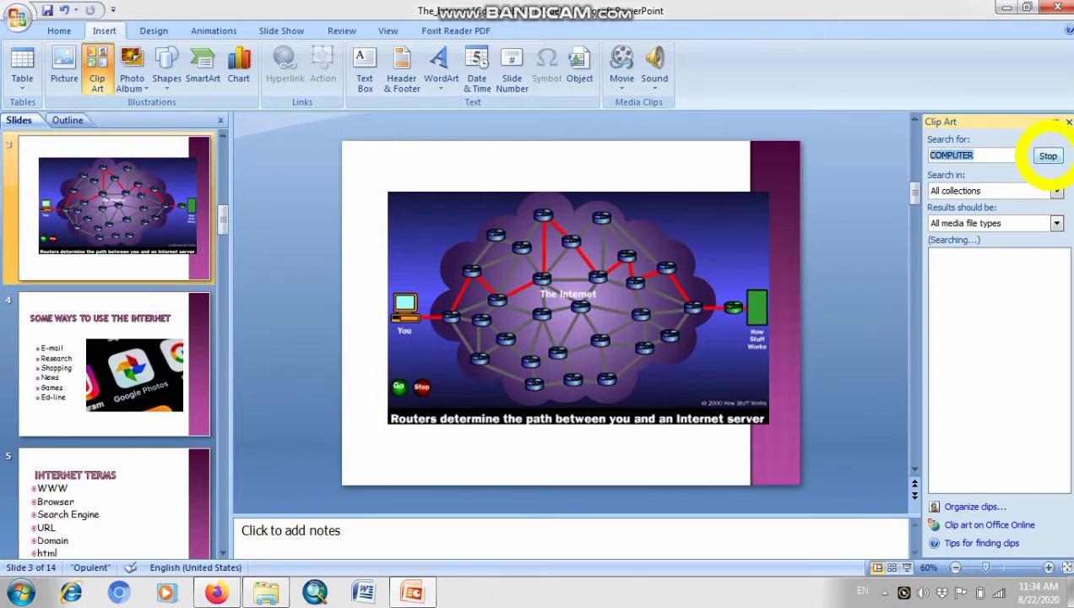
left_click(156, 478)
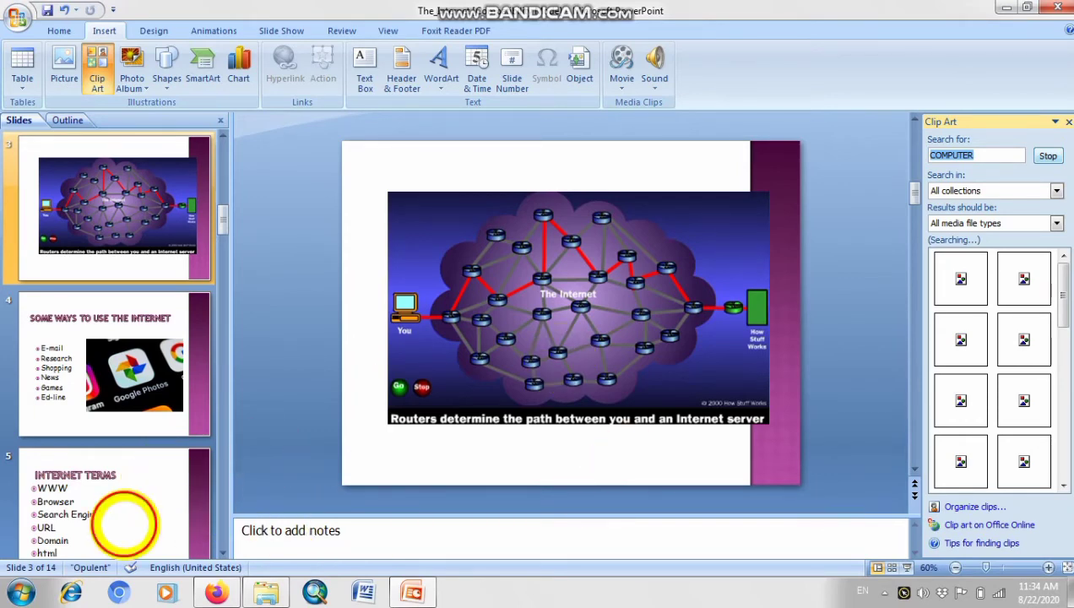
left_click(245, 489)
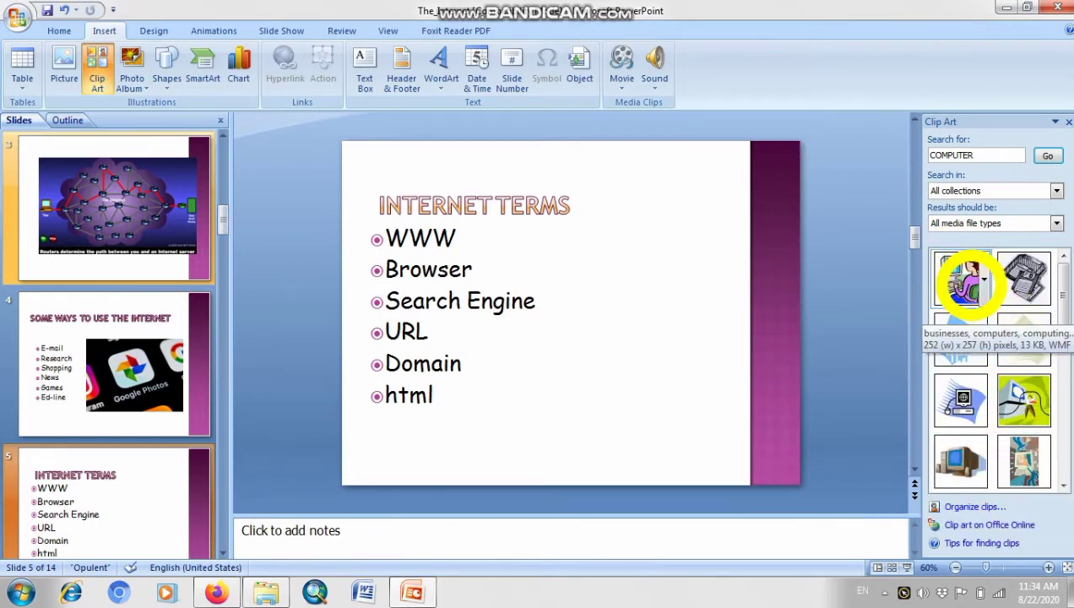
Add the person-at-computer clip art beside the list and the computer collage at upper right
left_click(963, 279)
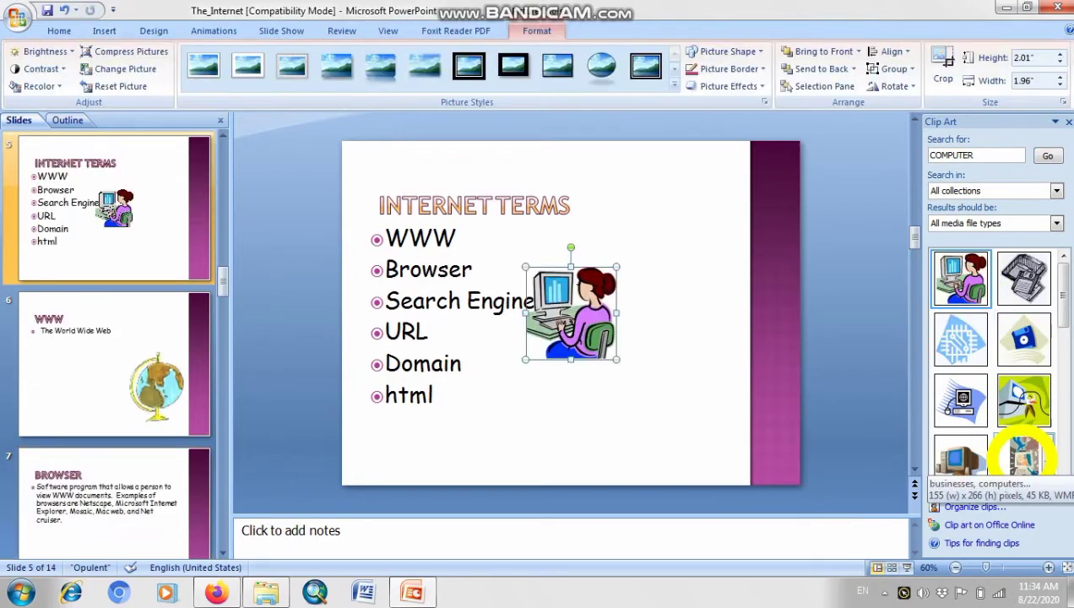
left_click(1025, 456)
left_click_drag(576, 306, 675, 254)
left_click_drag(594, 311, 614, 340)
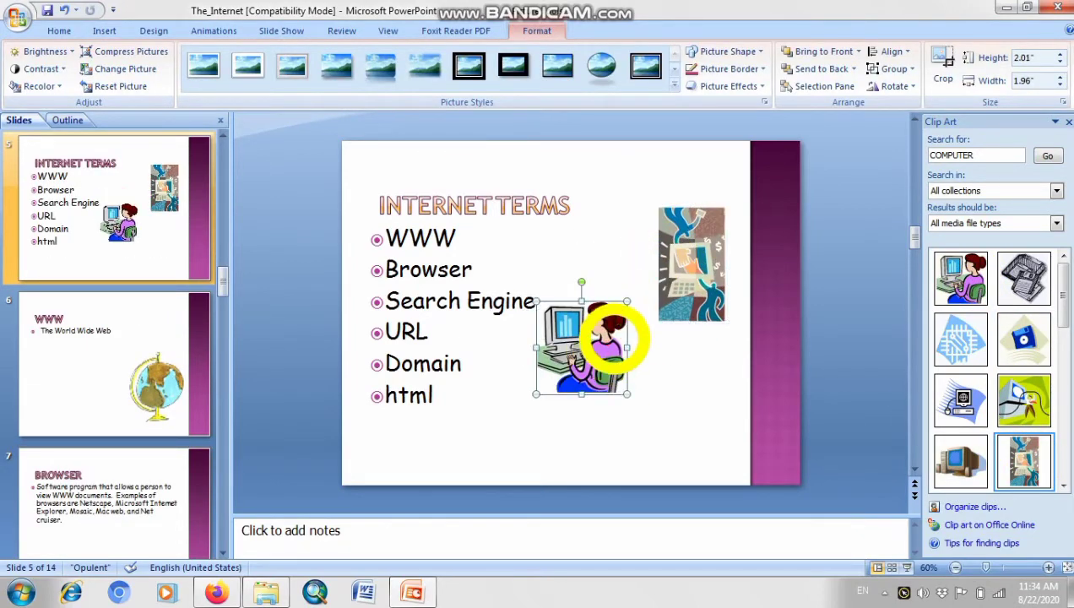
left_click_drag(677, 282, 632, 257)
left_click(604, 382)
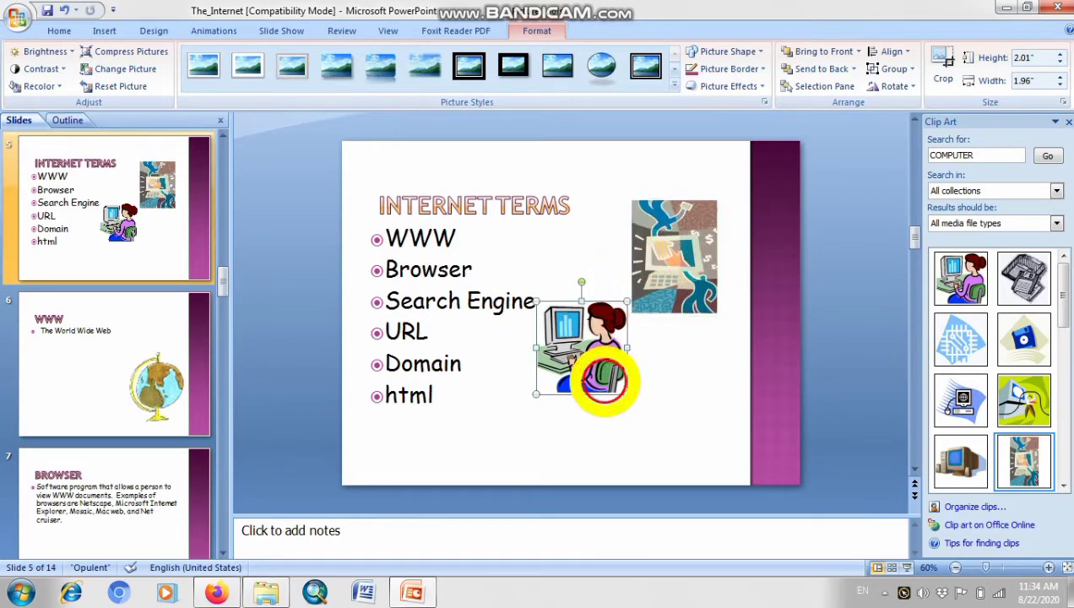
left_click_drag(535, 394, 526, 406)
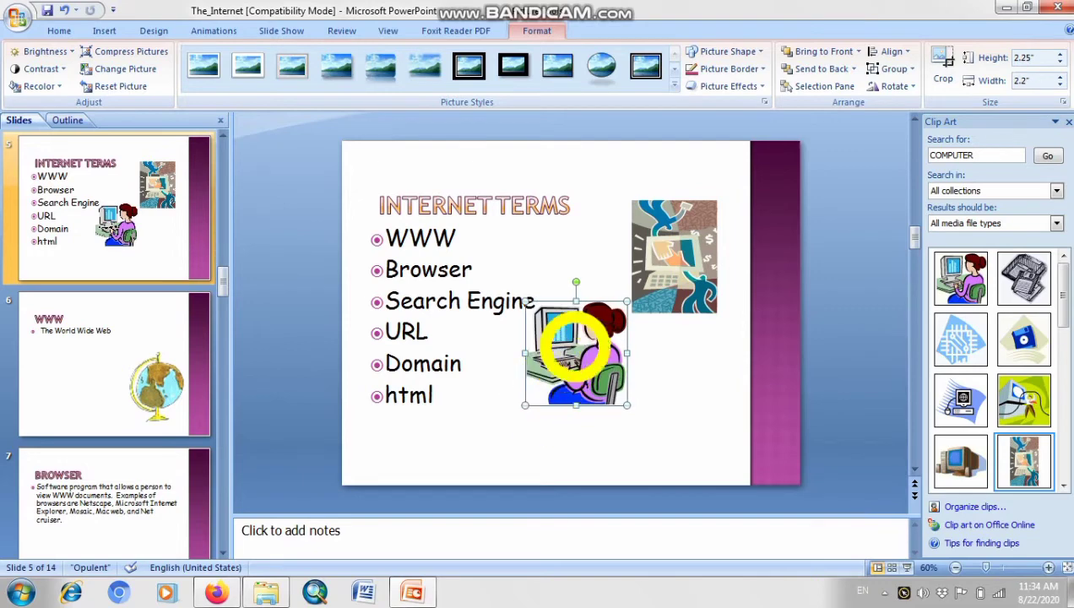
left_click_drag(577, 345, 580, 380)
left_click(685, 390)
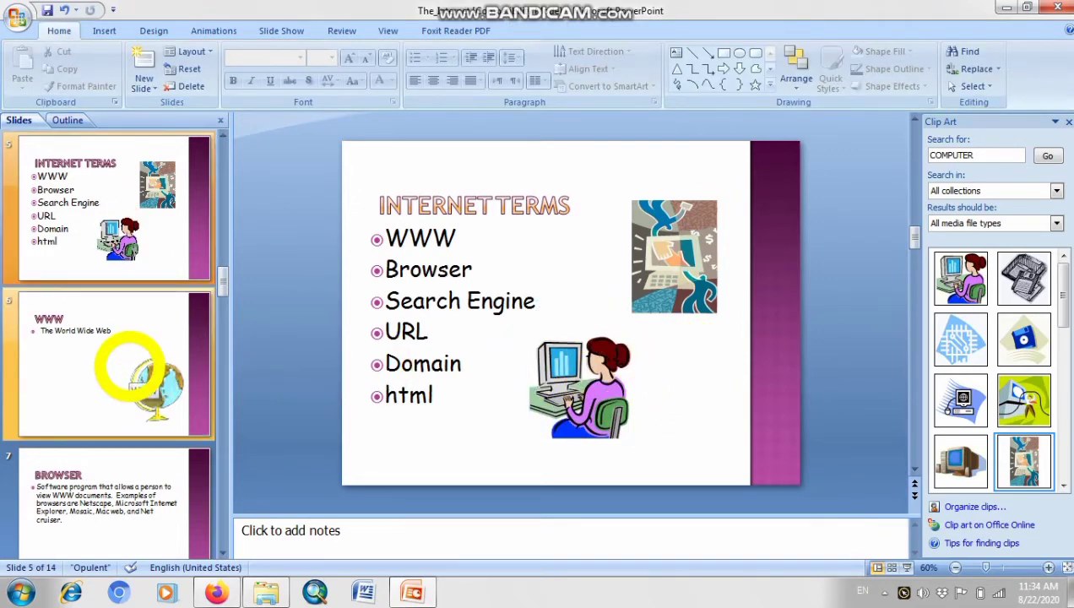
Draw a pink donut shape at slide 5's lower right, then go to slide 6
left_click(106, 31)
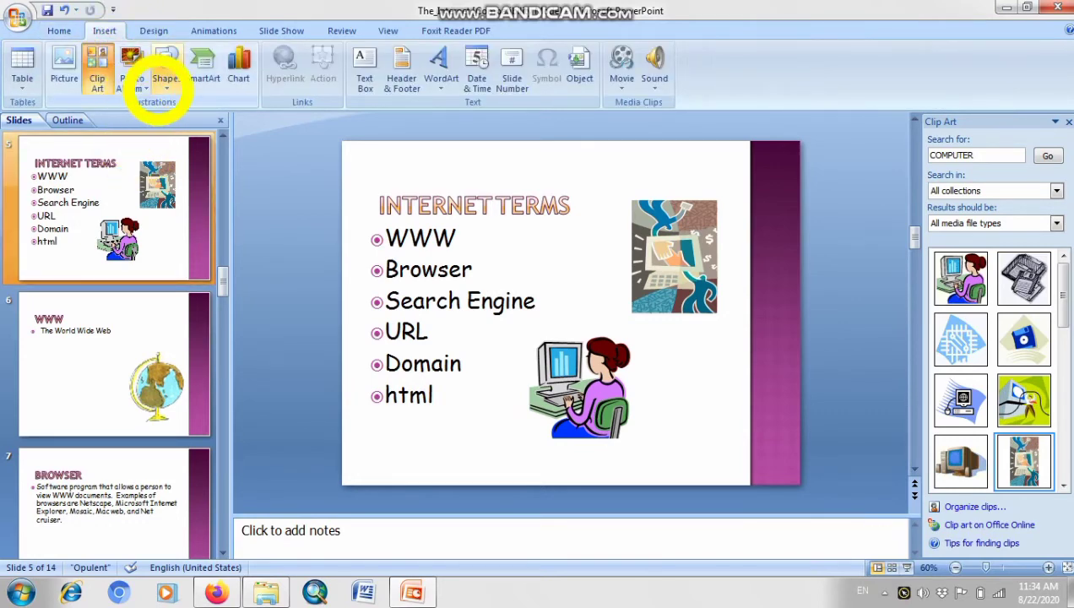
left_click(167, 83)
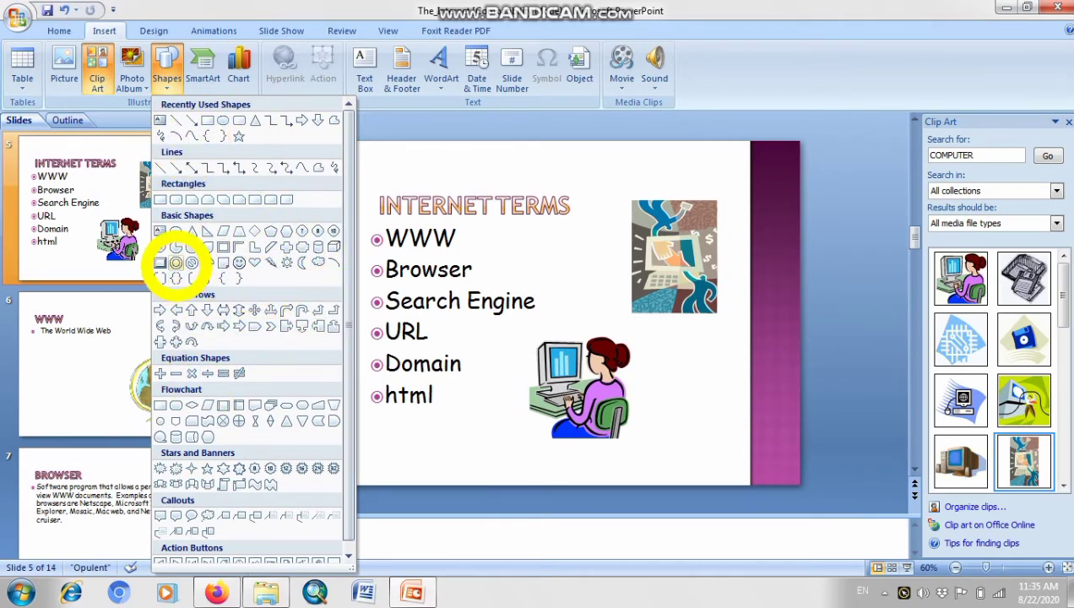
left_click(176, 277)
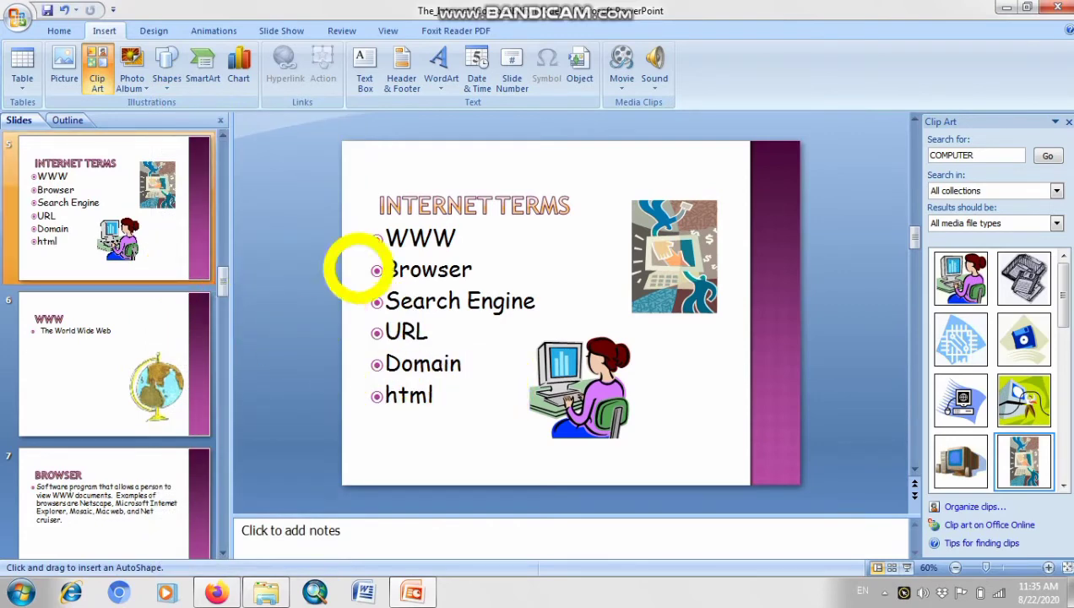
left_click_drag(651, 351, 747, 462)
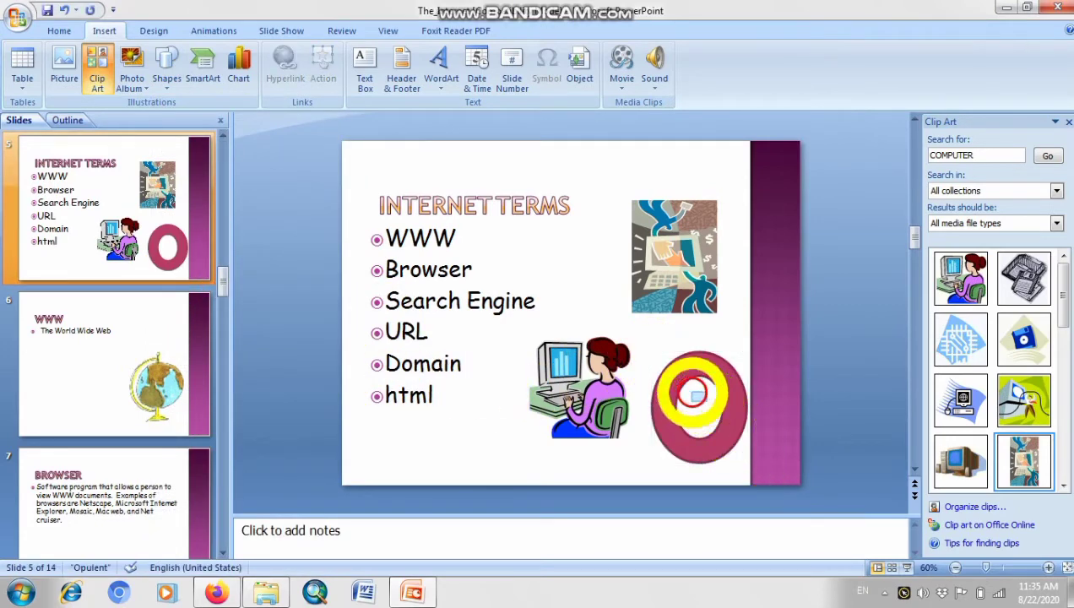
left_click_drag(676, 371, 665, 361)
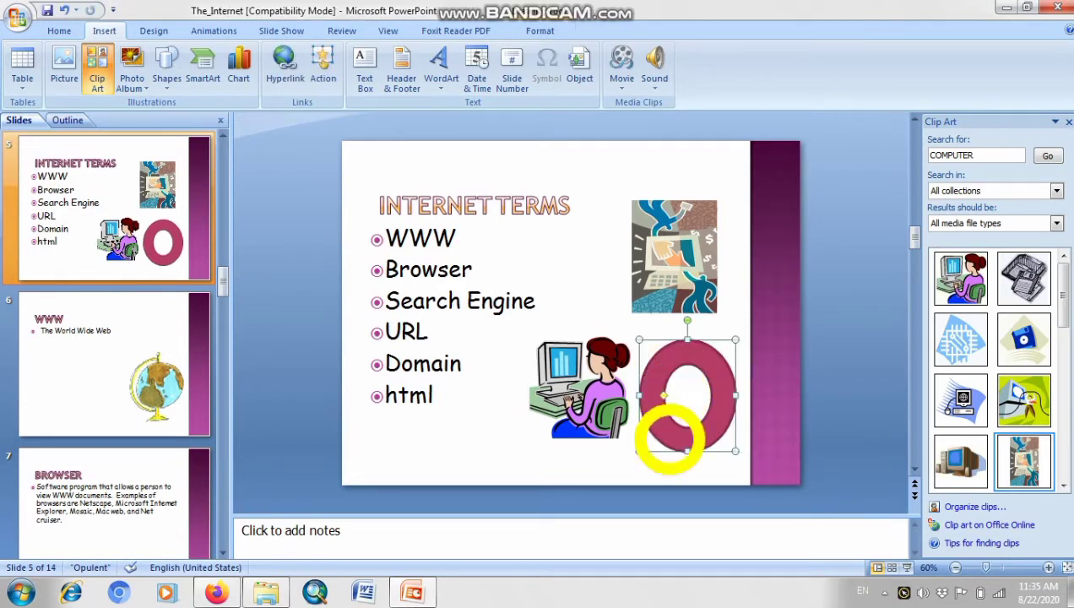
left_click_drag(640, 451, 659, 412)
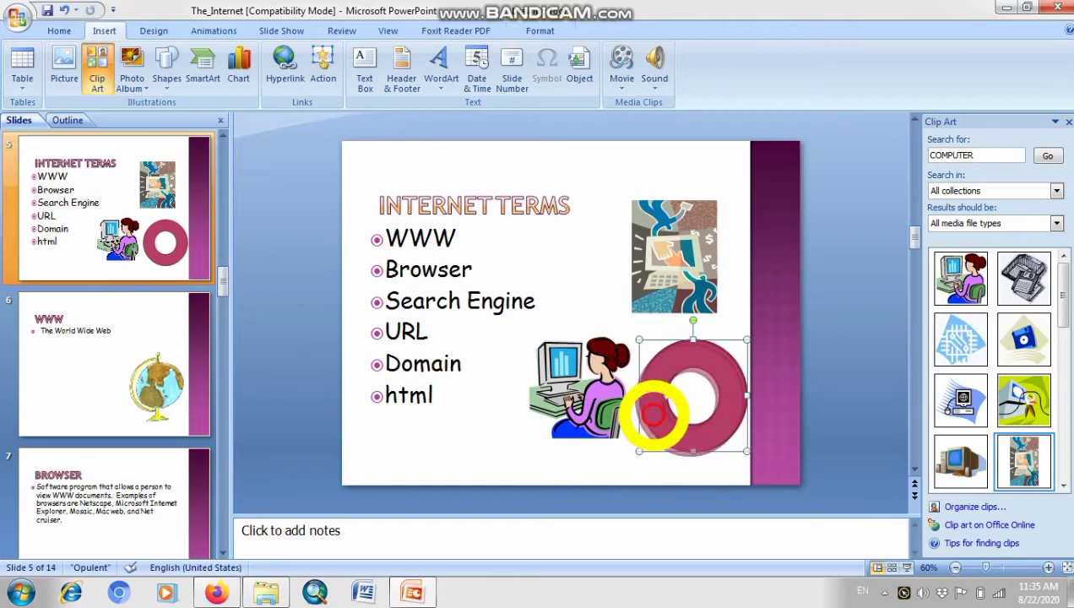
left_click_drag(659, 412, 661, 409)
left_click(118, 372)
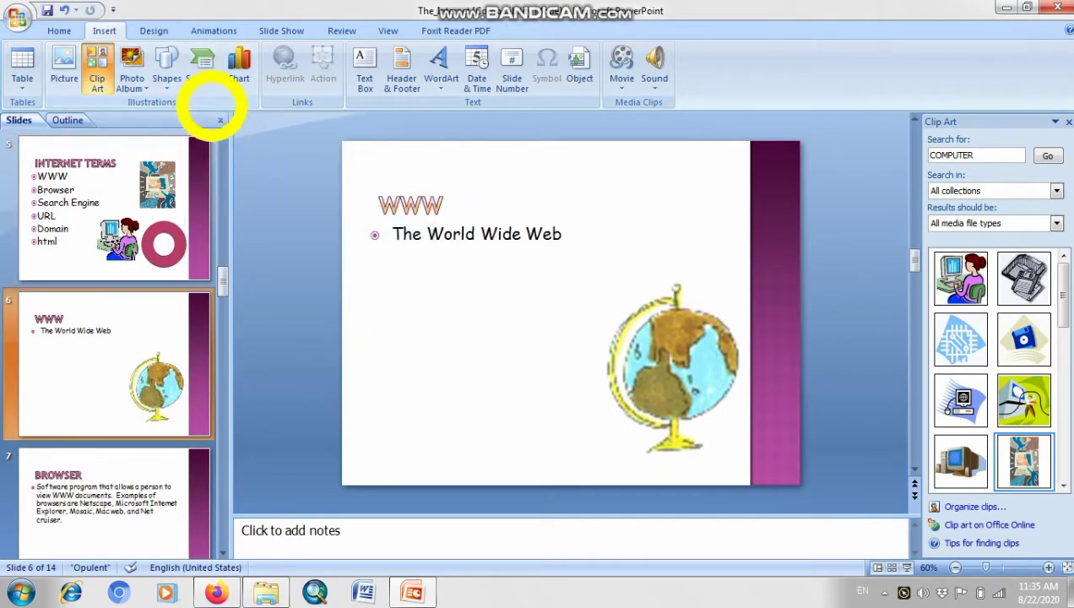
Insert a Block Cycle SmartArt diagram from the Cycle category onto slide 6
left_click(201, 74)
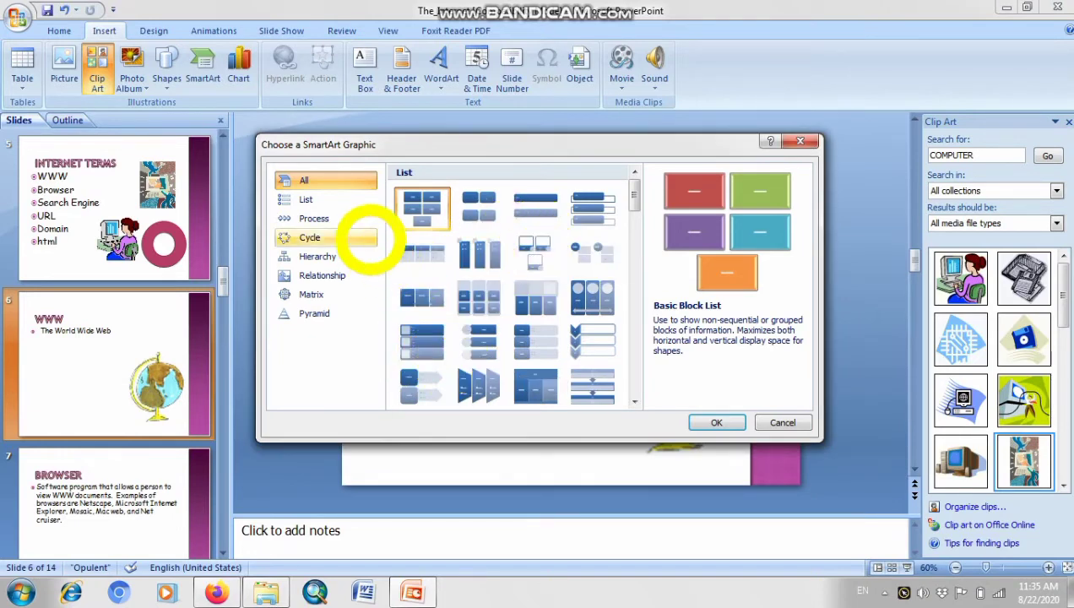
left_click(338, 239)
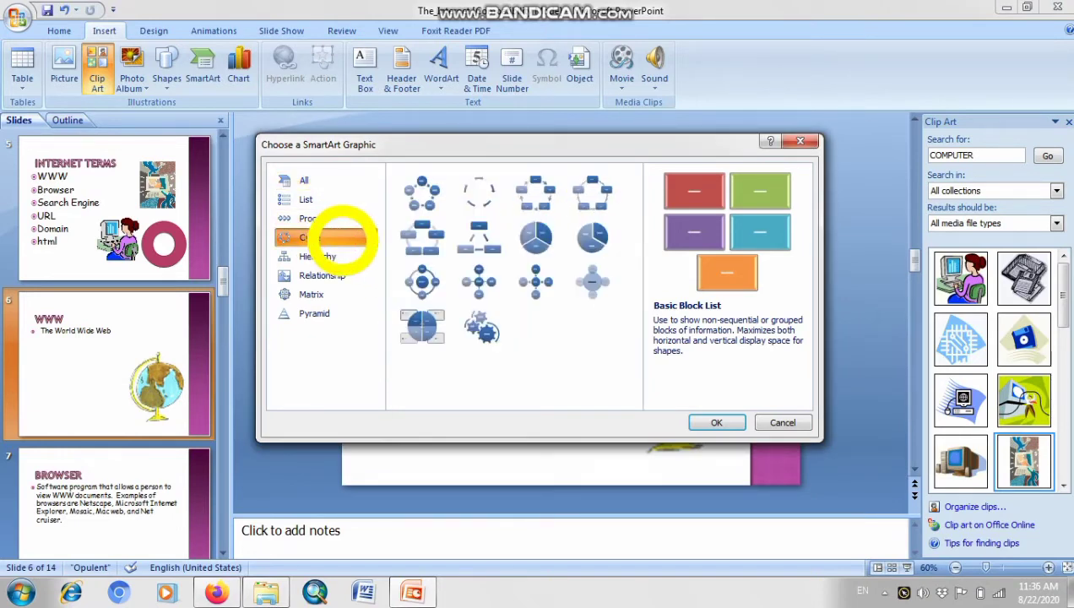
left_click(542, 196)
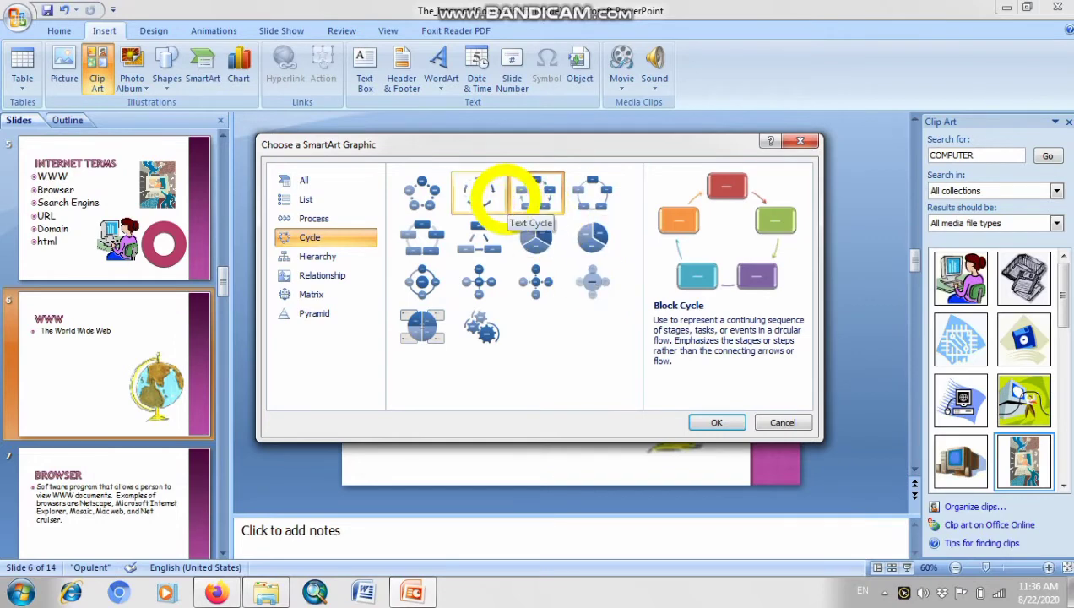
left_click(698, 425)
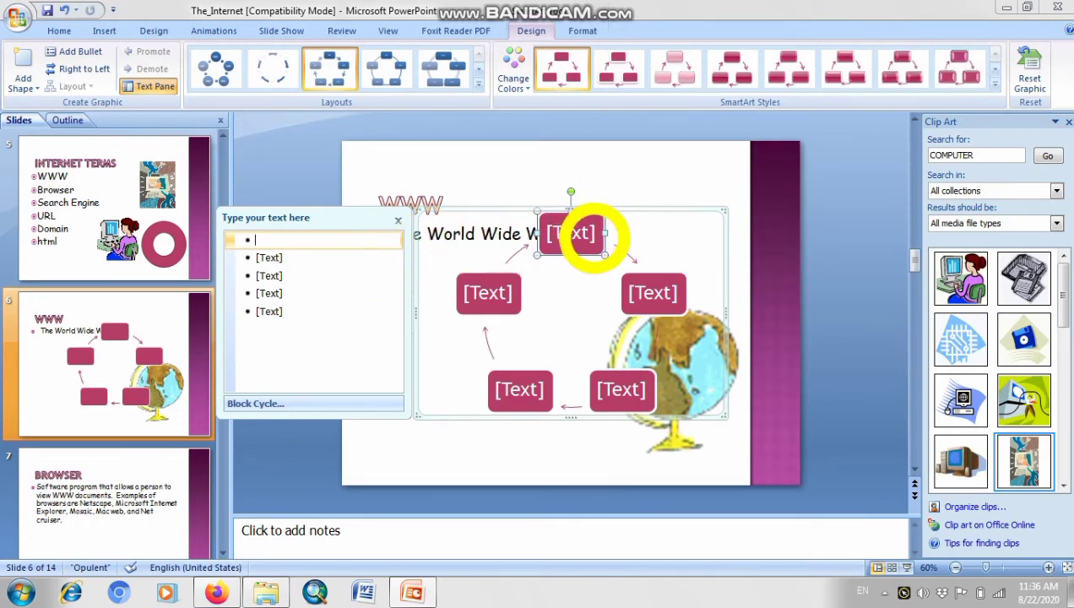
Put 'Fish' in the top box, close the Text Pane, and shrink the diagram beside the globe
left_click(557, 237)
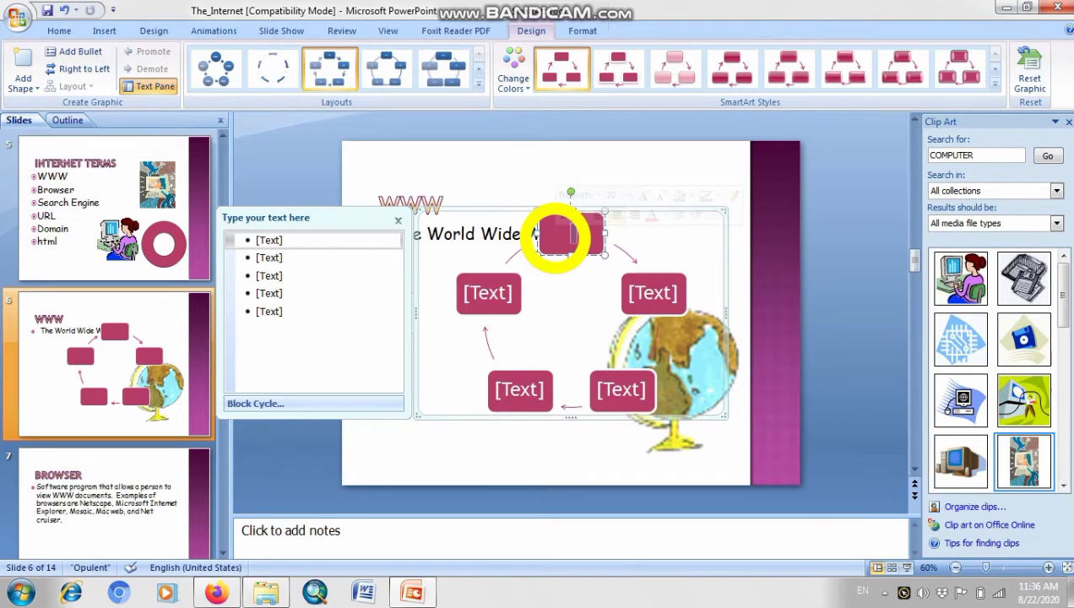
left_click(511, 294)
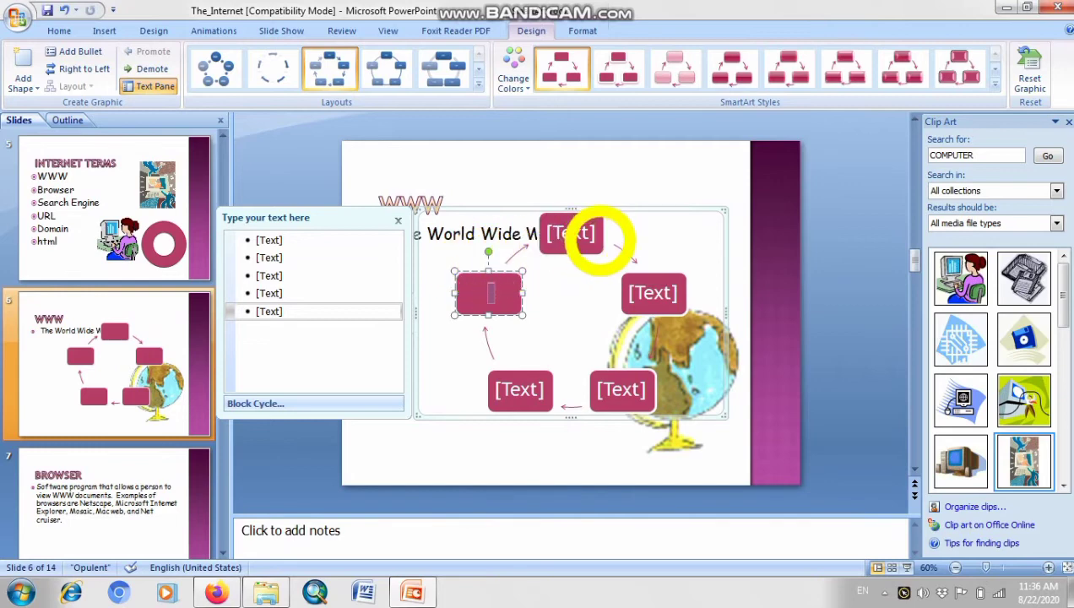
left_click(584, 236)
type("Fish")
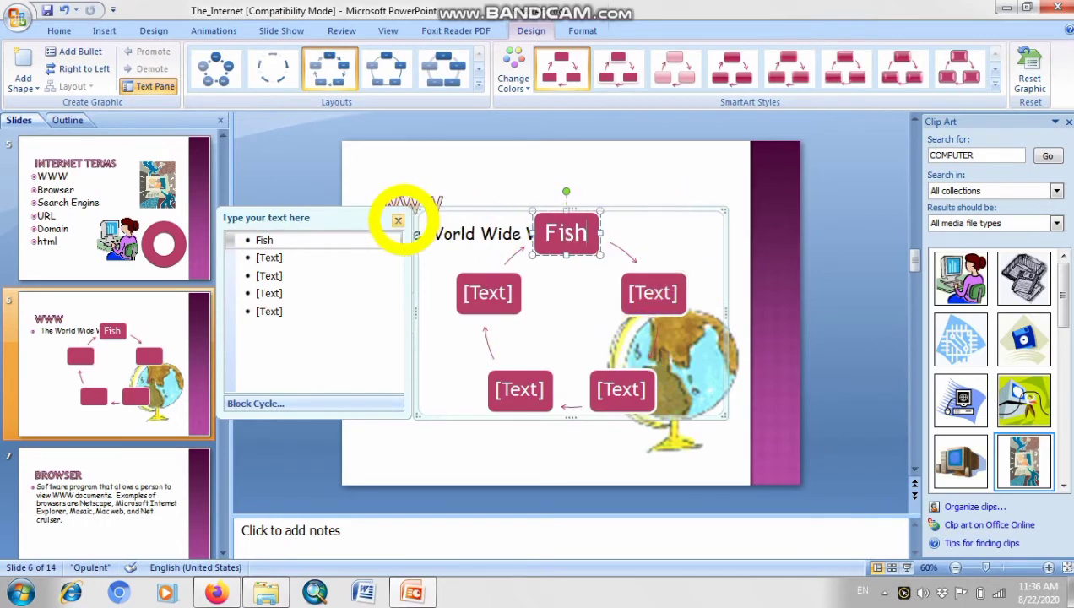
left_click(398, 221)
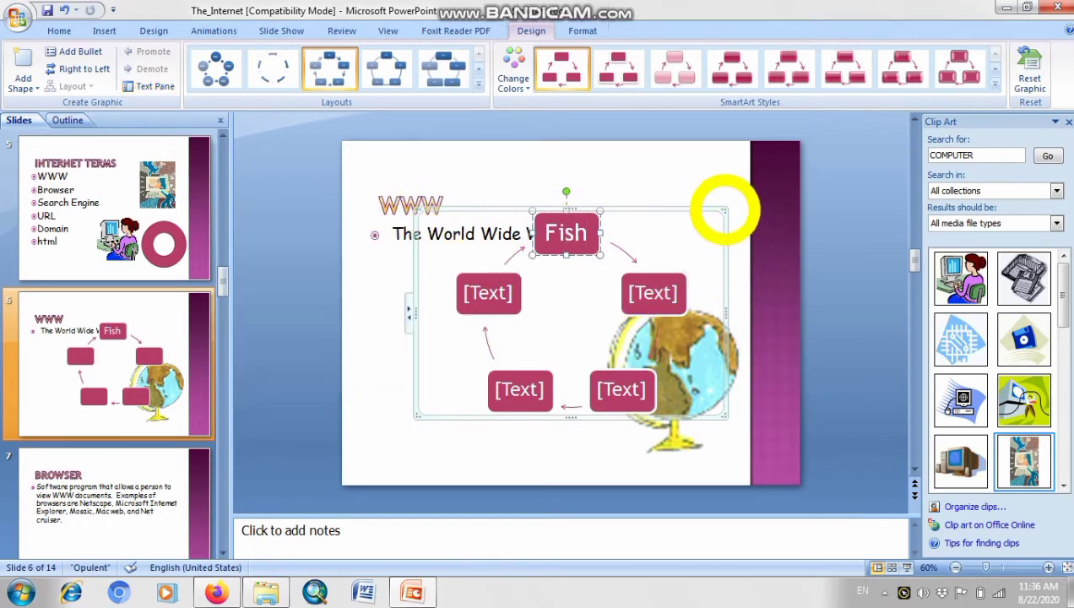
left_click_drag(725, 208, 568, 251)
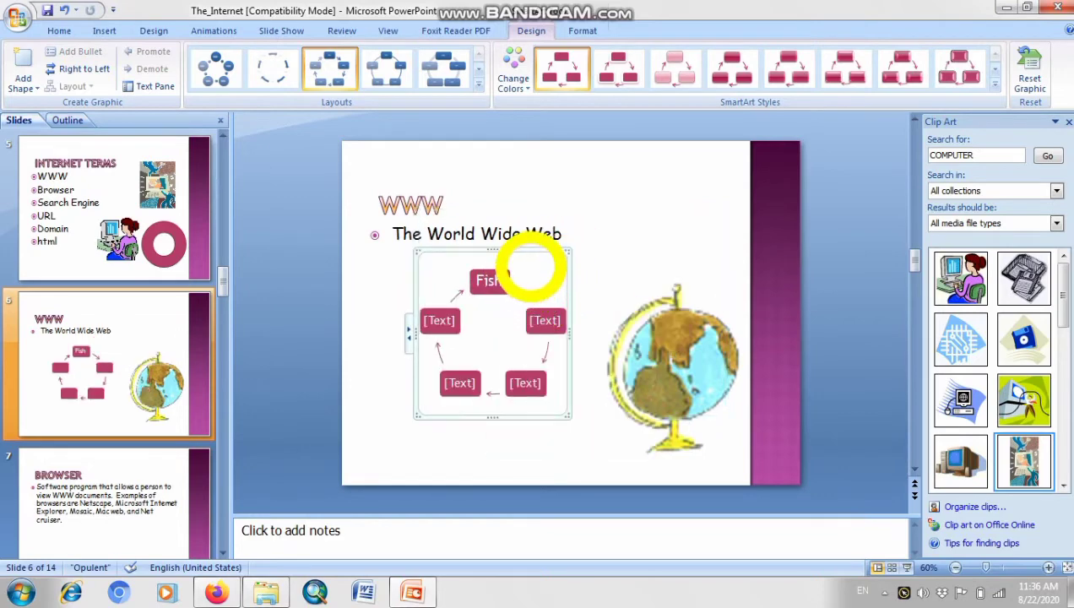
left_click_drag(537, 250, 518, 281)
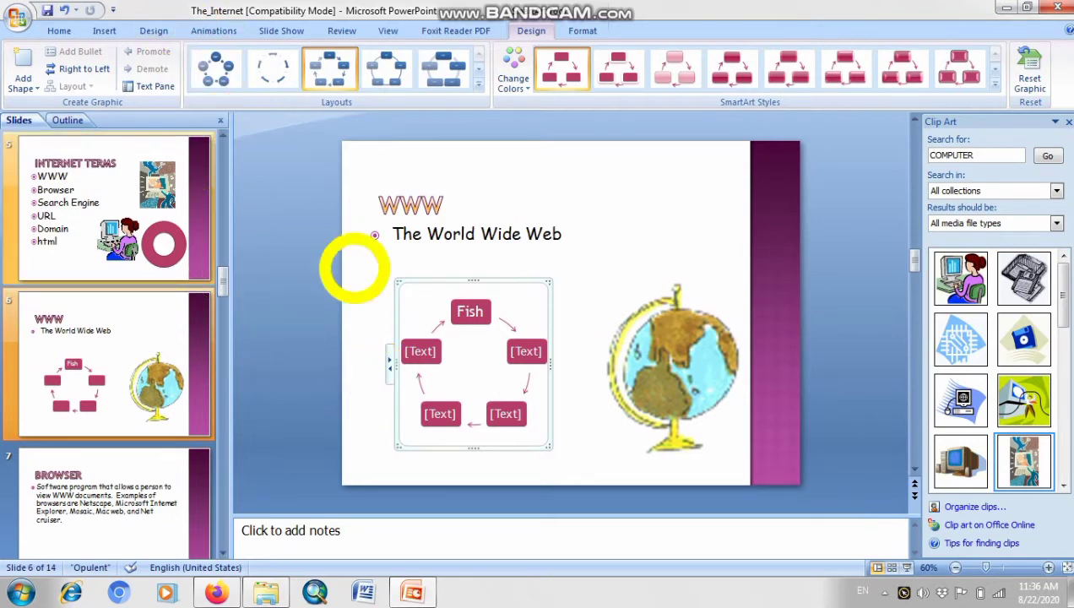
left_click(654, 258)
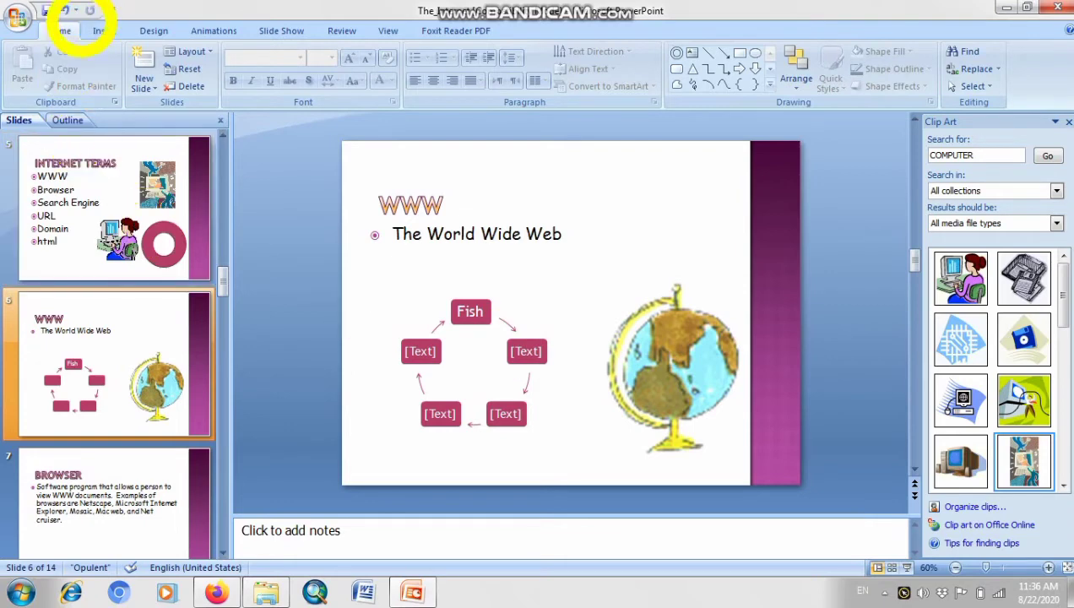
Select the Fish cycle diagram and show the SmartArt Tools Design layouts and styles
left_click(105, 31)
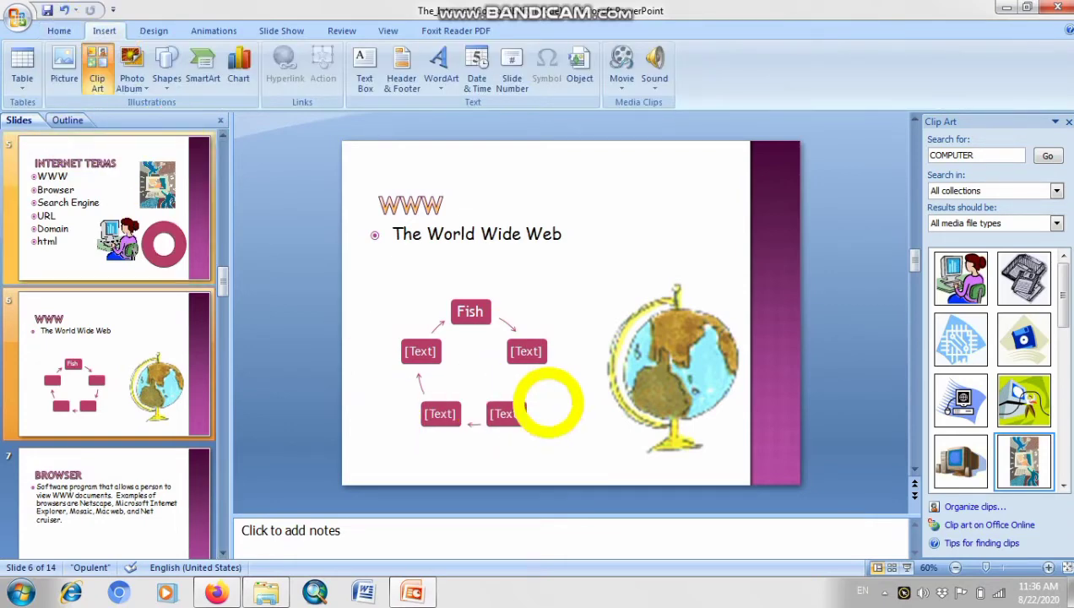
left_click(650, 397)
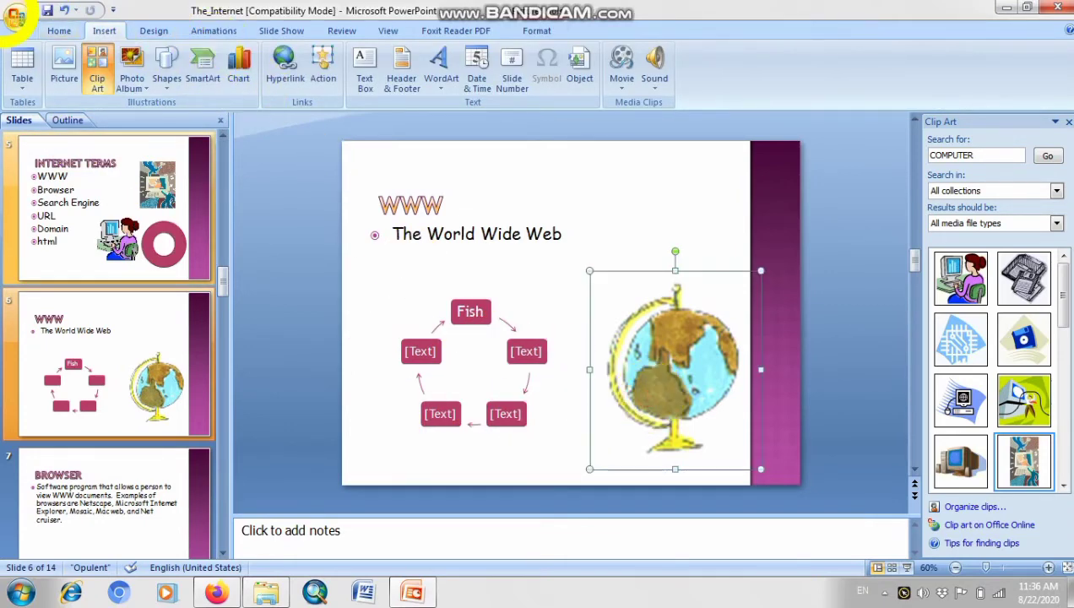
left_click(42, 28)
left_click(301, 276)
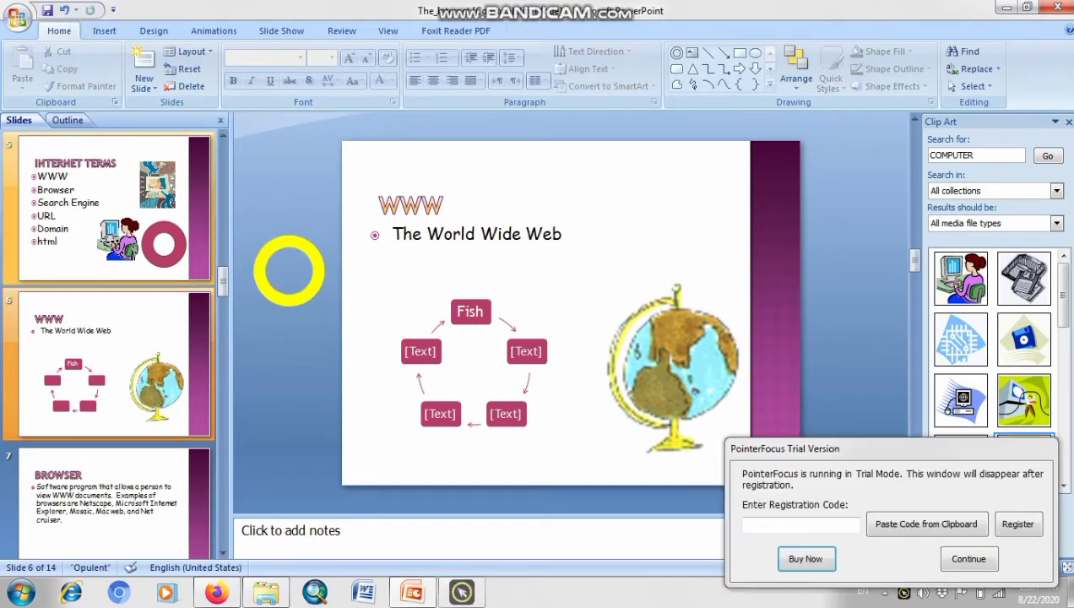
left_click_drag(910, 456, 702, 599)
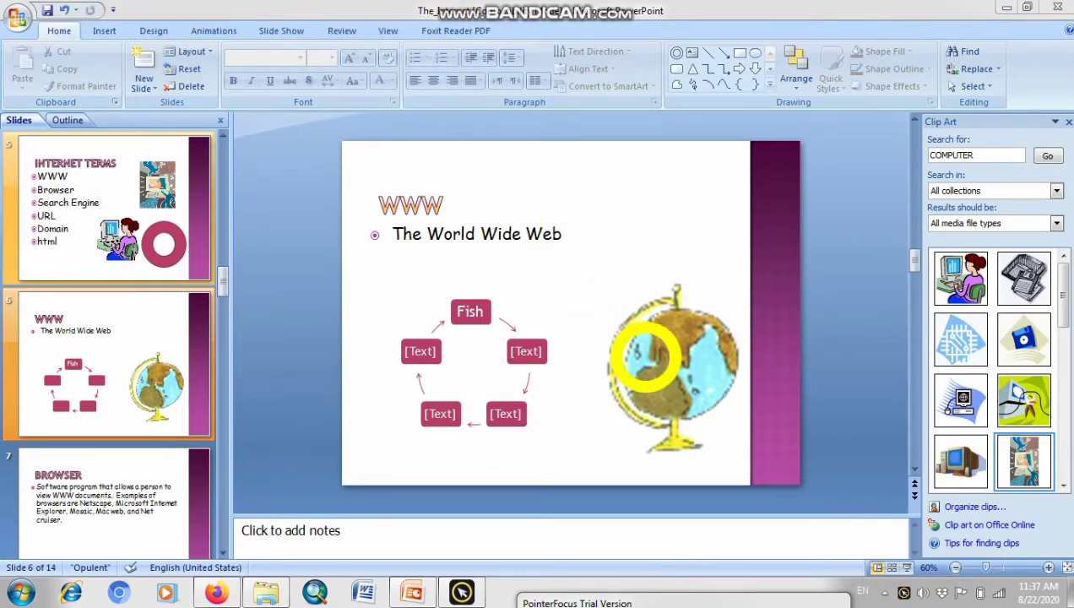
left_click(524, 351)
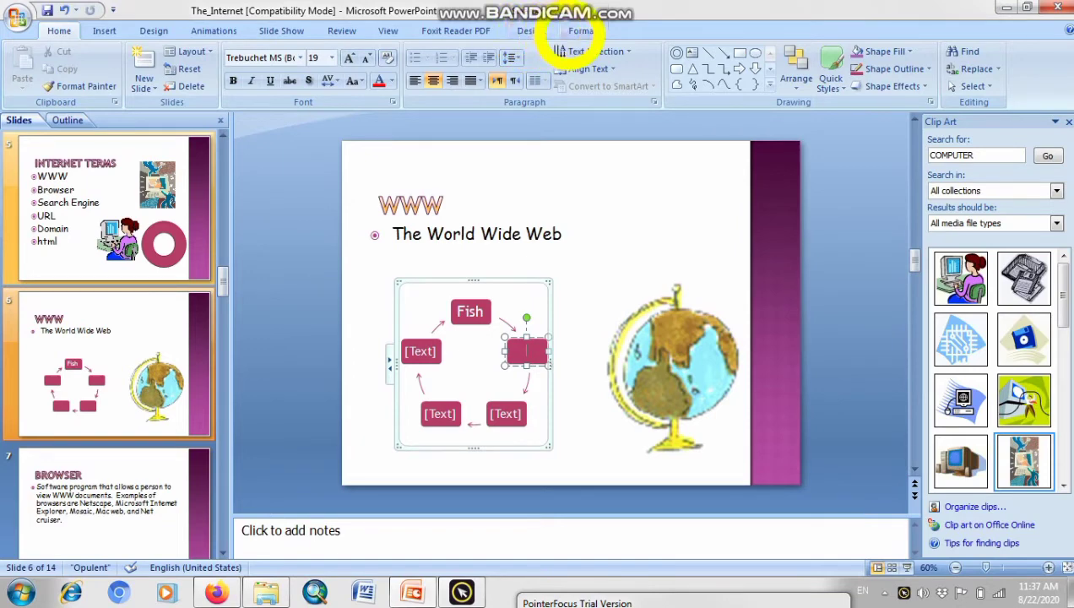
left_click(531, 30)
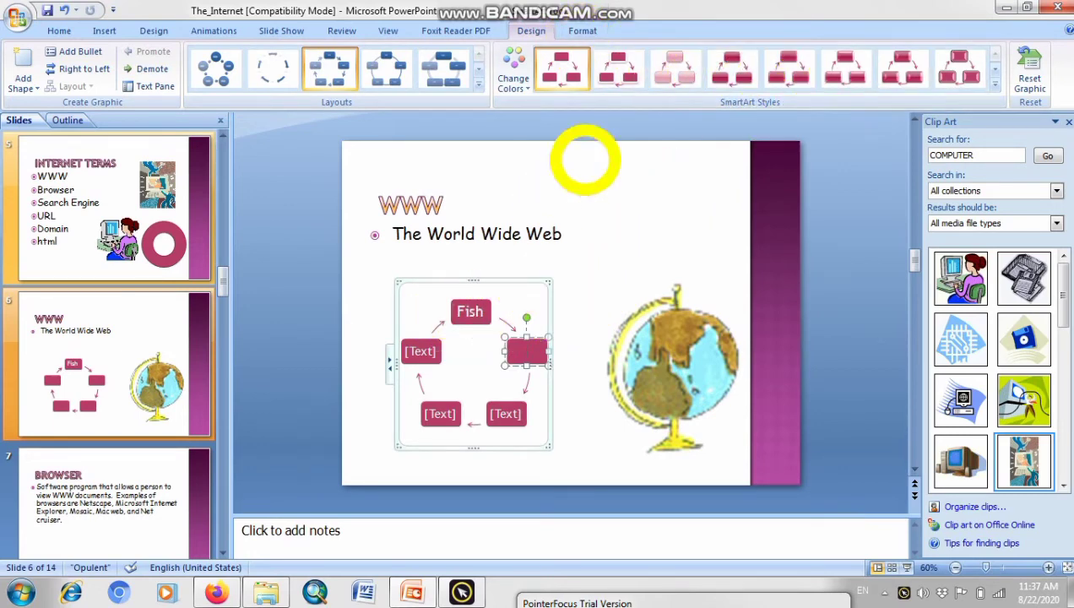
Apply a 3-D SmartArt style to the Fish cycle diagram, then select the globe picture
left_click(723, 72)
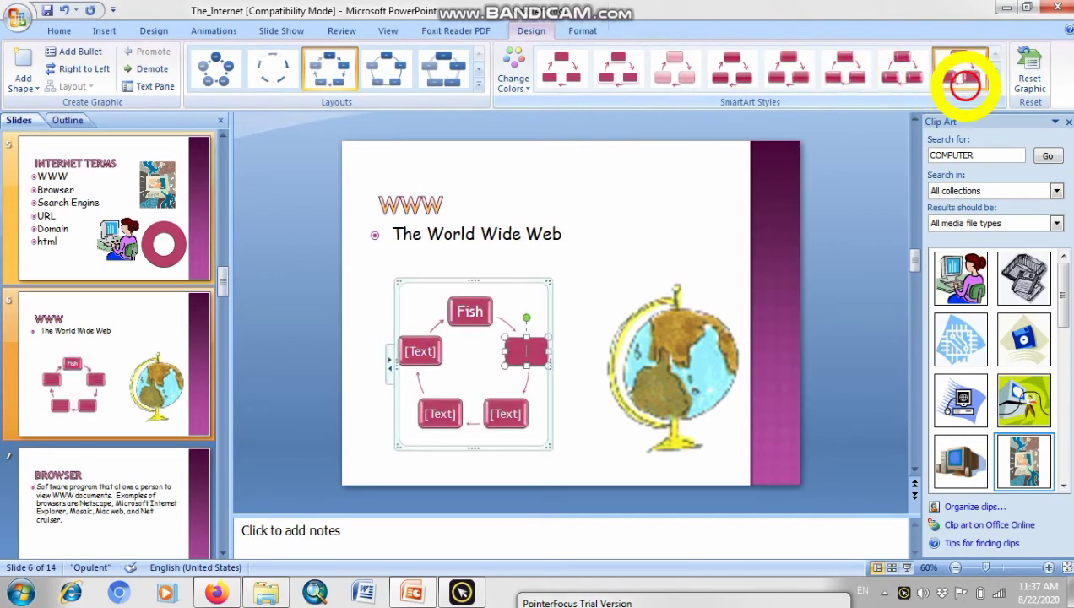
left_click(995, 85)
left_click(561, 187)
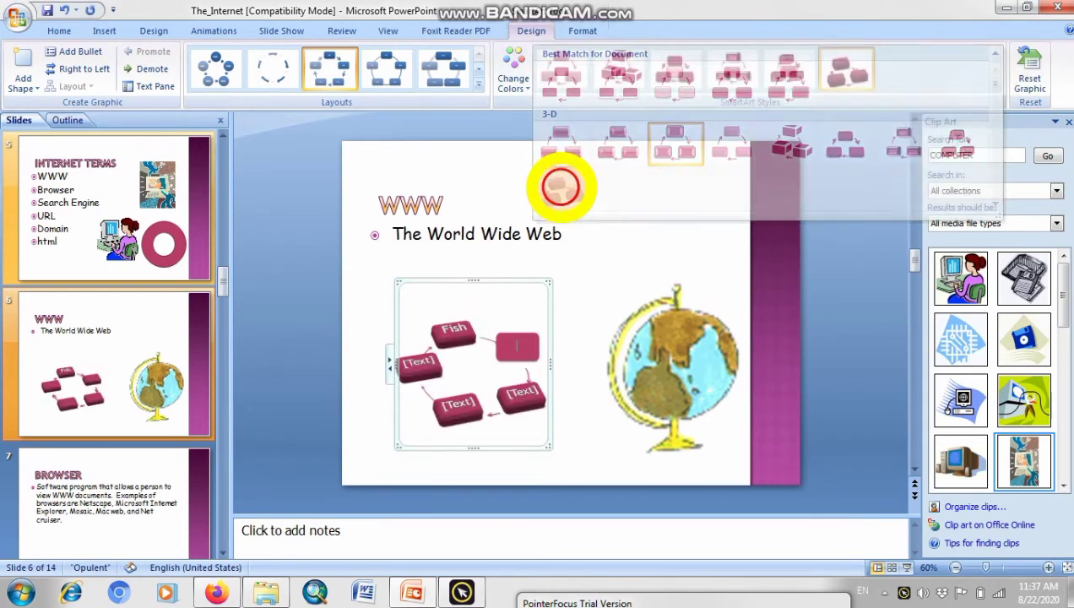
left_click(578, 235)
left_click(656, 334)
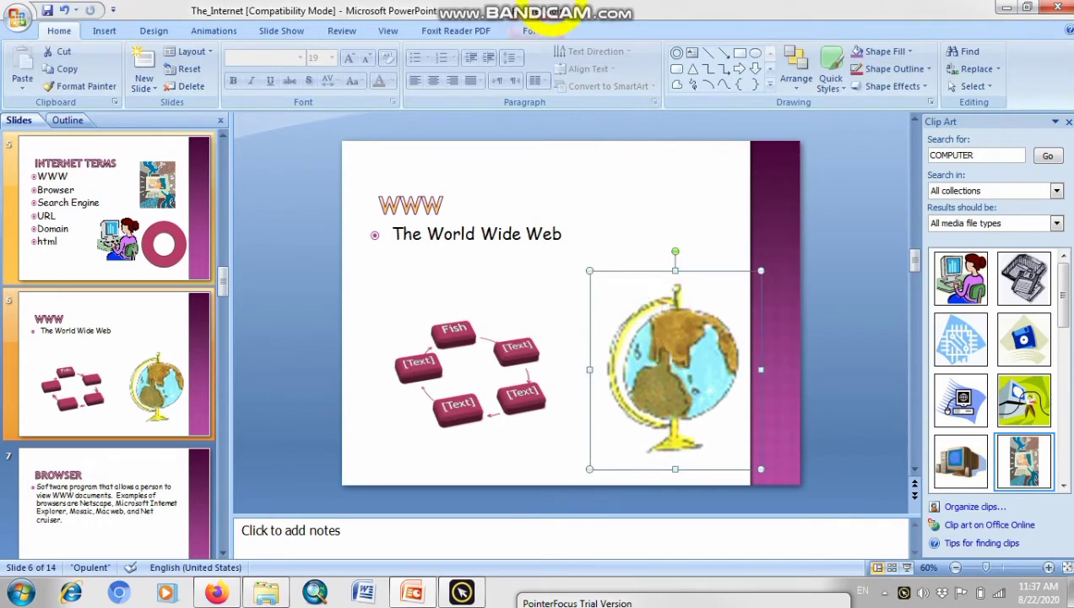
left_click(536, 30)
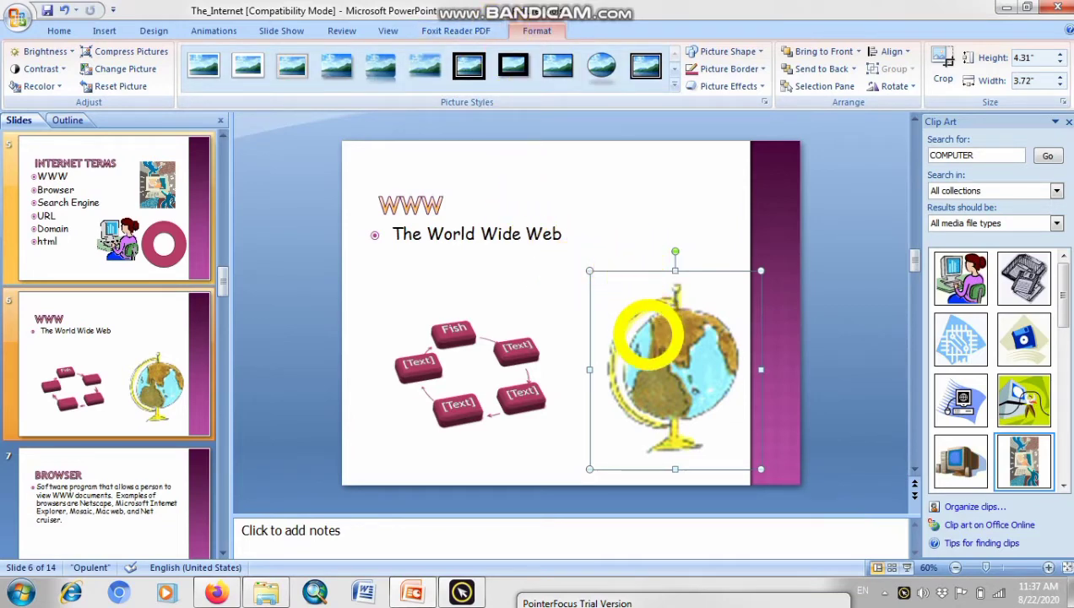
left_click(815, 264)
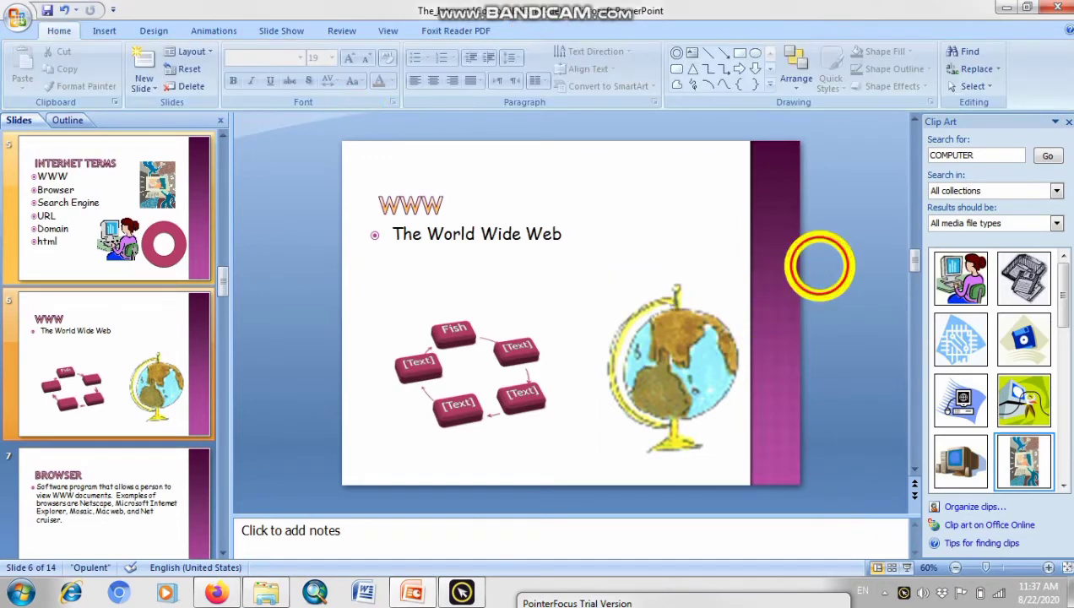
left_click(105, 30)
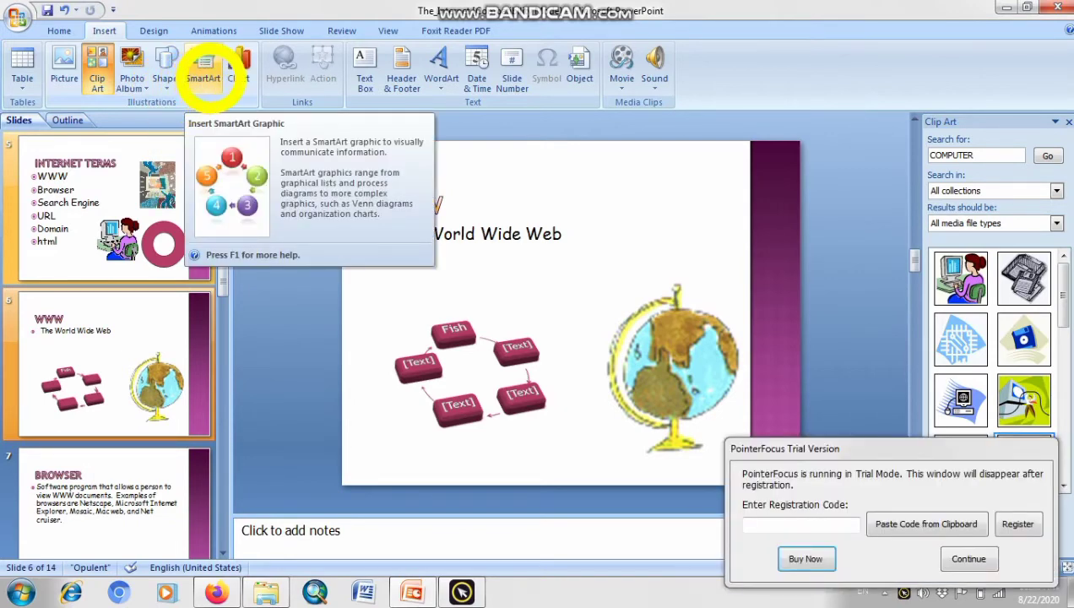
left_click(239, 72)
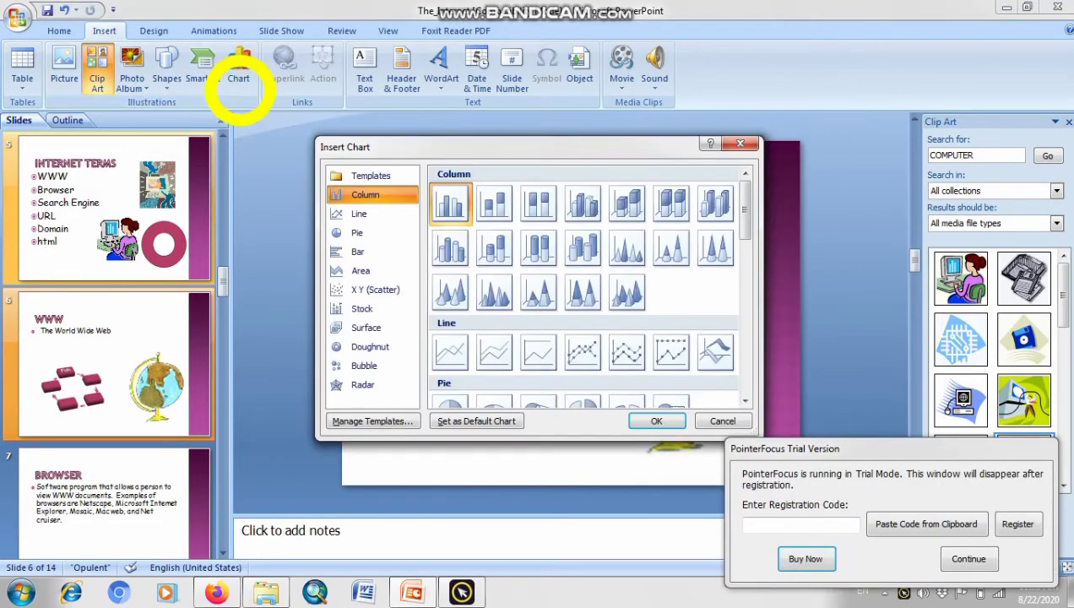
left_click(718, 421)
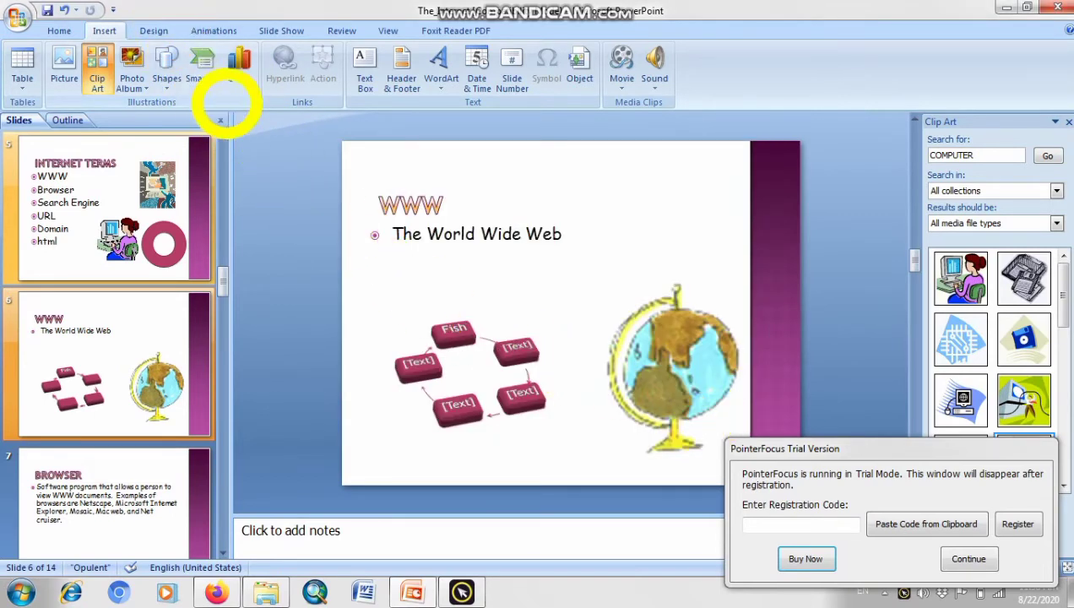
left_click_drag(865, 446, 633, 585)
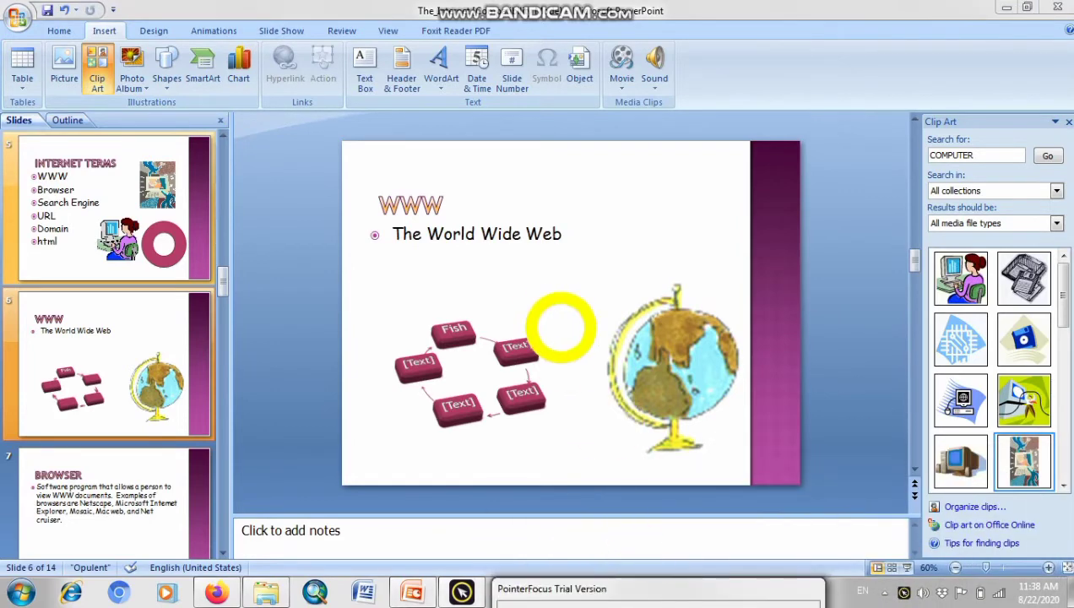
key("F12")
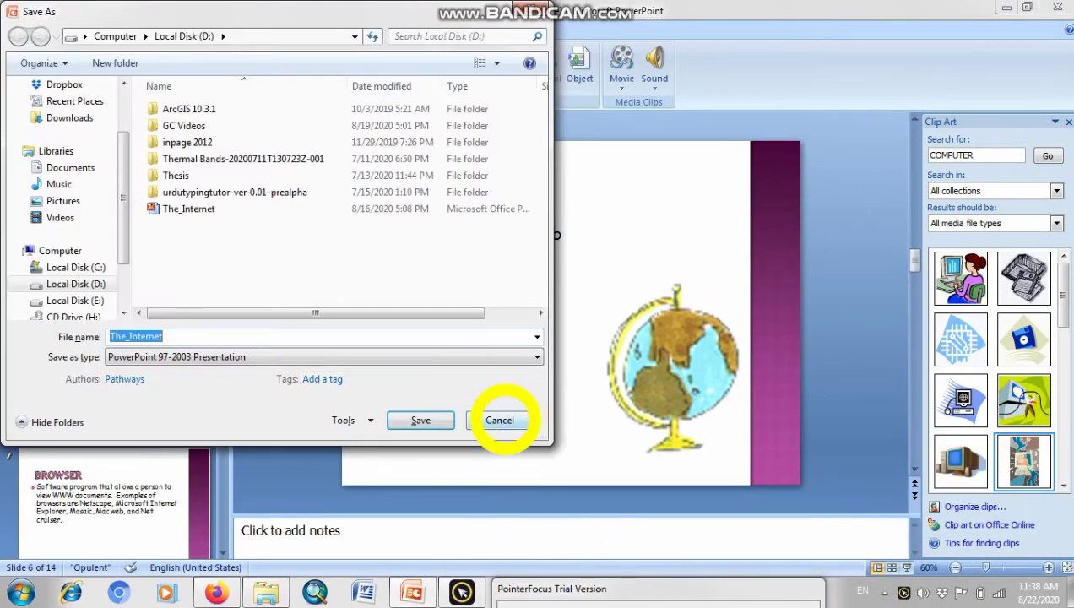
left_click(500, 420)
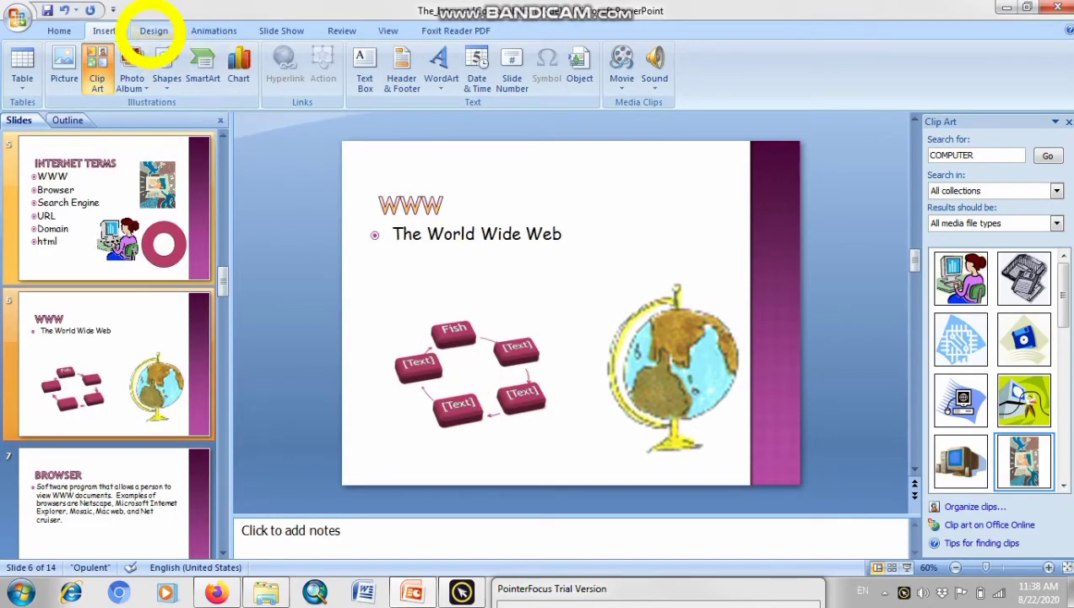
Apply the Module theme to the whole presentation from the Design tab
left_click(152, 31)
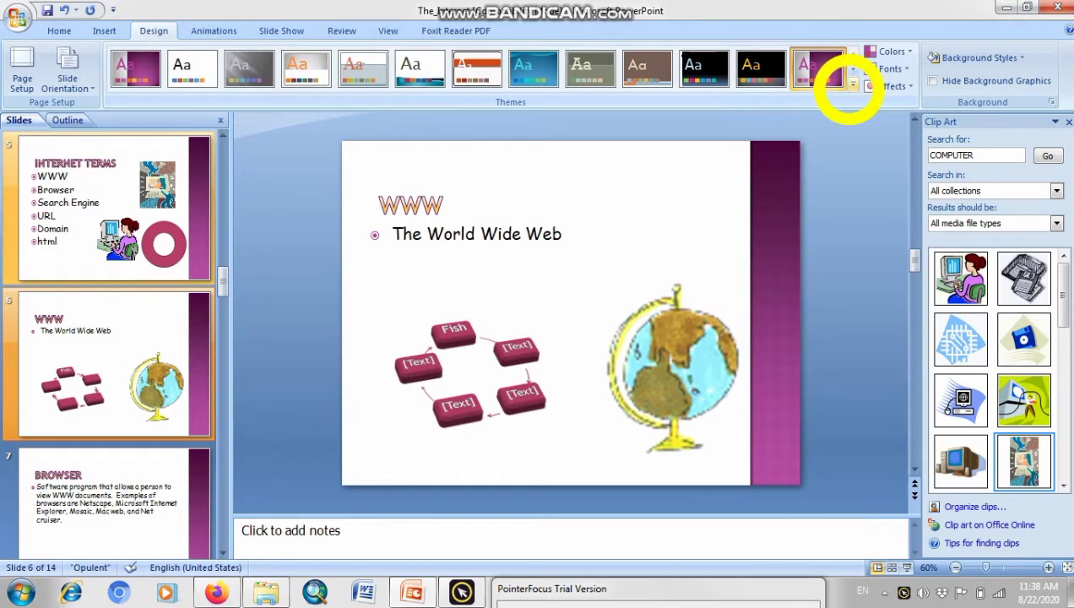
left_click(851, 87)
left_click(869, 163)
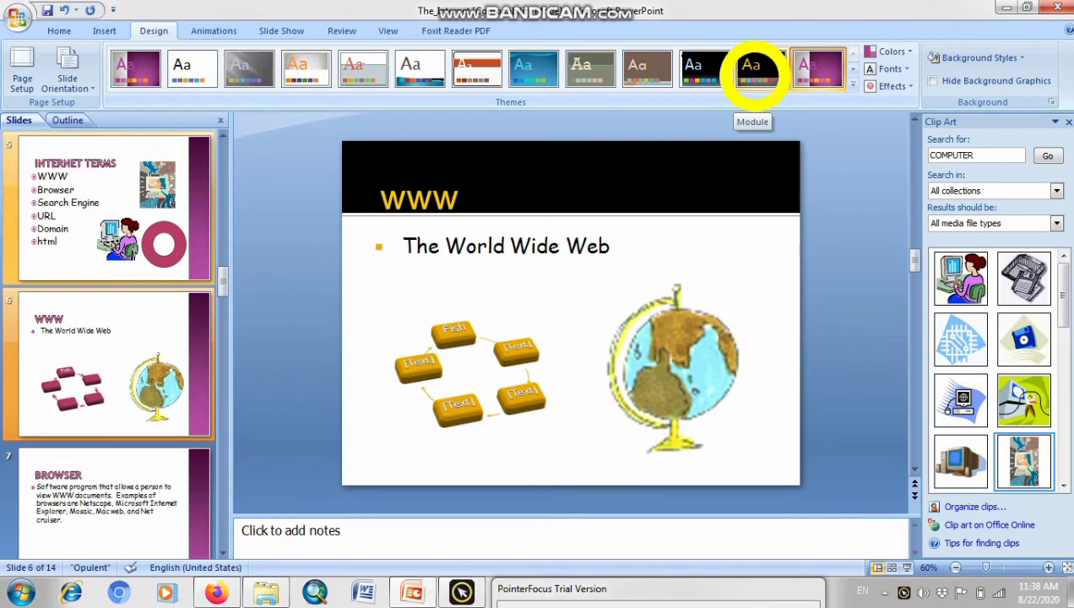
left_click(756, 72)
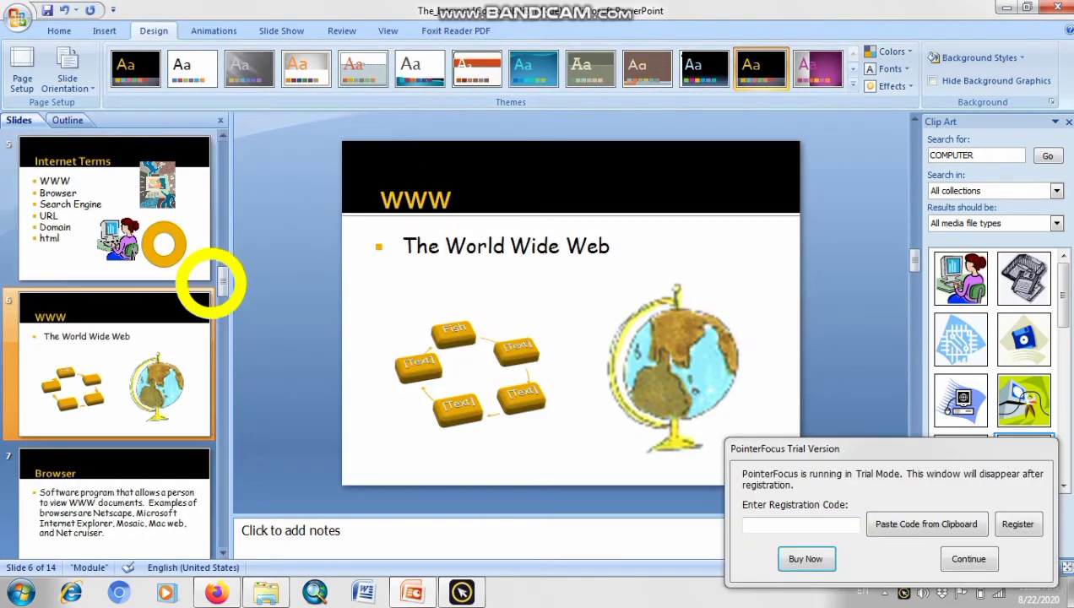
Scroll through the slide thumbnails to review the slides in the Module theme
left_click_drag(222, 281, 224, 140)
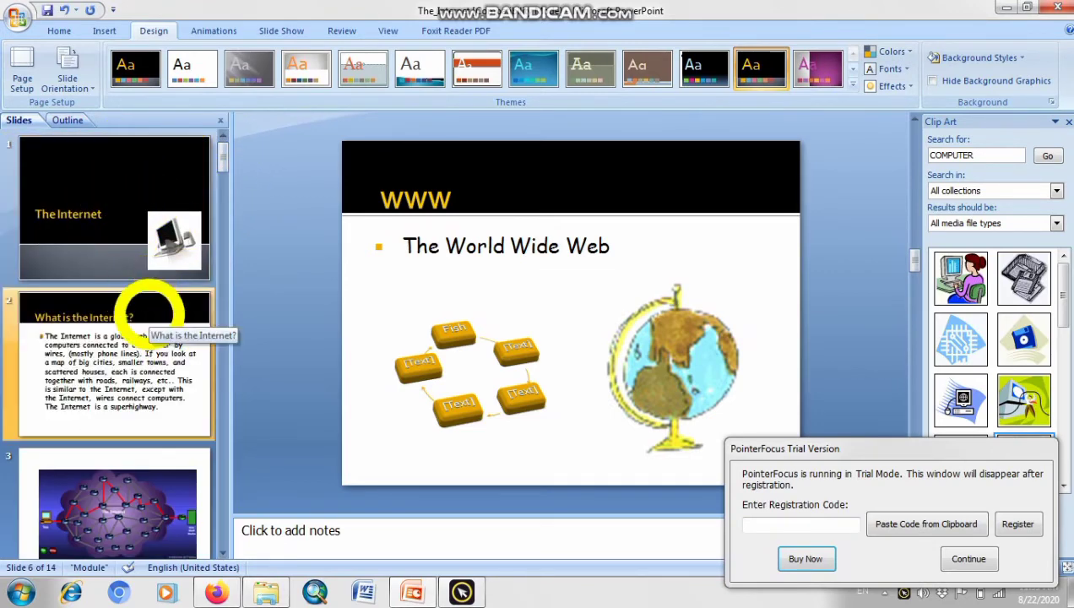
scroll(221, 392, "down", 2)
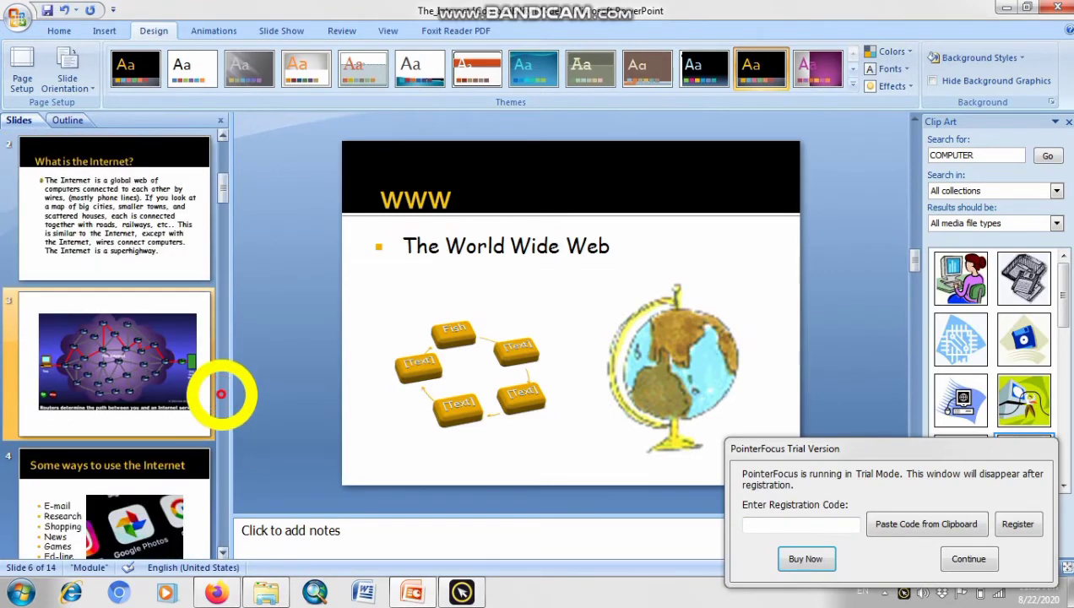
scroll(223, 391, "down", 2)
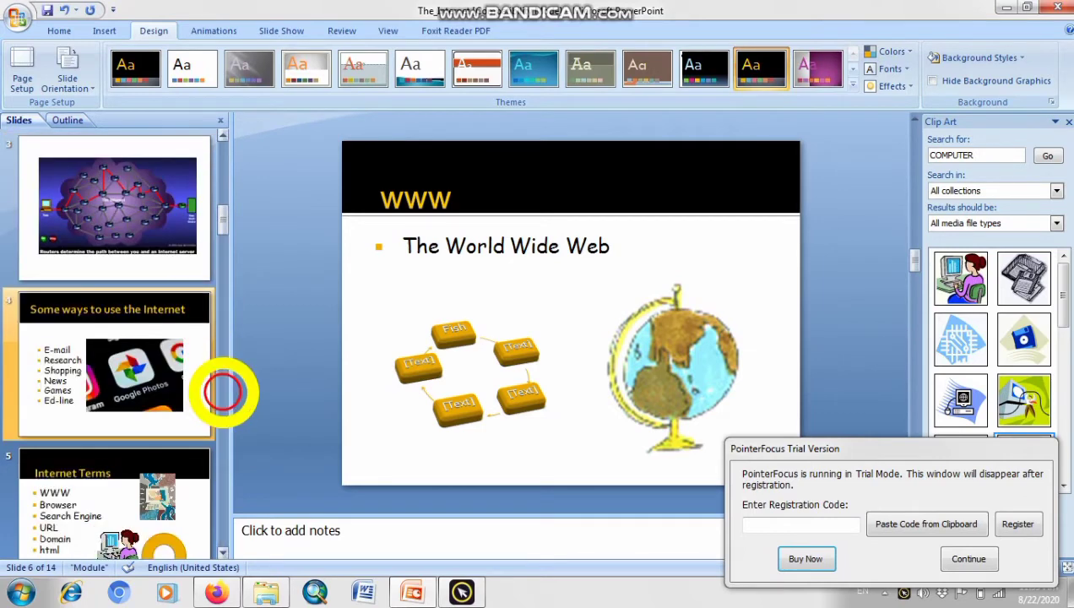
scroll(223, 391, "down", 2)
scroll(223, 391, "down", 2)
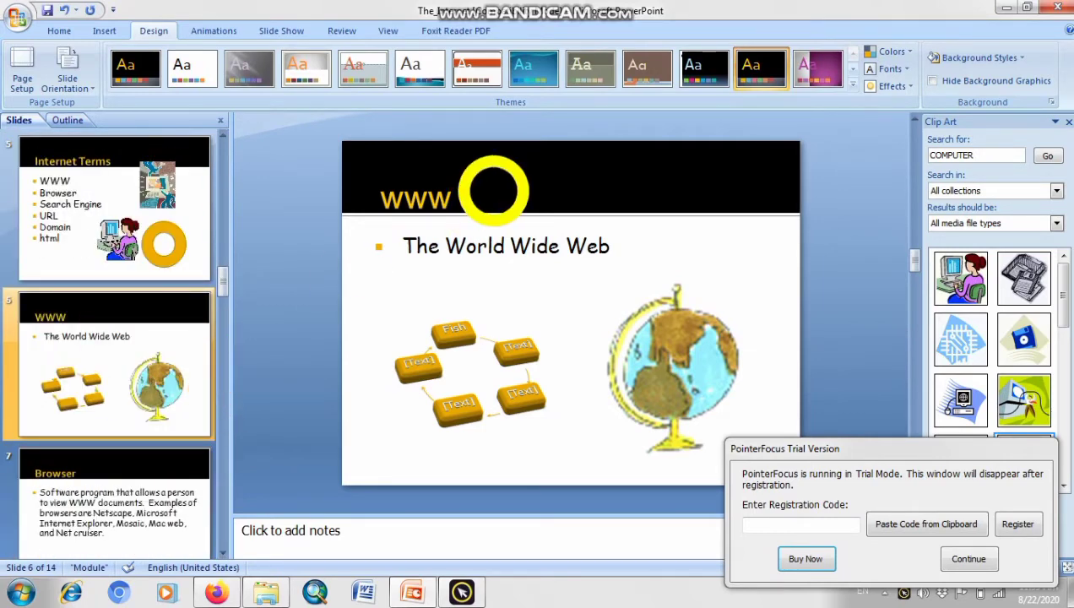
left_click_drag(221, 285, 222, 148)
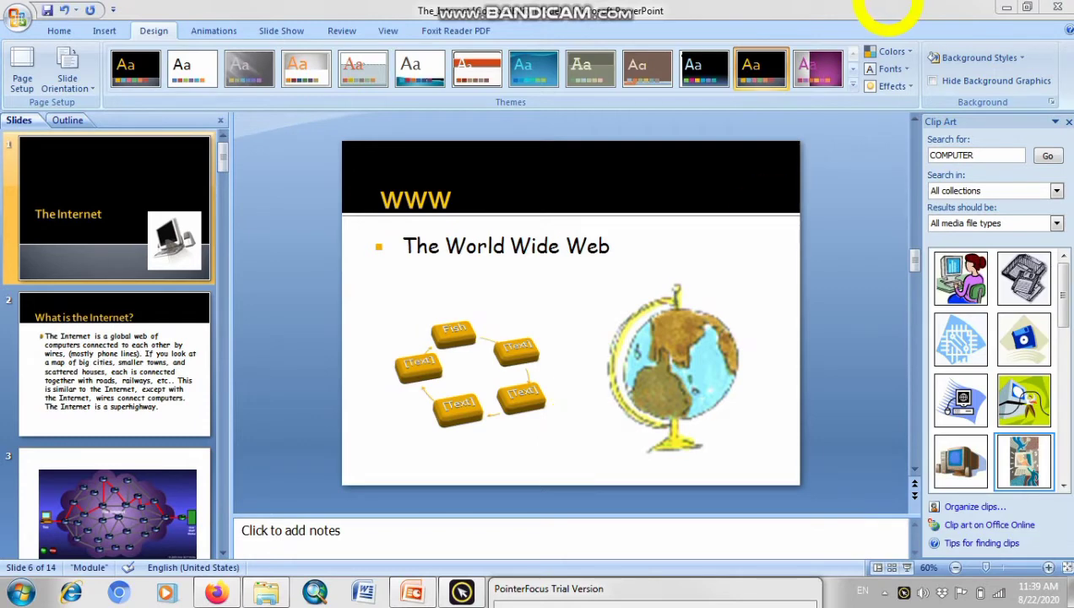
Expand the Themes gallery and close it again, keeping the Module theme
left_click(854, 85)
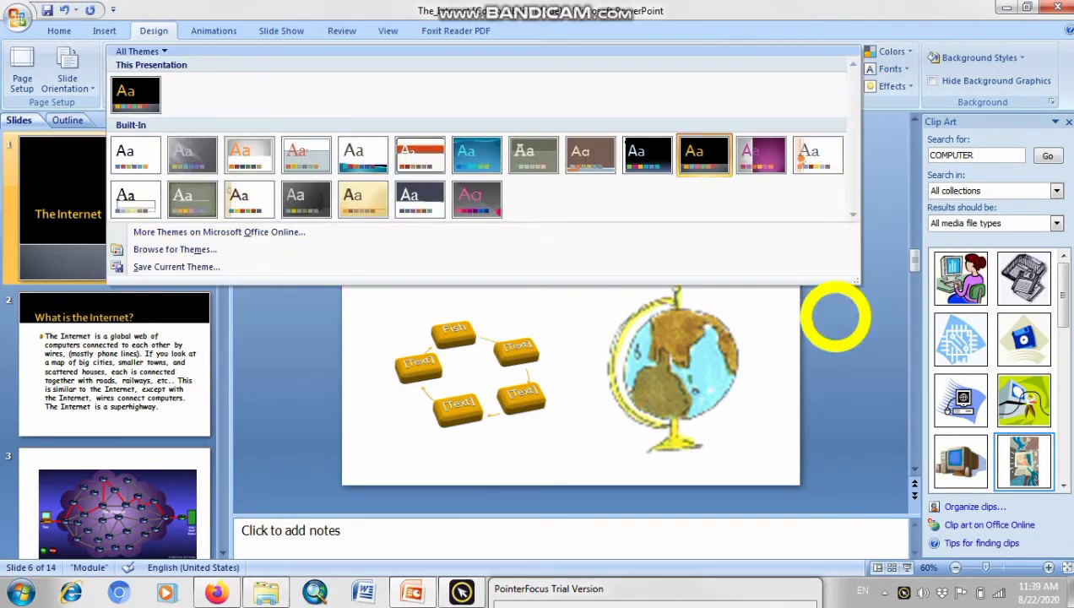
left_click(829, 362)
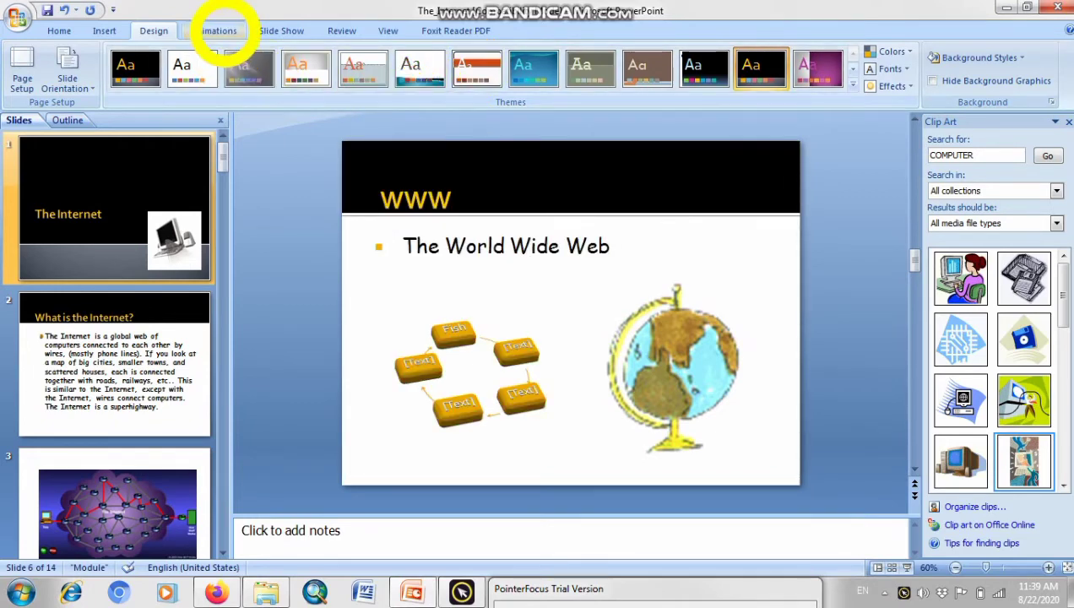
Show the transition options, go to slide 7 'Browser', and close the Clip Art pane
left_click(221, 31)
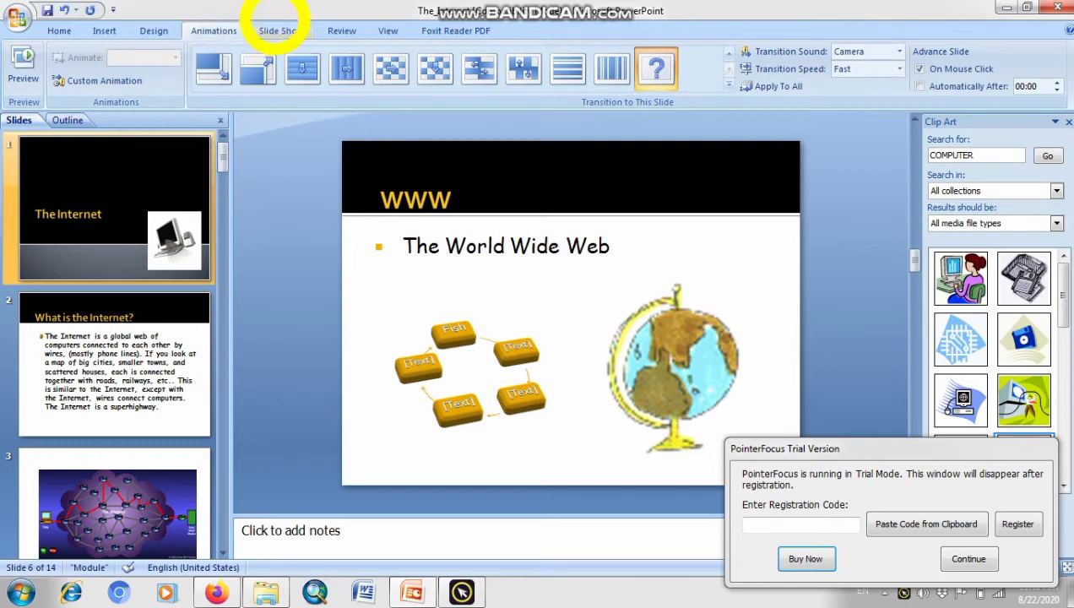
left_click_drag(853, 448, 618, 589)
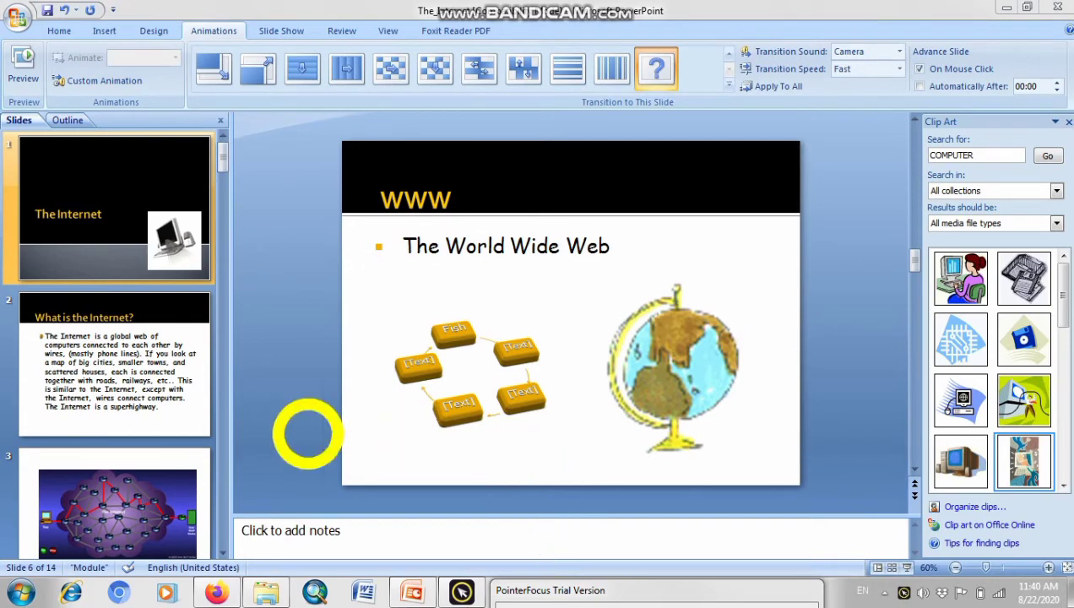
scroll(181, 473, "down", 3)
scroll(186, 491, "down", 5)
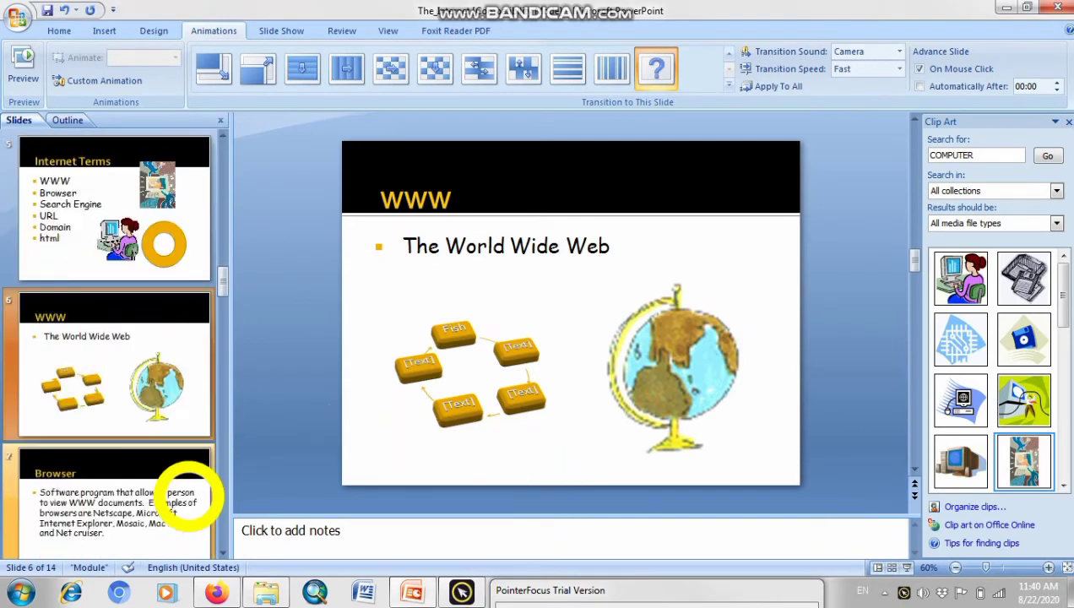
left_click(181, 498)
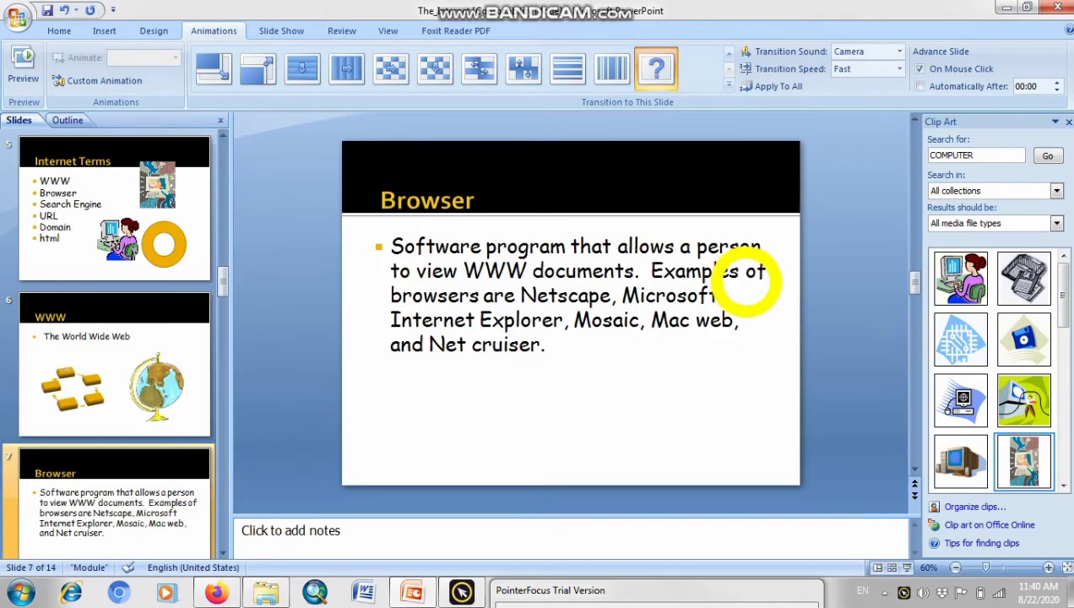
left_click(1052, 155)
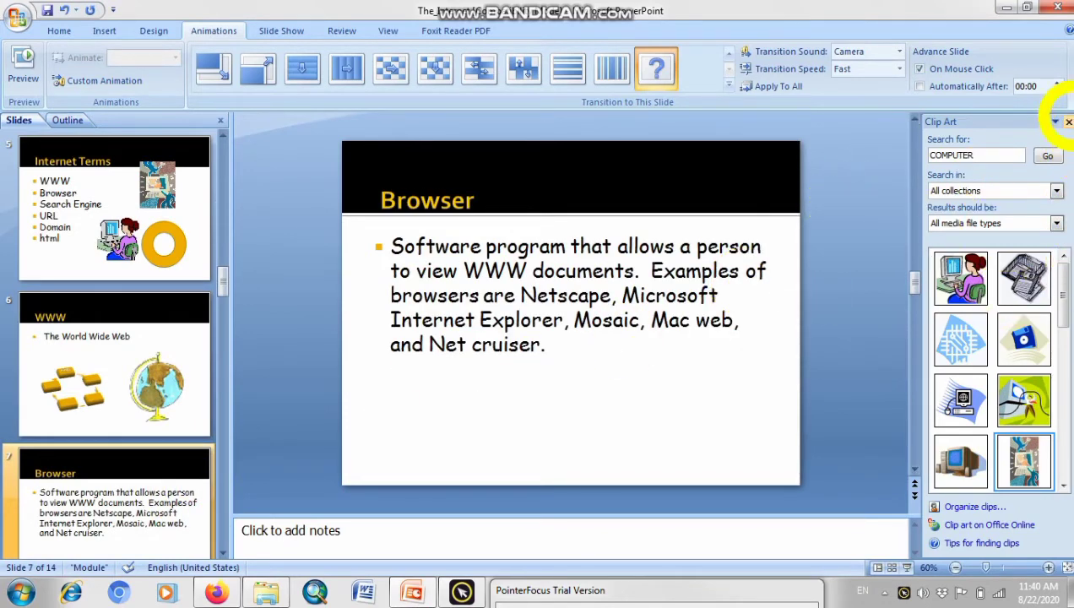
left_click(1069, 121)
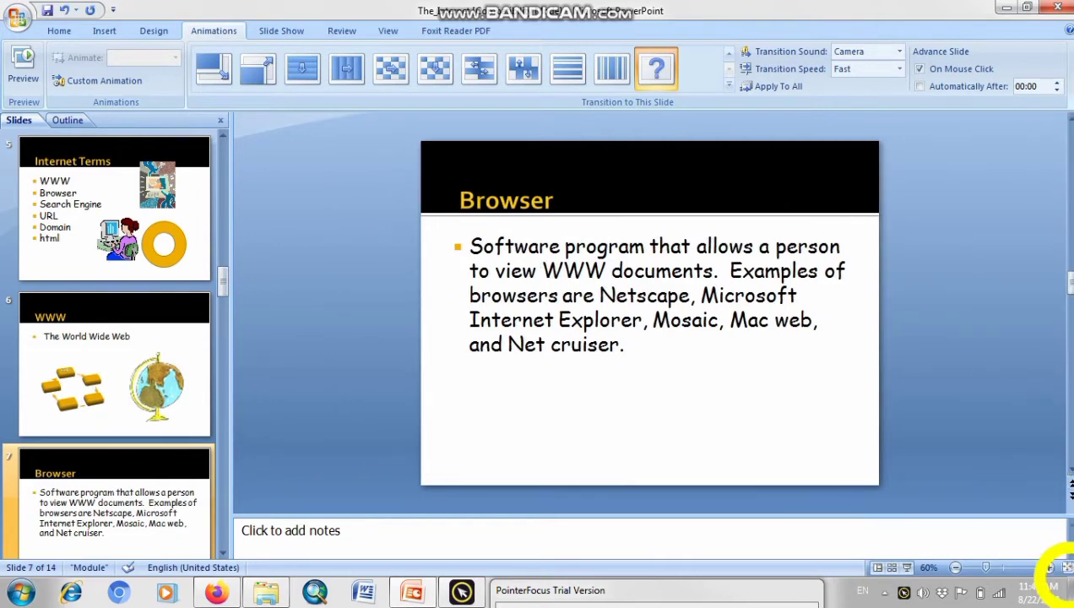
left_click(1049, 567)
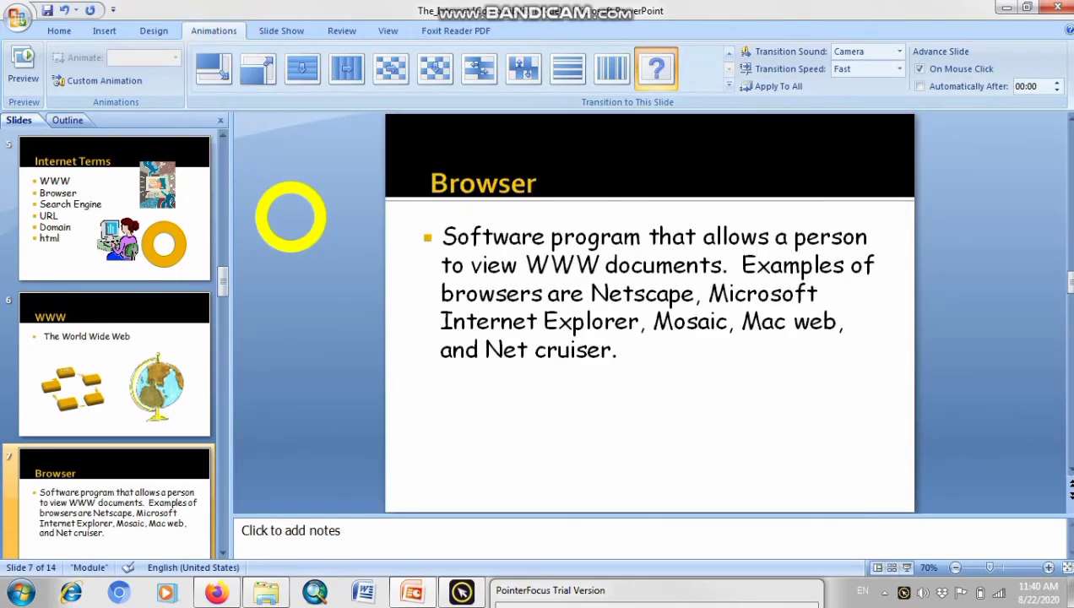
scroll(288, 216, "down", 3)
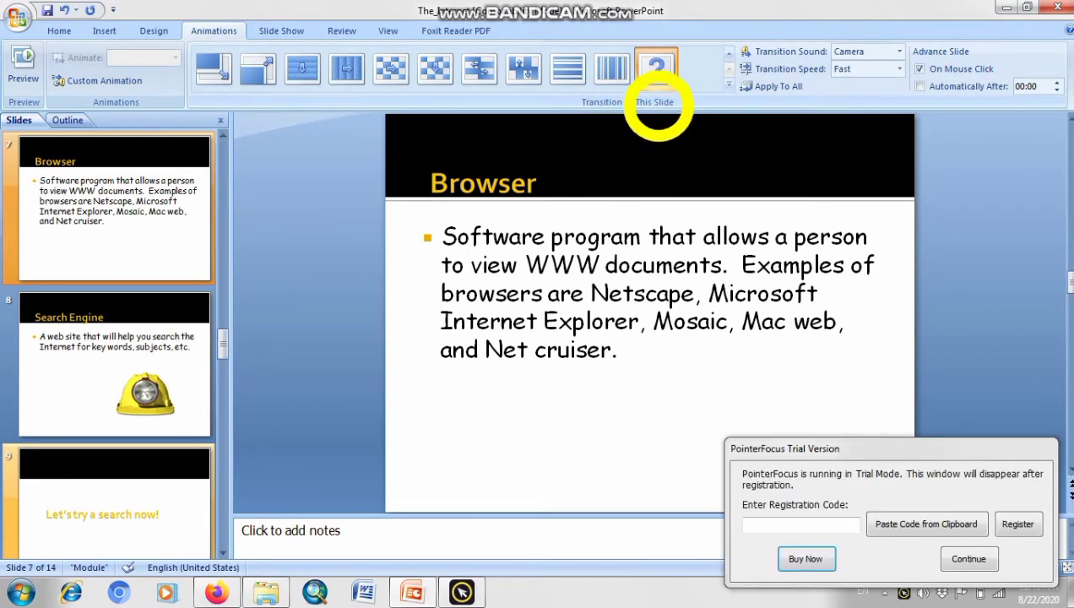
mouse_move(902, 446)
left_mouse_down()
mouse_move(674, 595)
mouse_move(648, 584)
left_mouse_up()
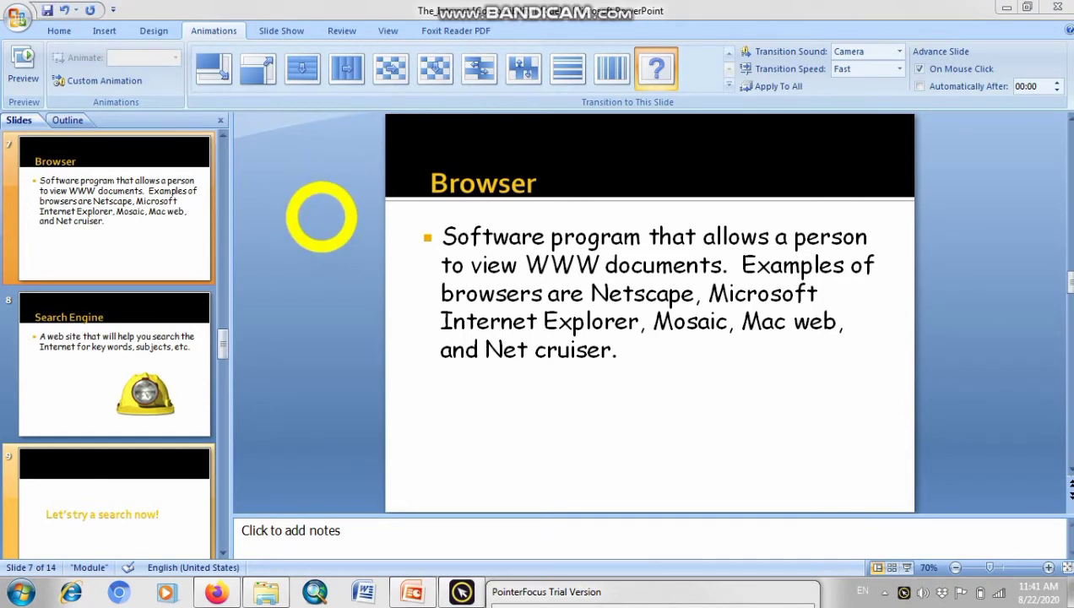
left_click(322, 218)
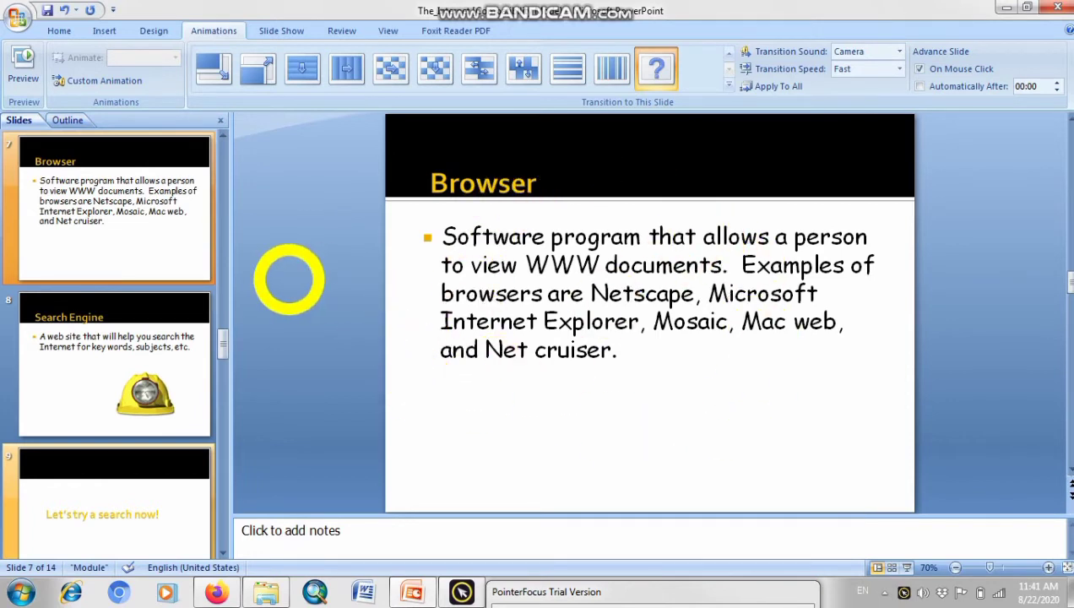
left_click(93, 237)
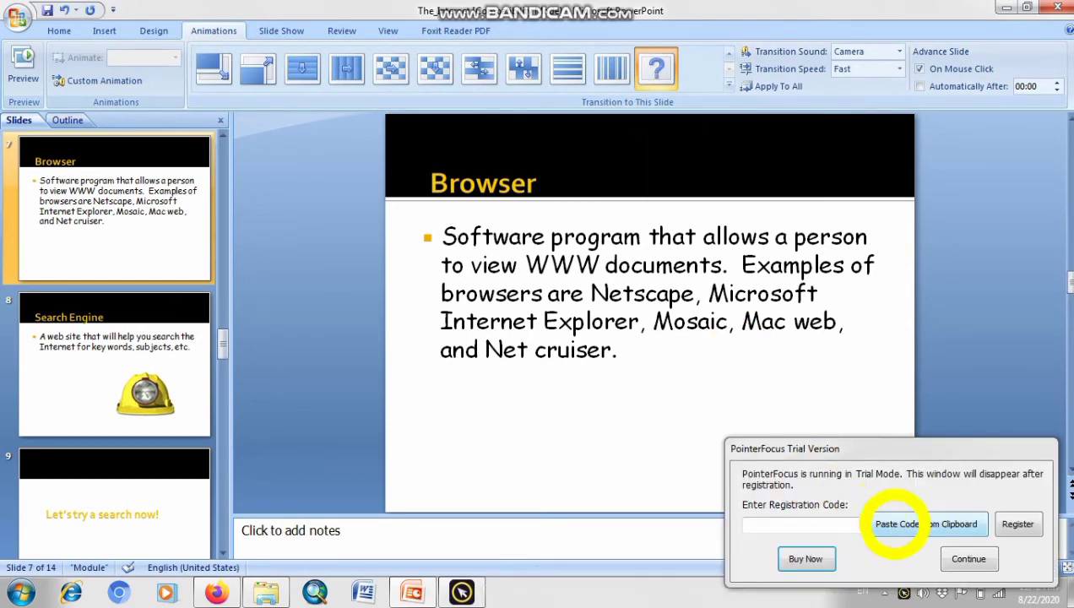
Give the Browser slide a Blinds Vertical transition at Slow speed and apply it to all slides
left_click(961, 556)
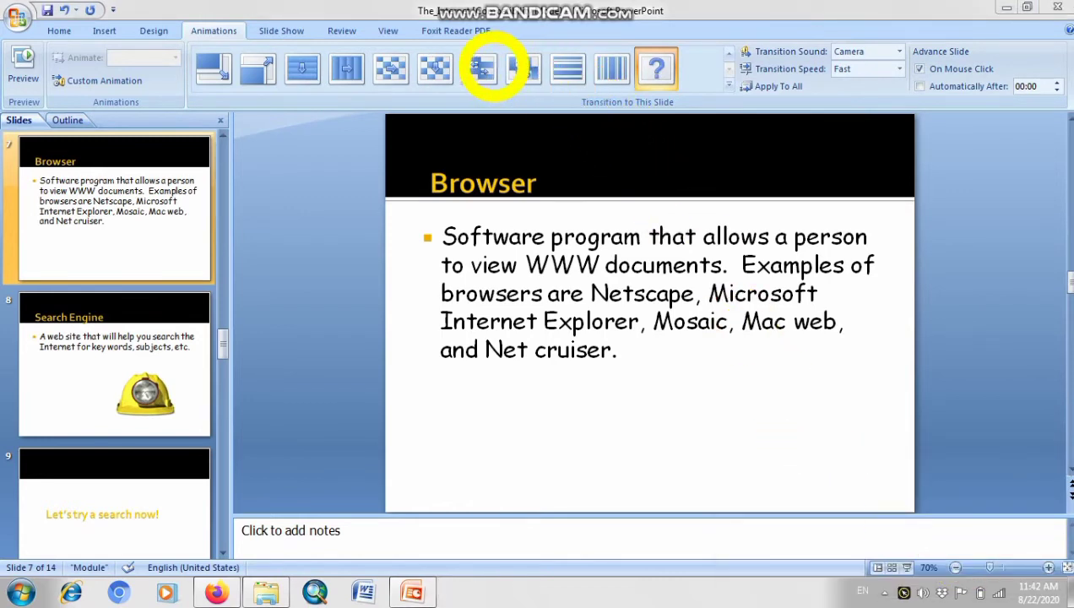
left_click(303, 67)
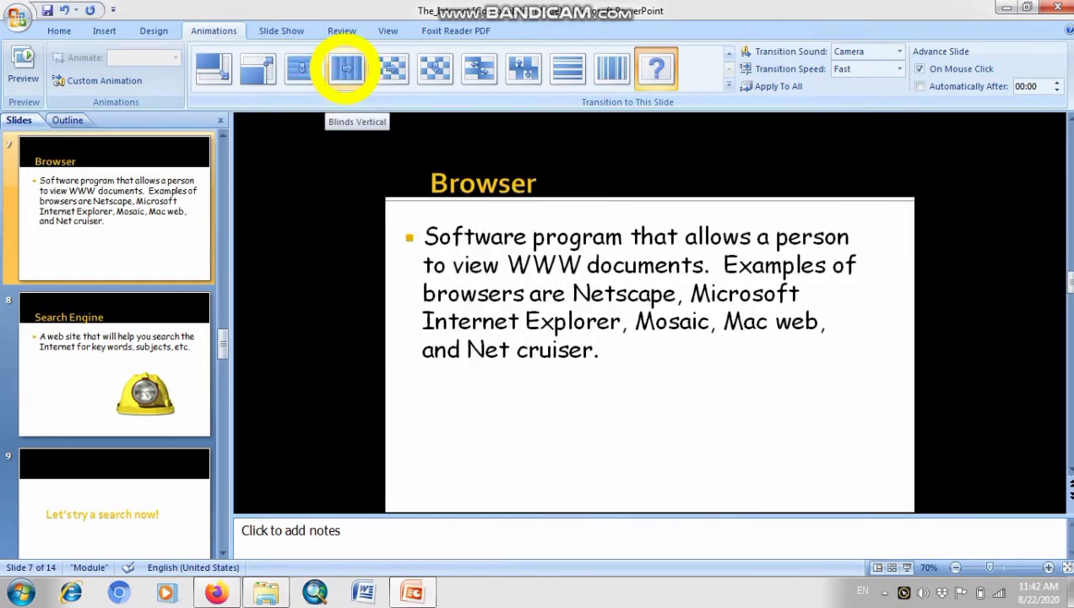
left_click(346, 69)
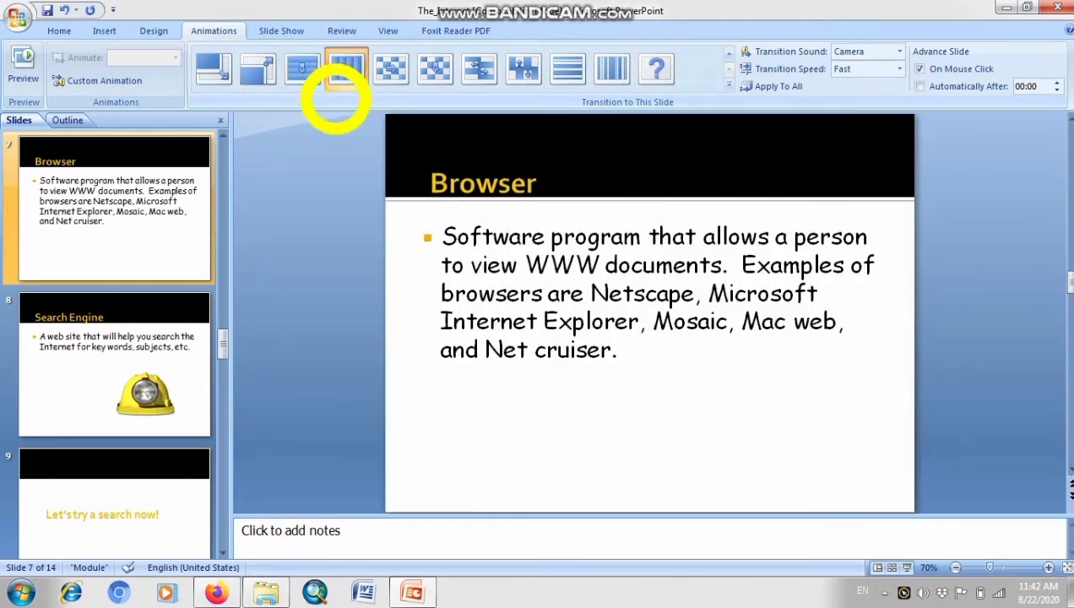
left_click(899, 68)
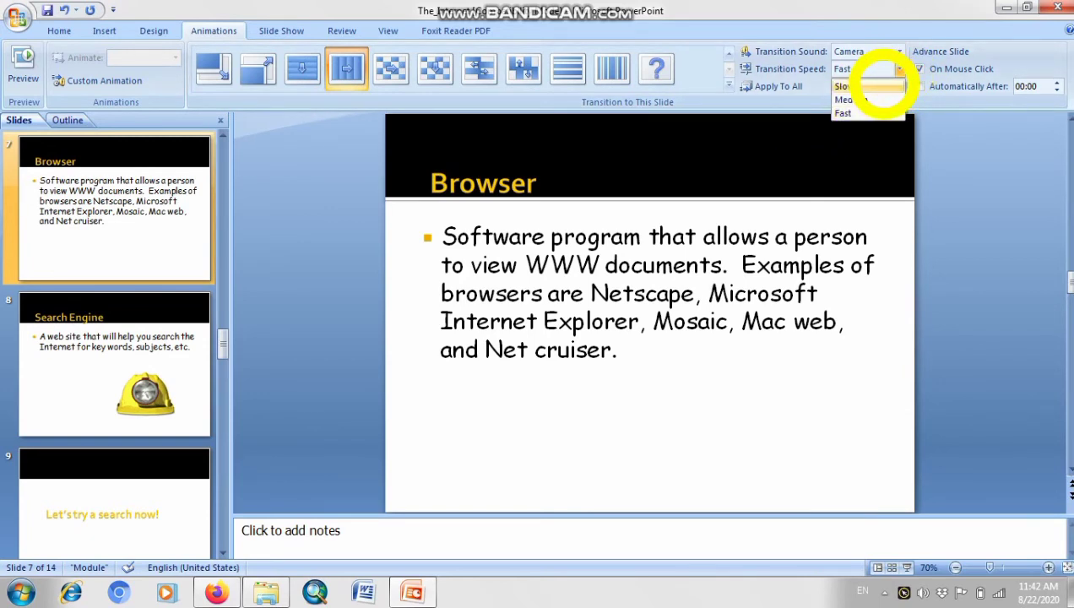
left_click(878, 86)
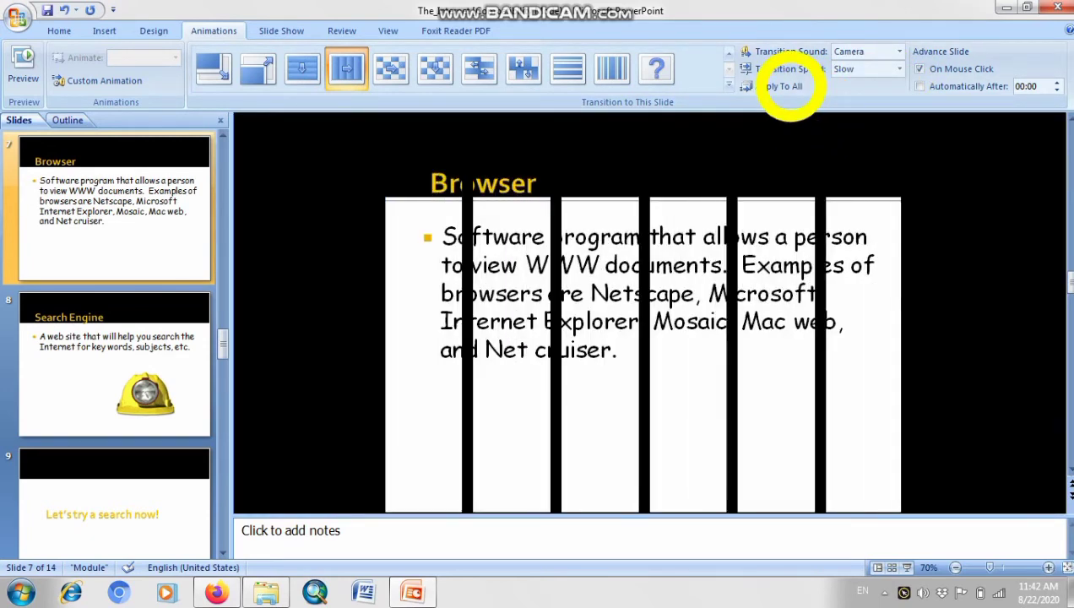
left_click(790, 87)
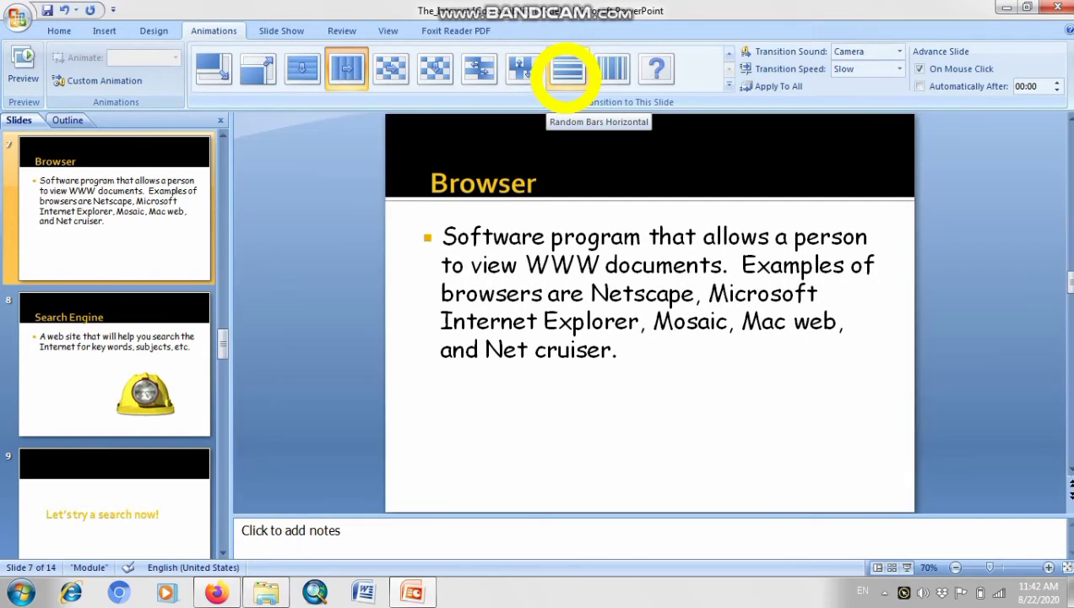
Switch slide 7 to Random Bars Horizontal, then give slide 8 'Search Engine' a Newsflash transition
left_click(567, 69)
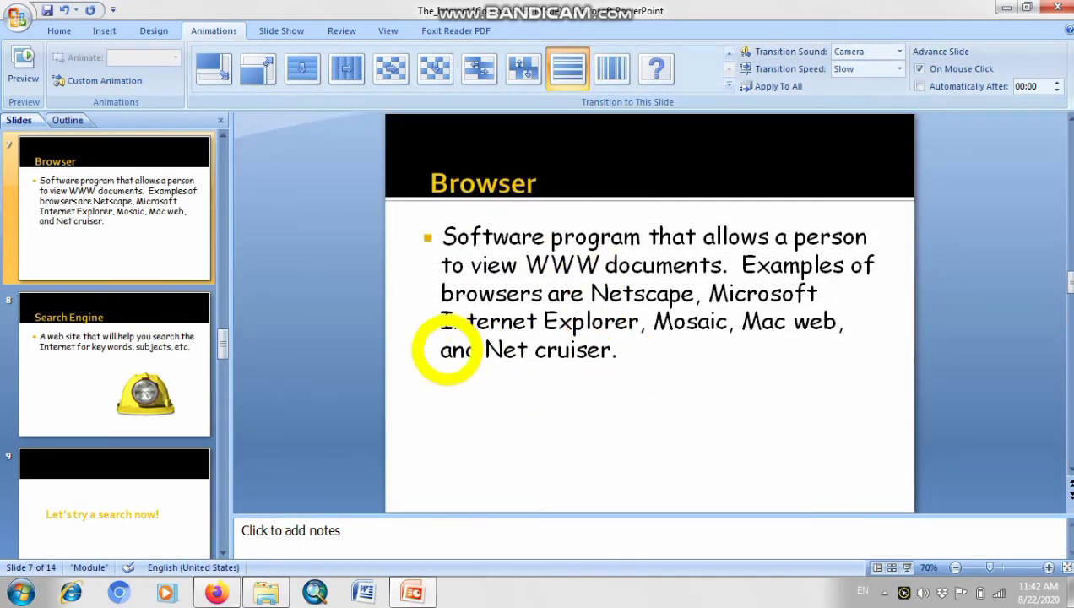
left_click(218, 395)
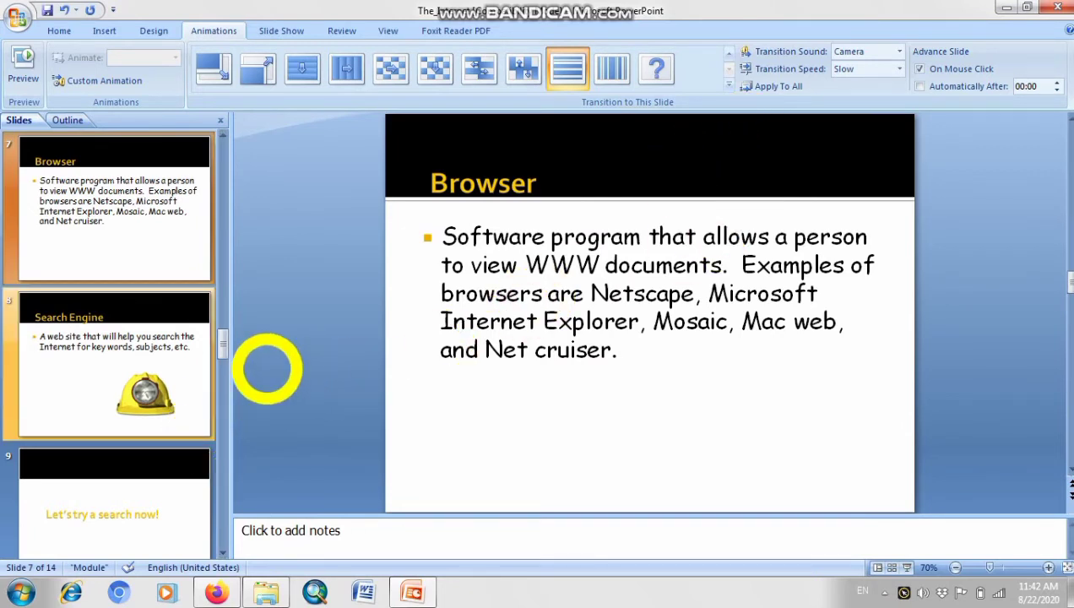
left_click(161, 354)
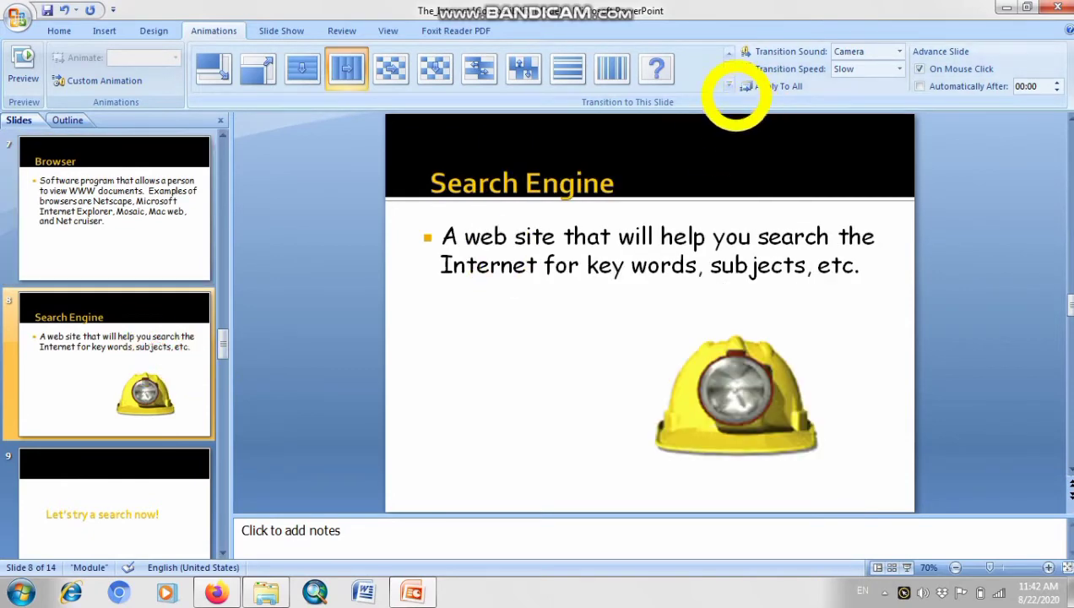
left_click(729, 88)
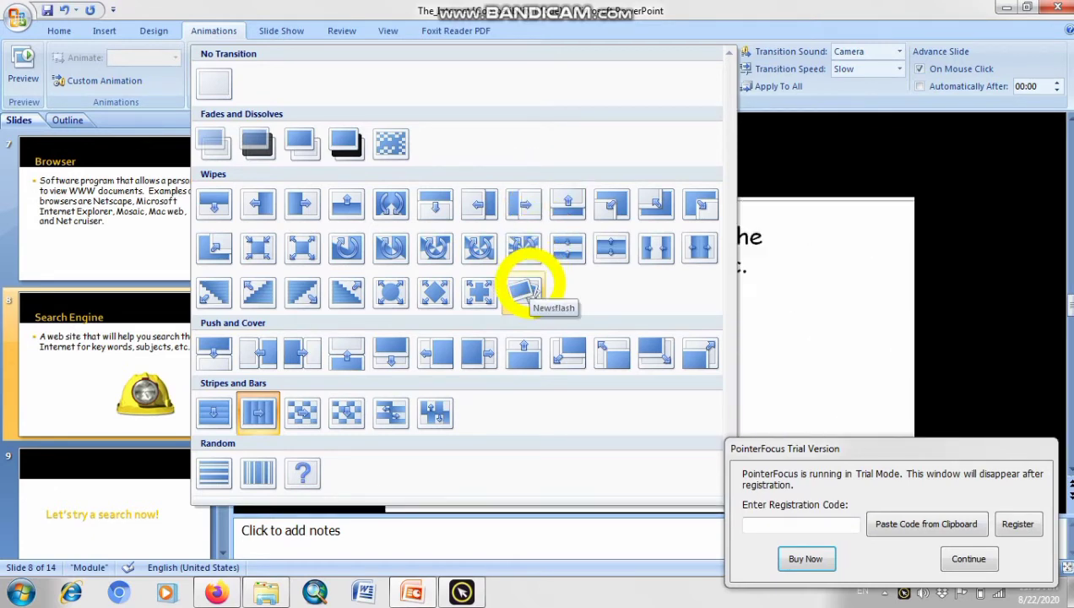
left_click(524, 287)
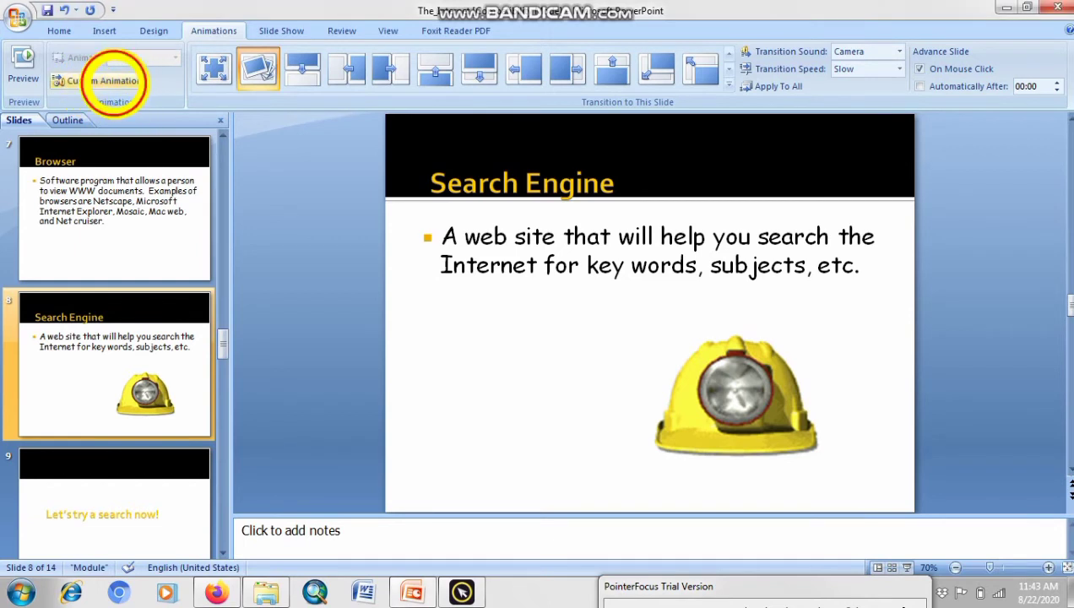
Open the Custom Animation pane and select slide 8's bullet text box
left_click(114, 81)
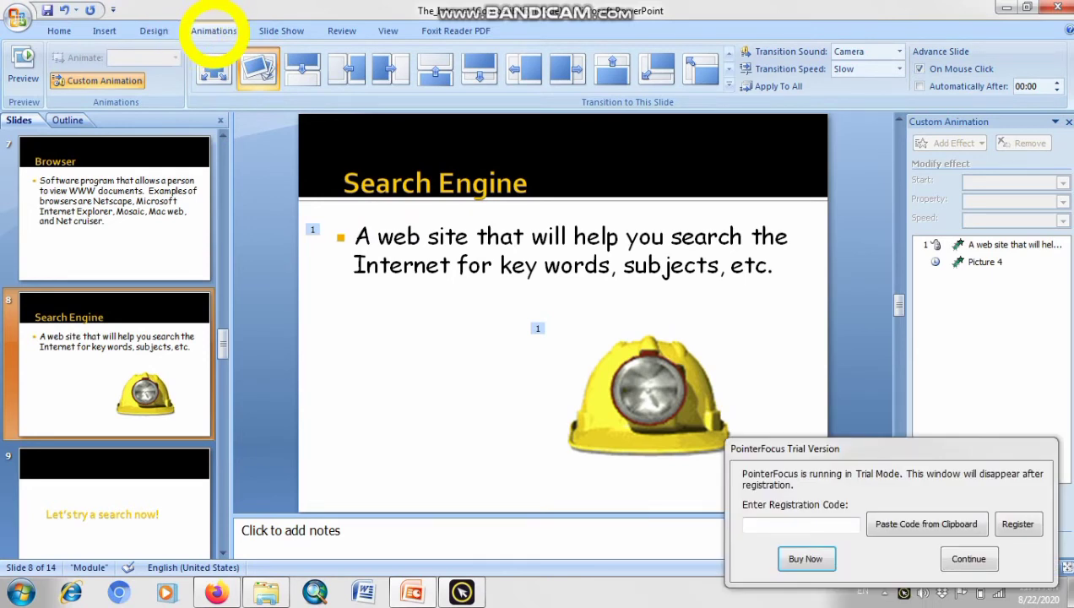
left_click(969, 558)
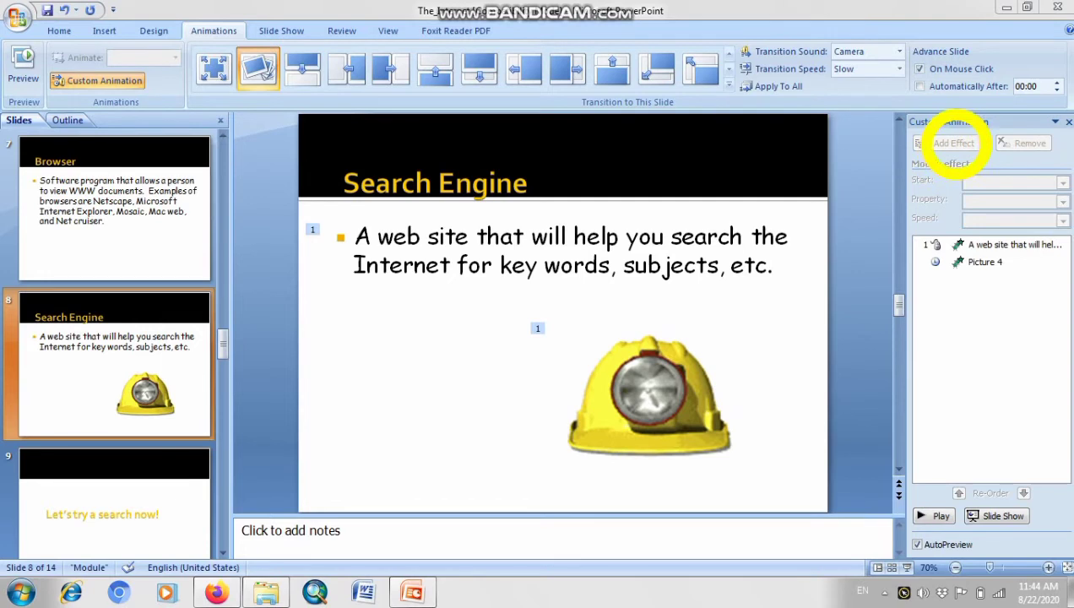
left_click(956, 143)
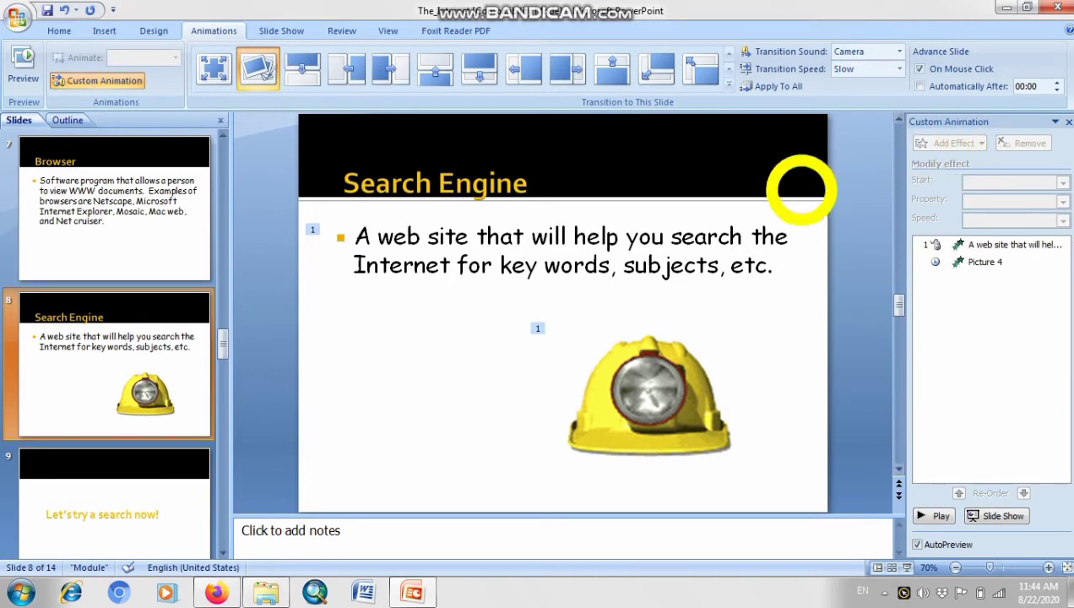
left_click(708, 237)
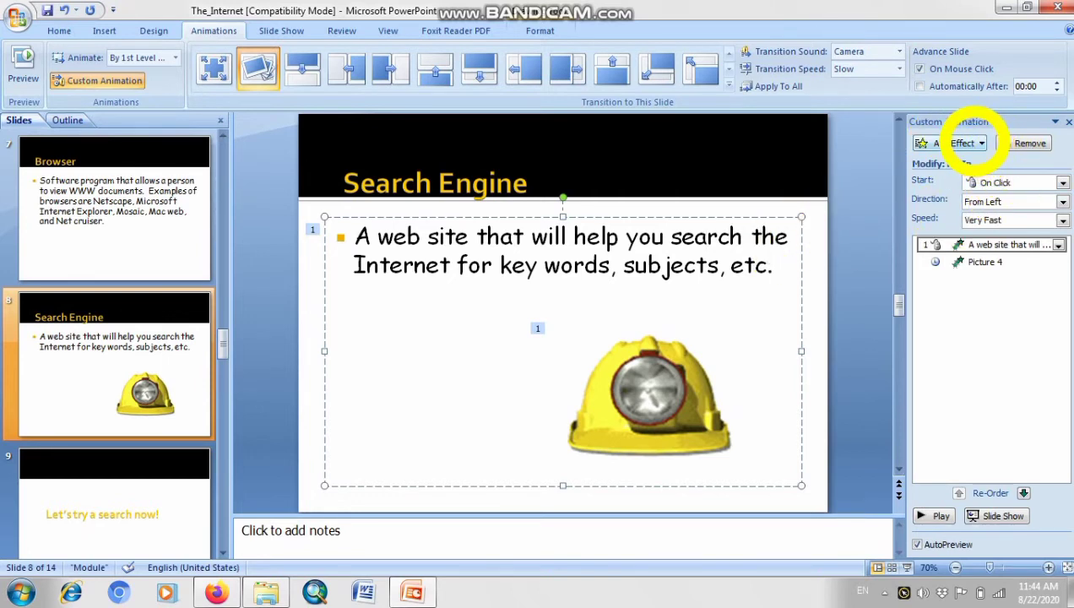
Add a Box entrance effect to the bullet text and set its speed to Very Slow
left_click(967, 143)
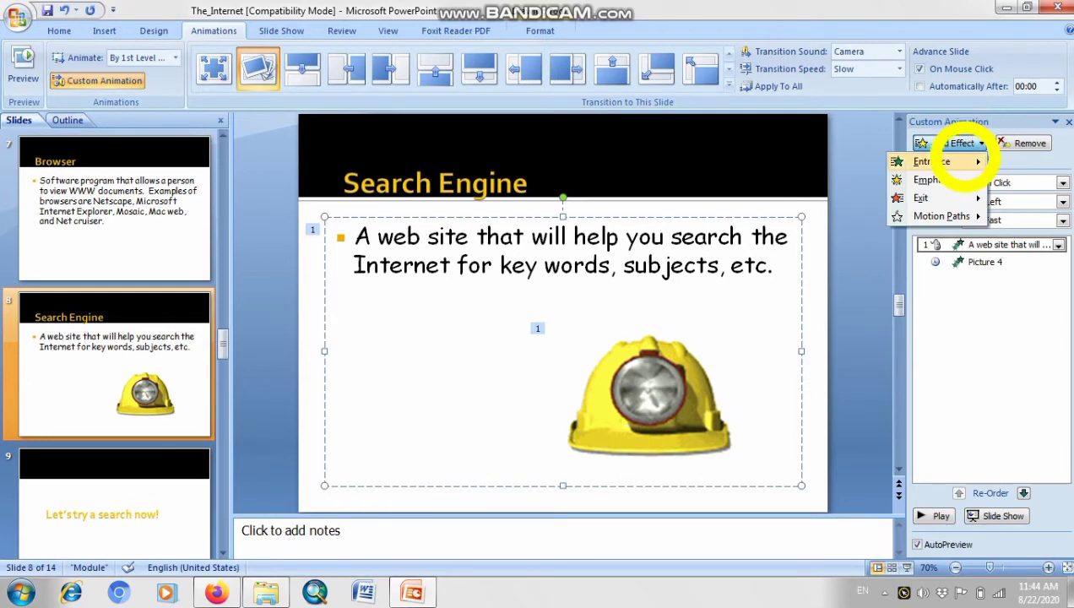
mouse_move(954, 162)
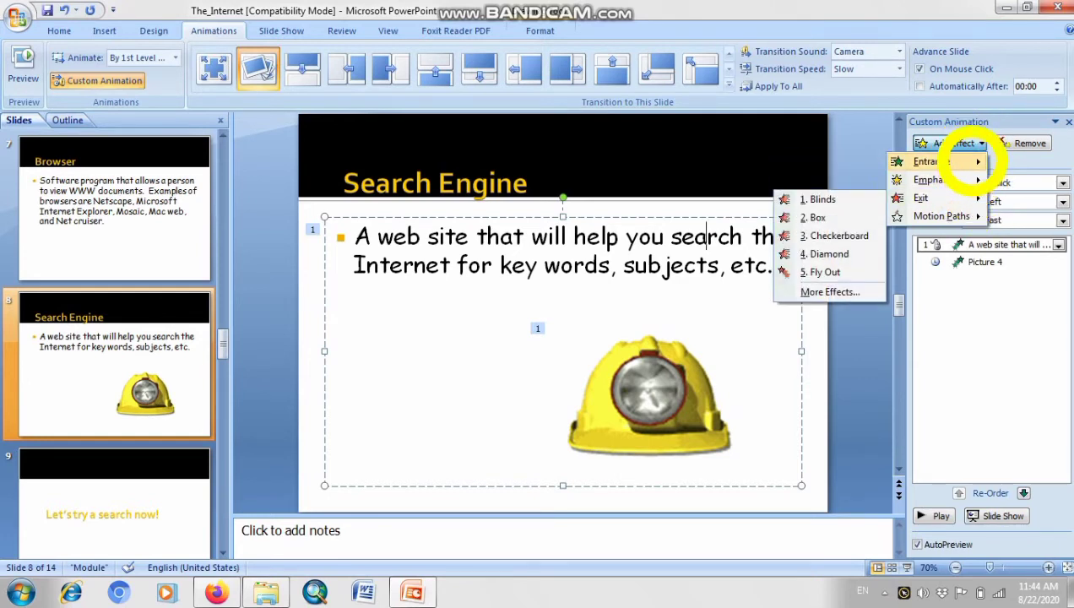
mouse_move(963, 198)
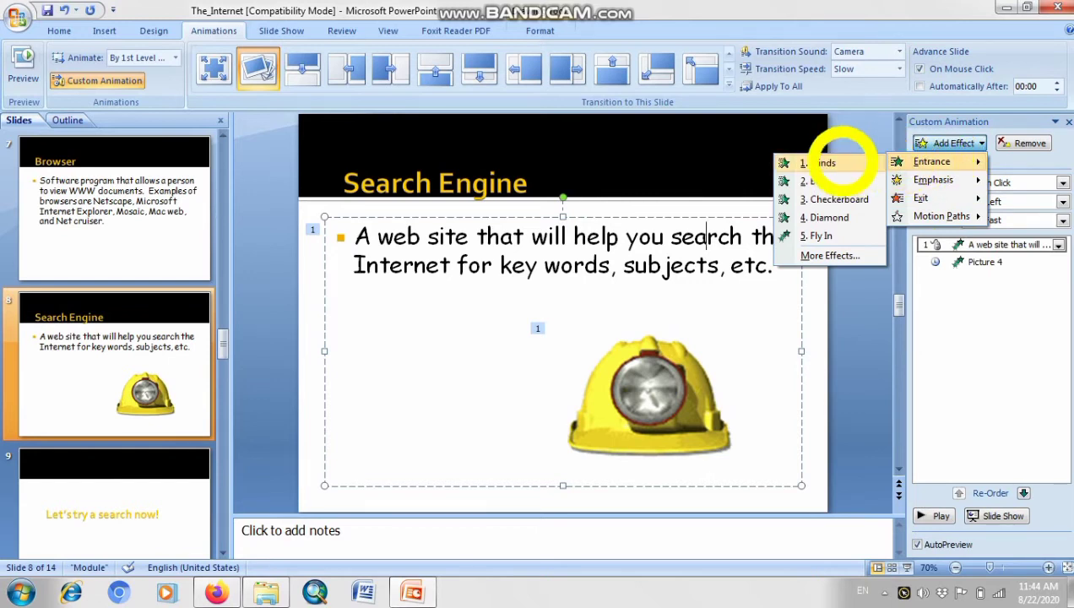
left_click(840, 179)
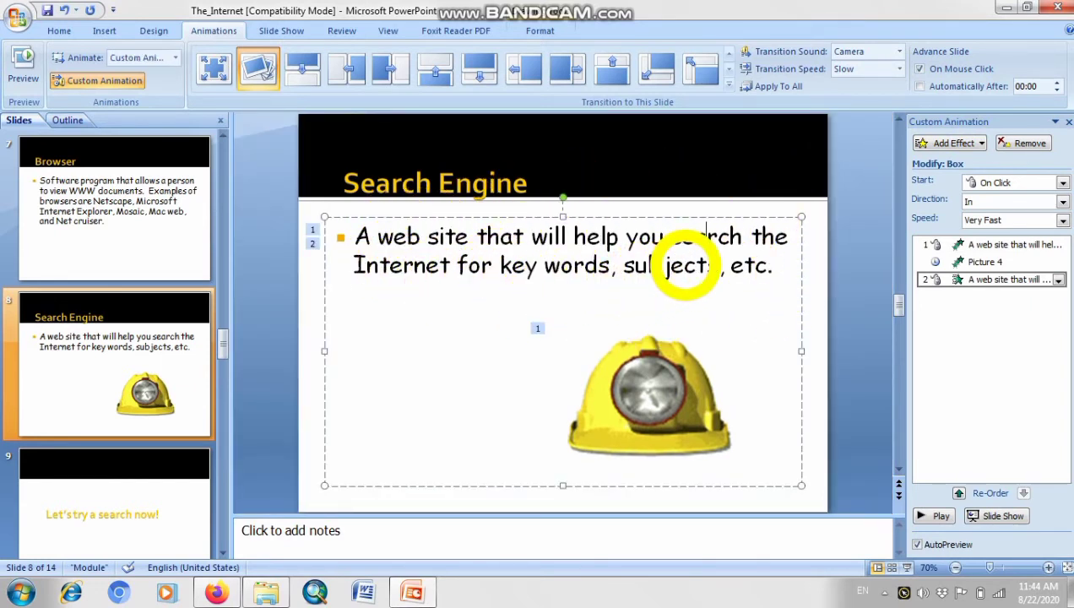
left_click(1062, 219)
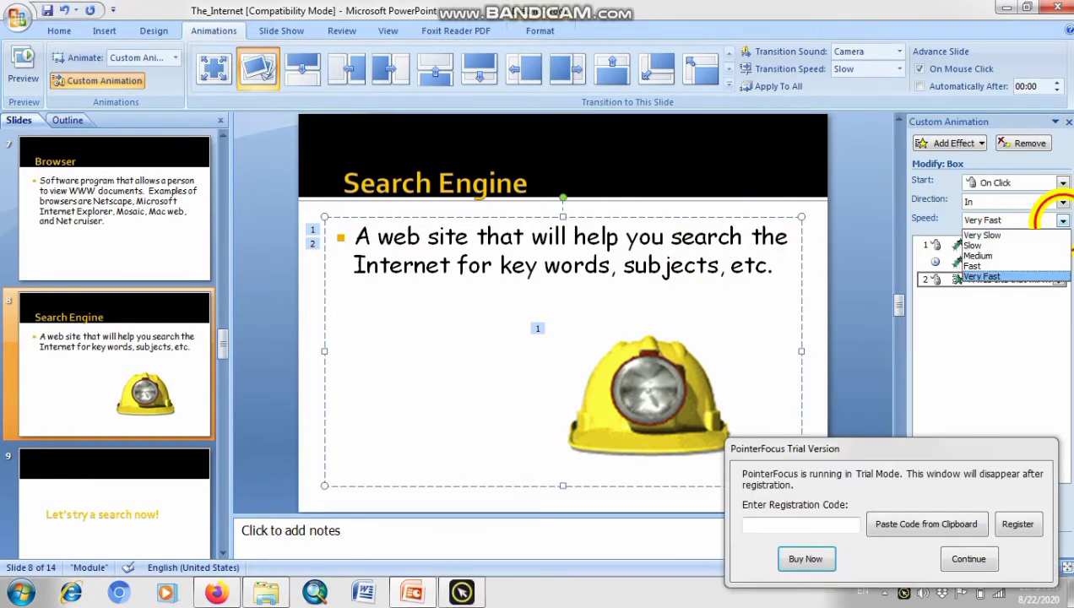
left_click(988, 235)
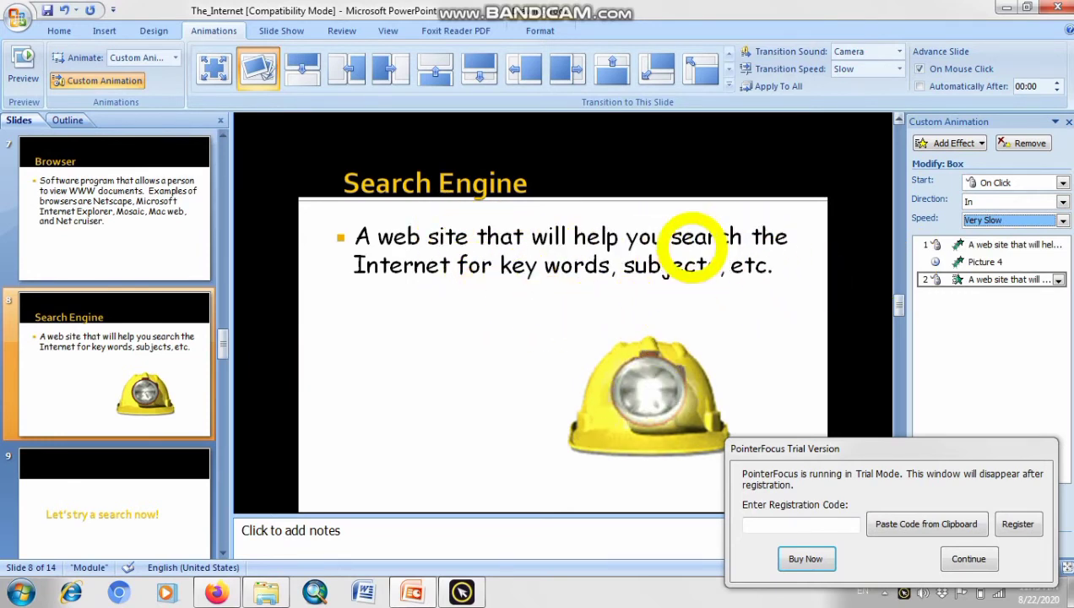
left_click(706, 241)
left_click_drag(891, 447, 659, 590)
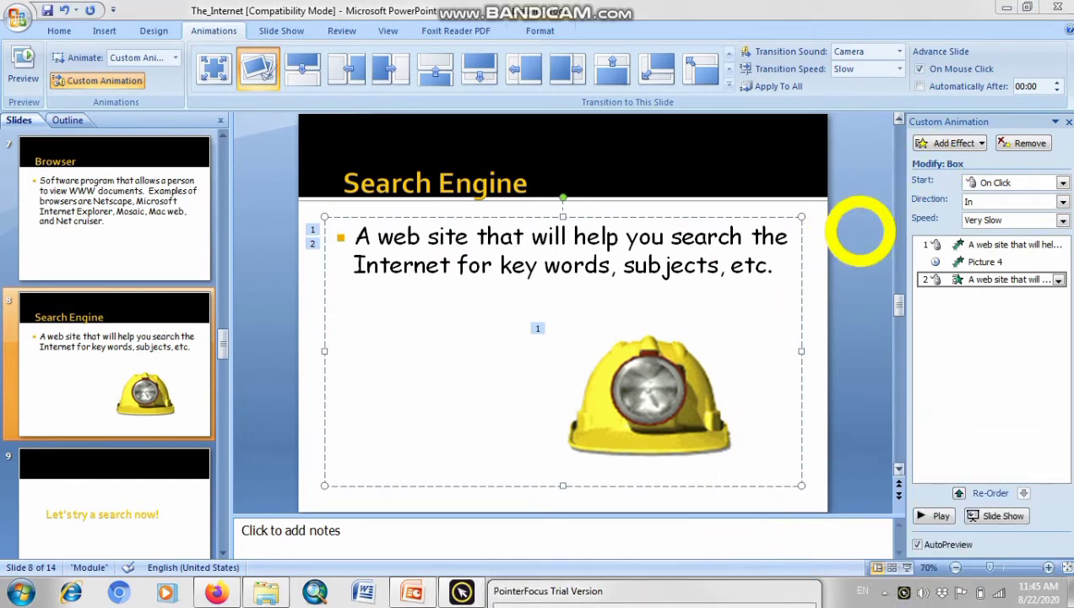
Add a Spin emphasis effect to the hard-hat picture, then go to slide 9
left_click(667, 407)
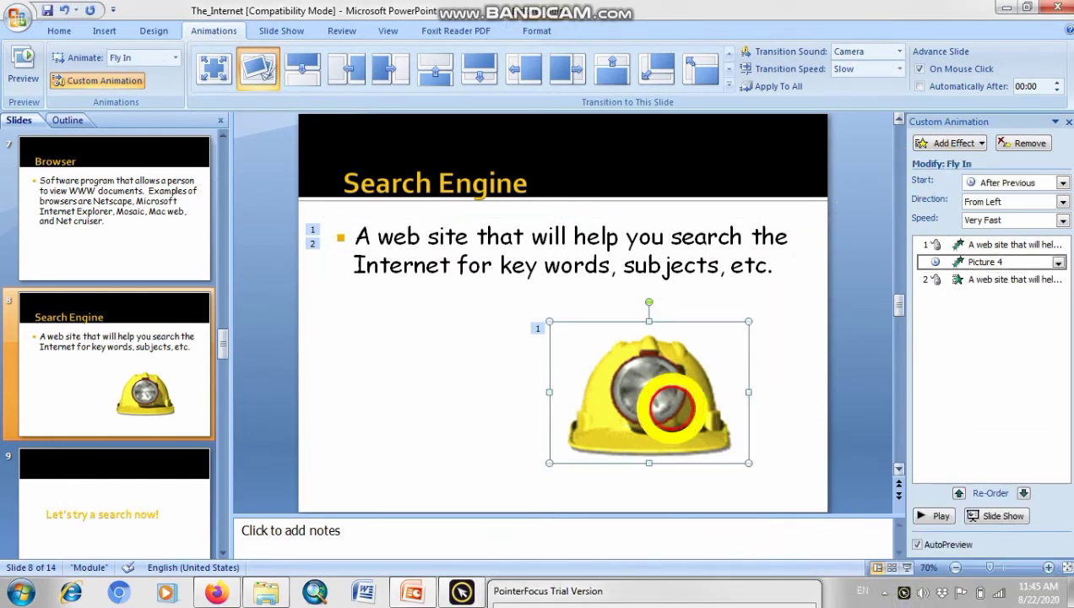
left_click(971, 142)
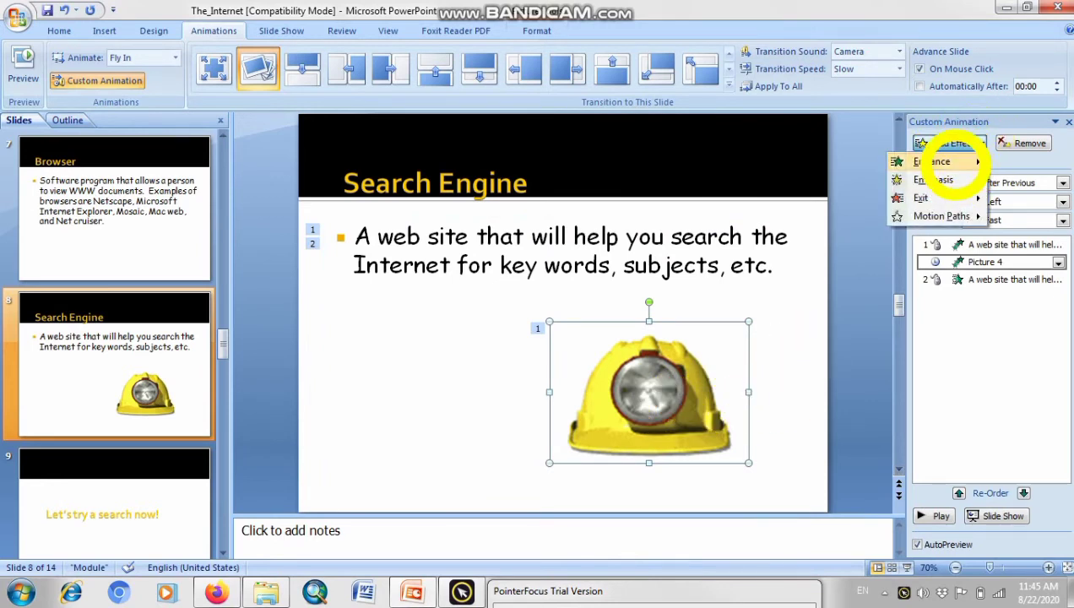
mouse_move(960, 178)
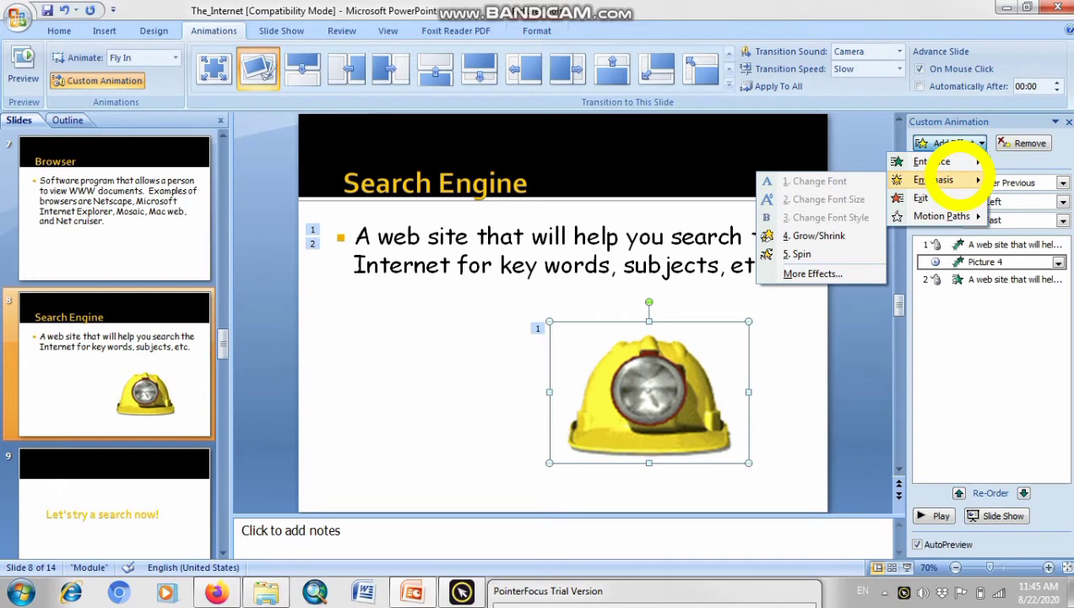
left_click(802, 254)
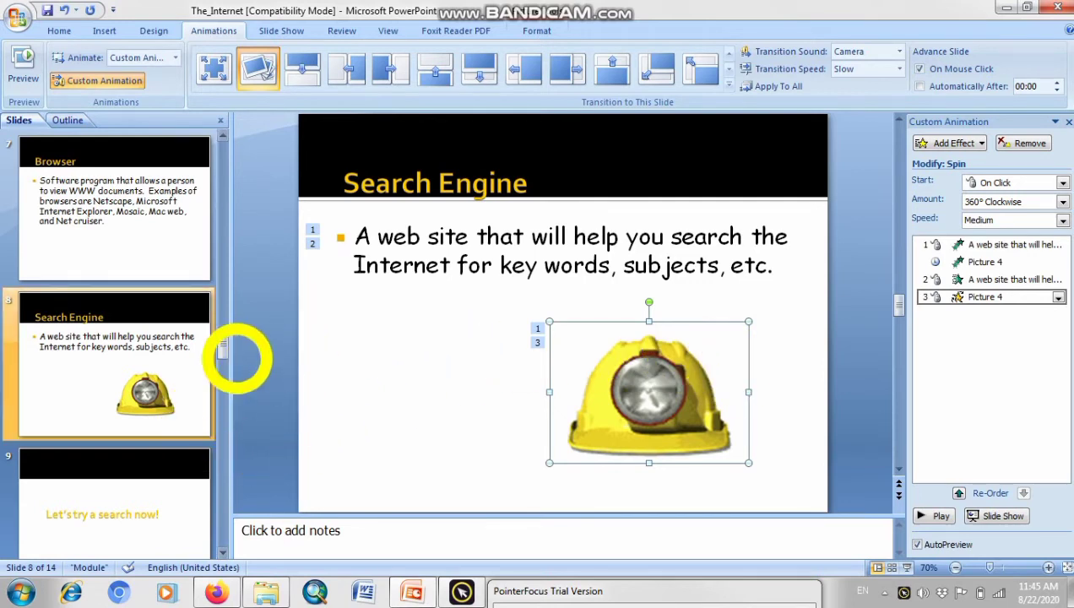
left_click(184, 494)
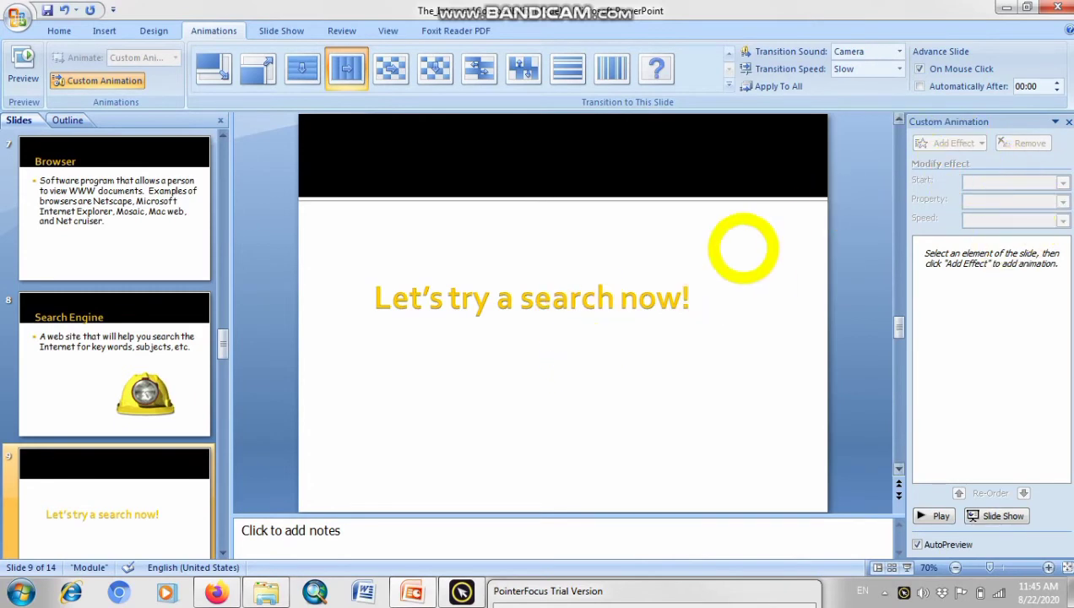
Add a Diamond entrance effect to the 'Let's try a search now!' text box
left_click(637, 300)
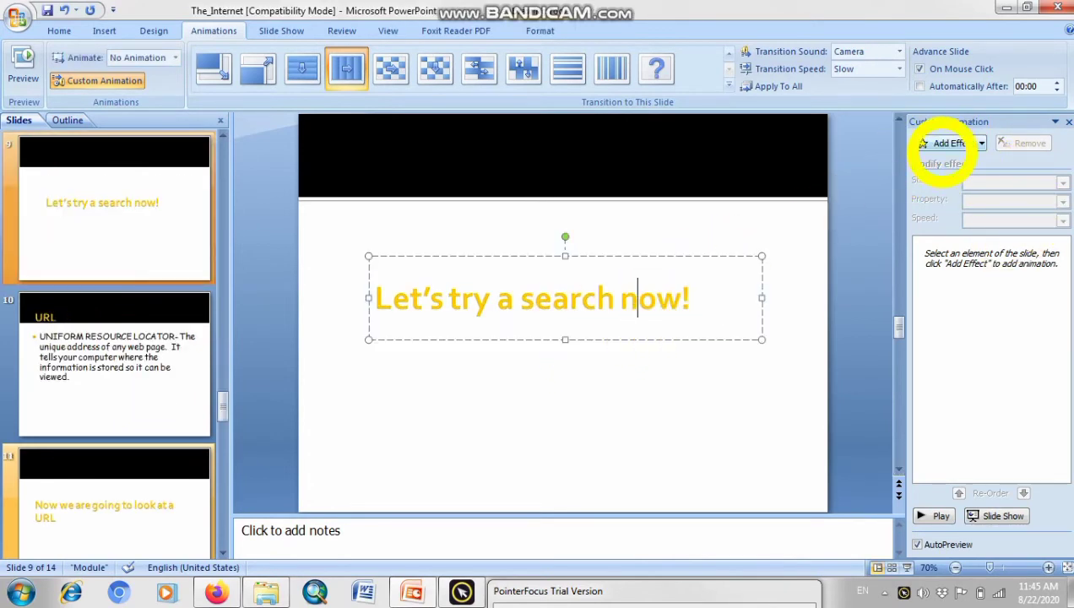
left_click(942, 143)
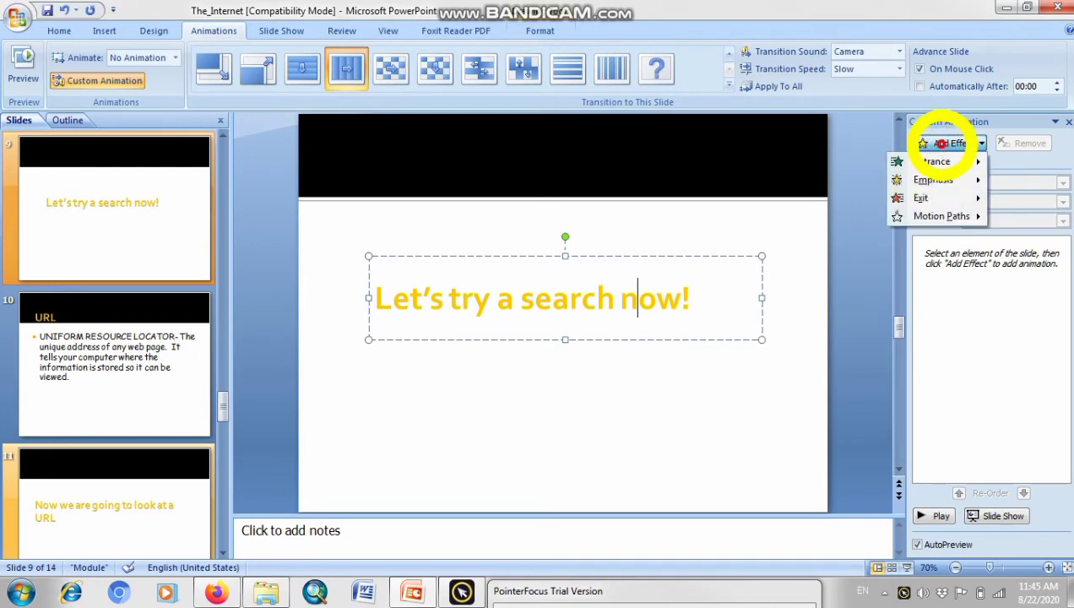
mouse_move(934, 180)
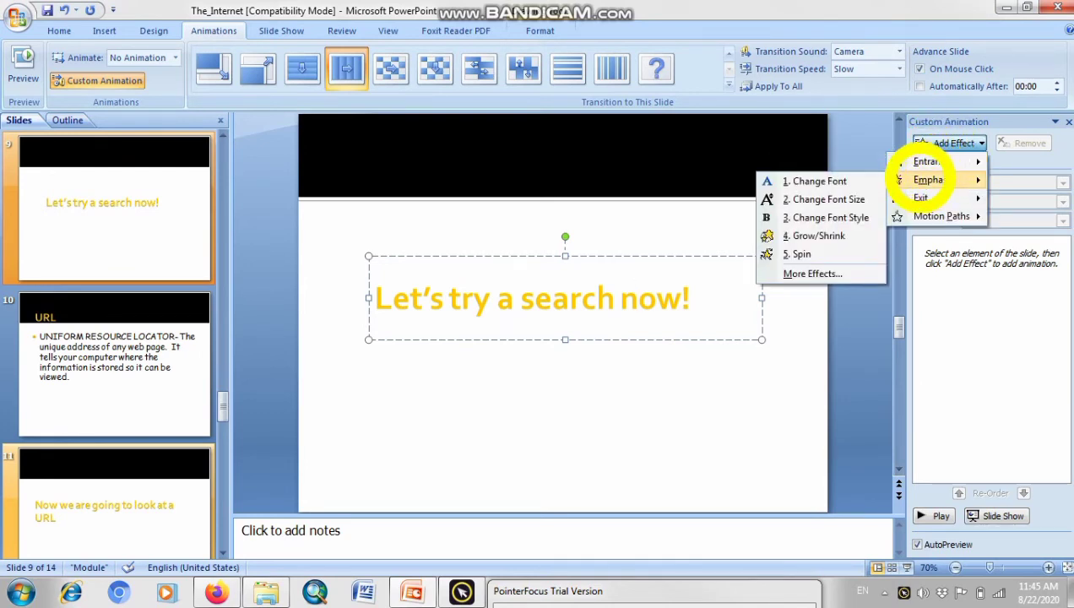
mouse_move(925, 161)
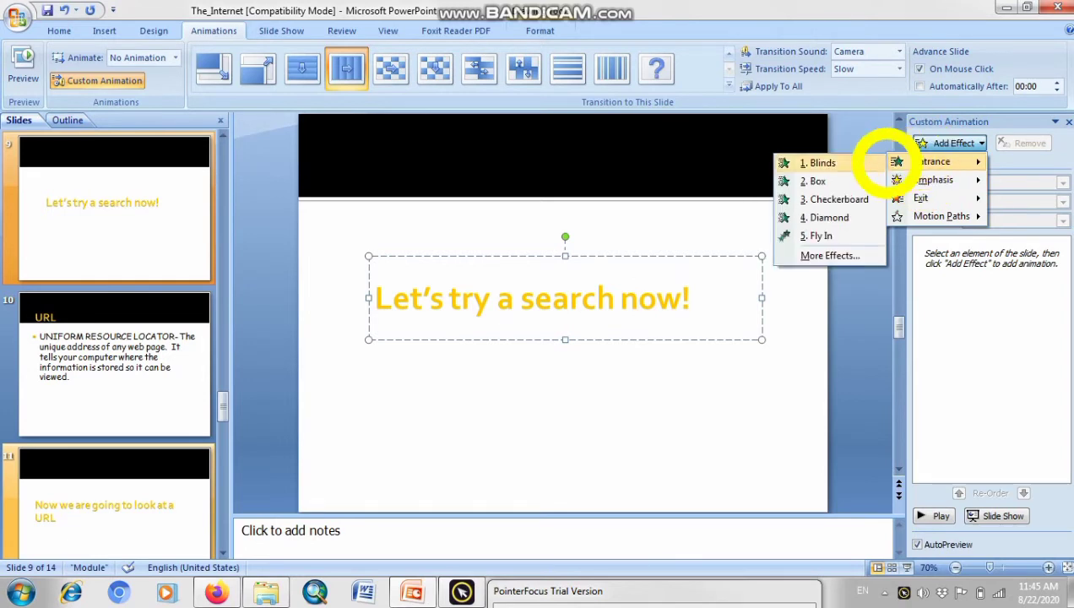
left_click(870, 217)
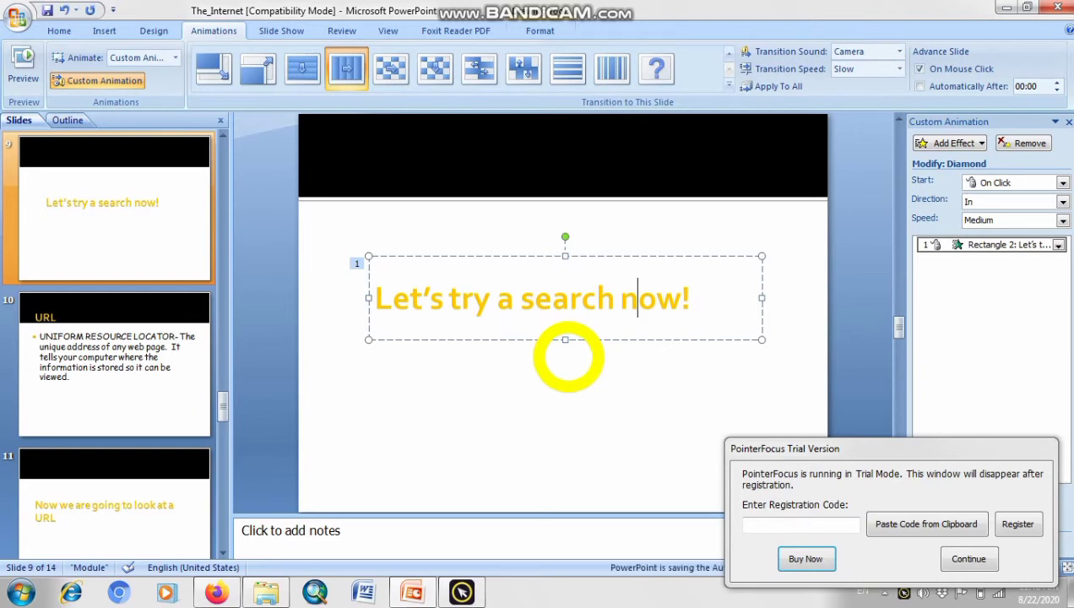
left_click_drag(868, 446, 630, 581)
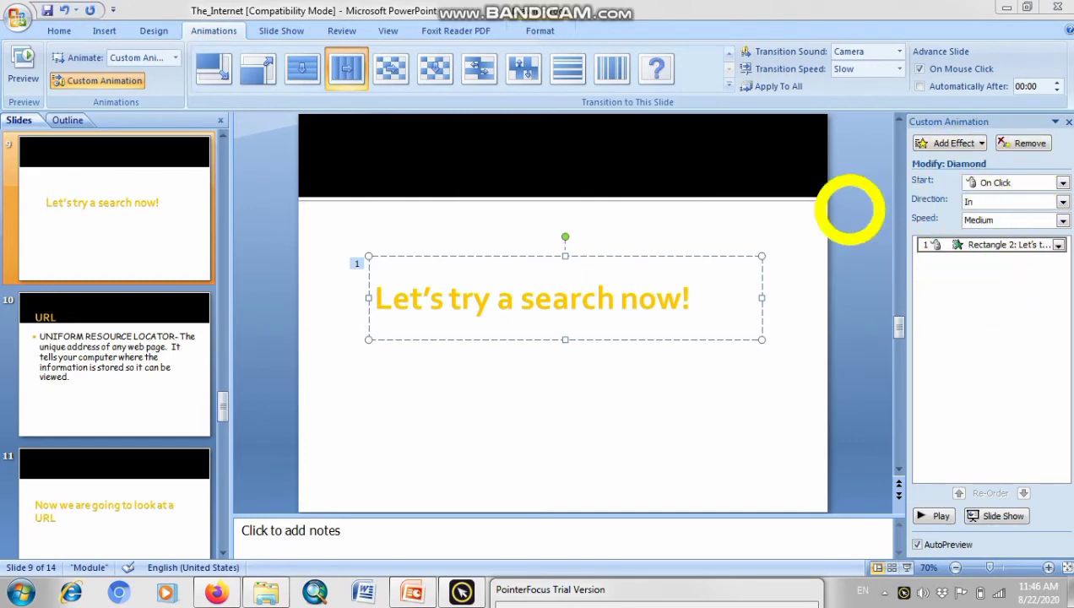
left_click(863, 314)
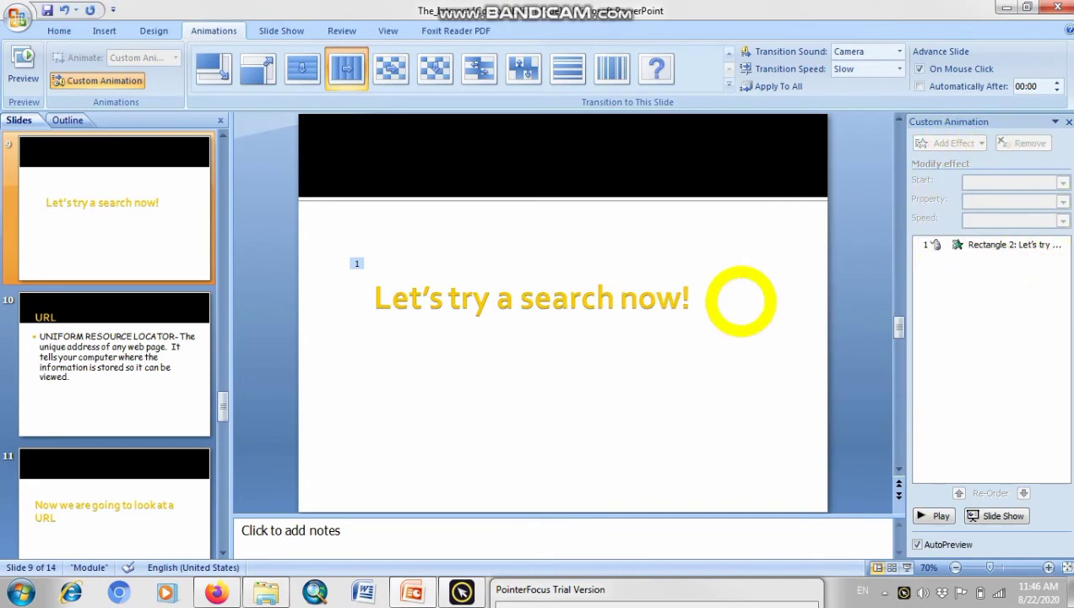
Keep the title's Diamond entrance On Click with direction In, and set its speed to Slow
left_click(597, 304)
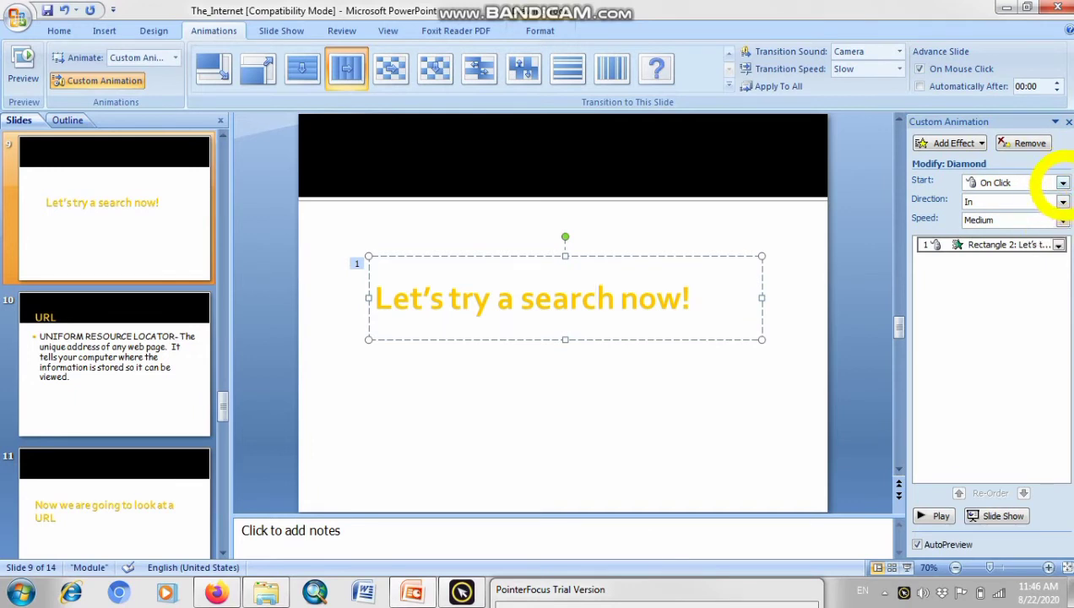
left_click(1063, 183)
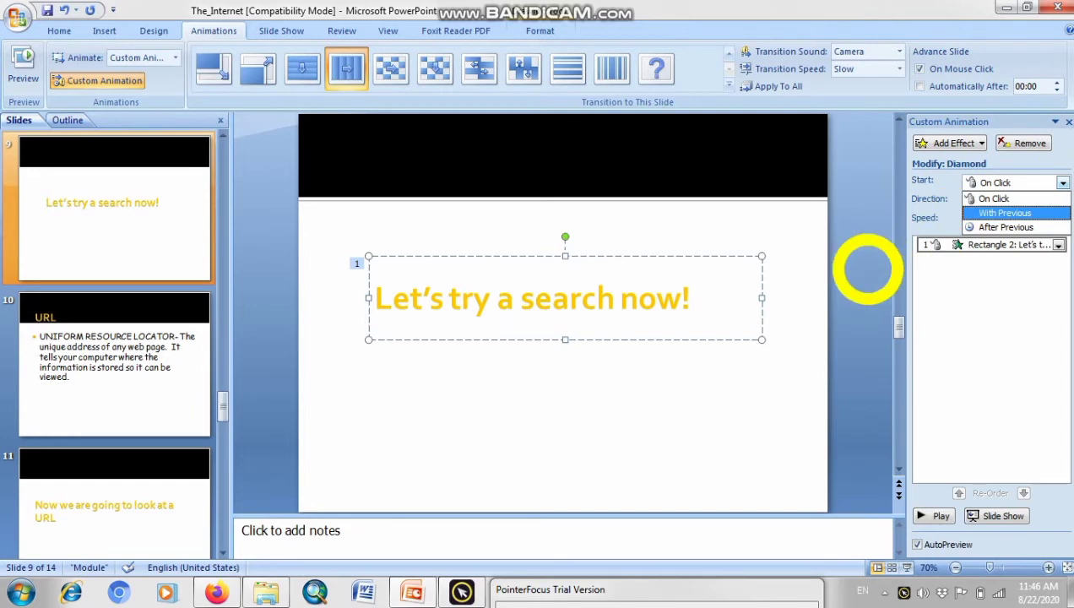
left_click(867, 269)
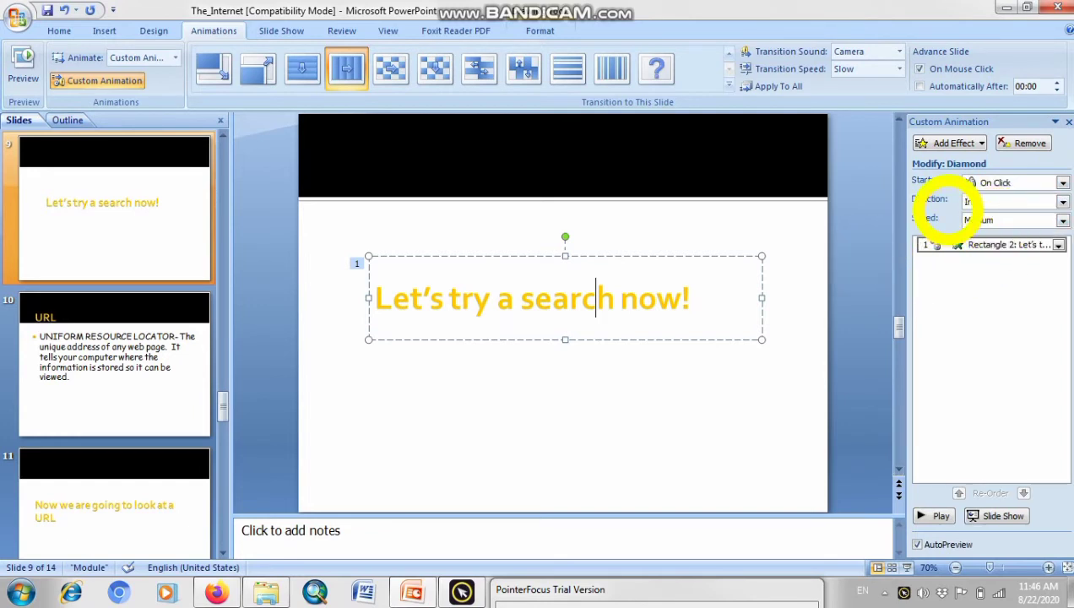
left_click(1062, 183)
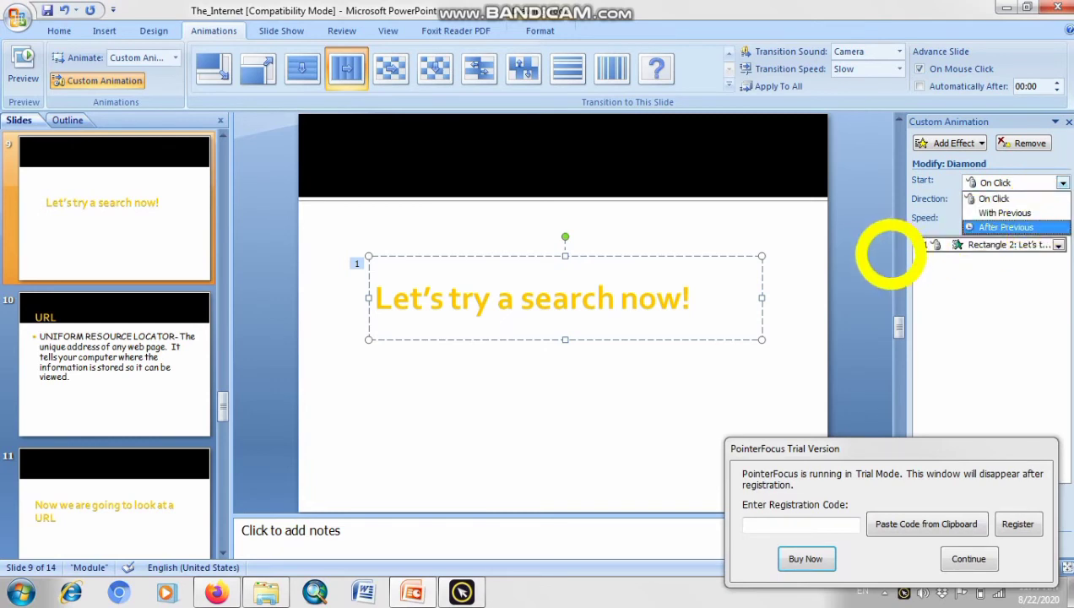
left_click(889, 250)
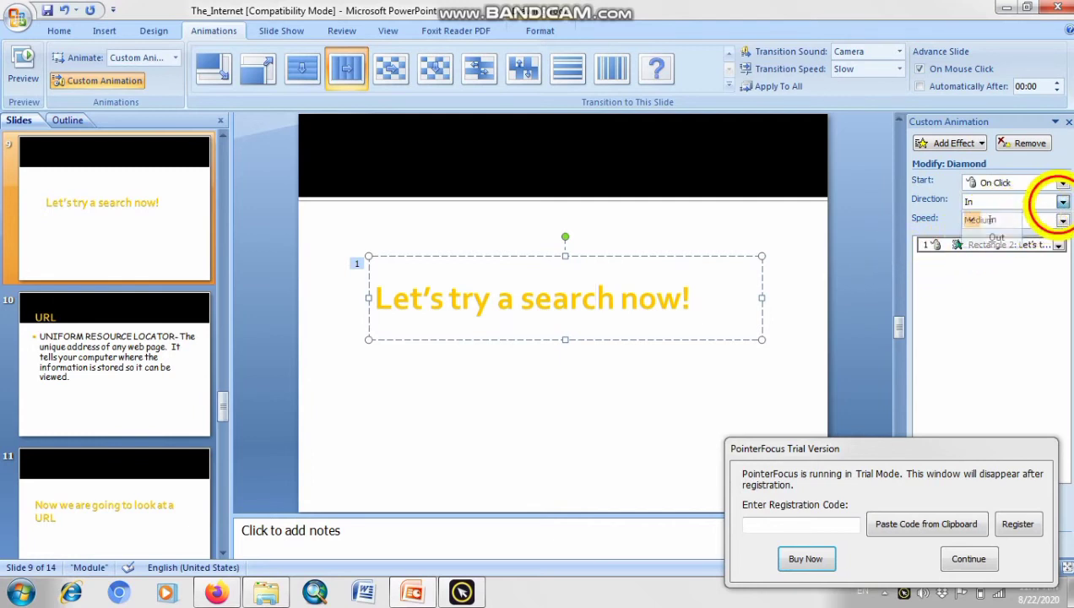
left_click(1062, 202)
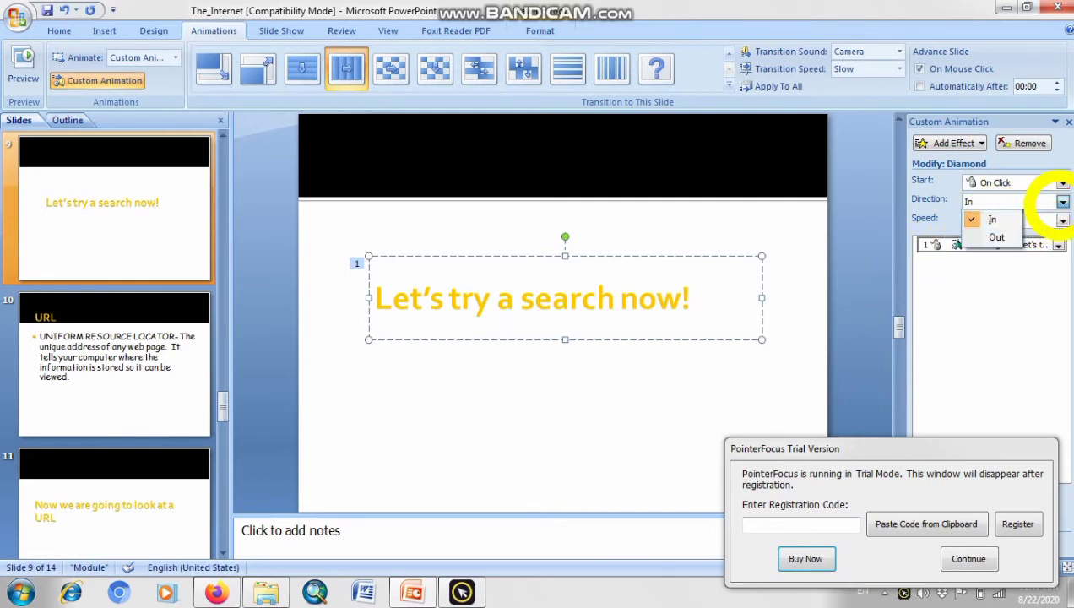
left_click(996, 237)
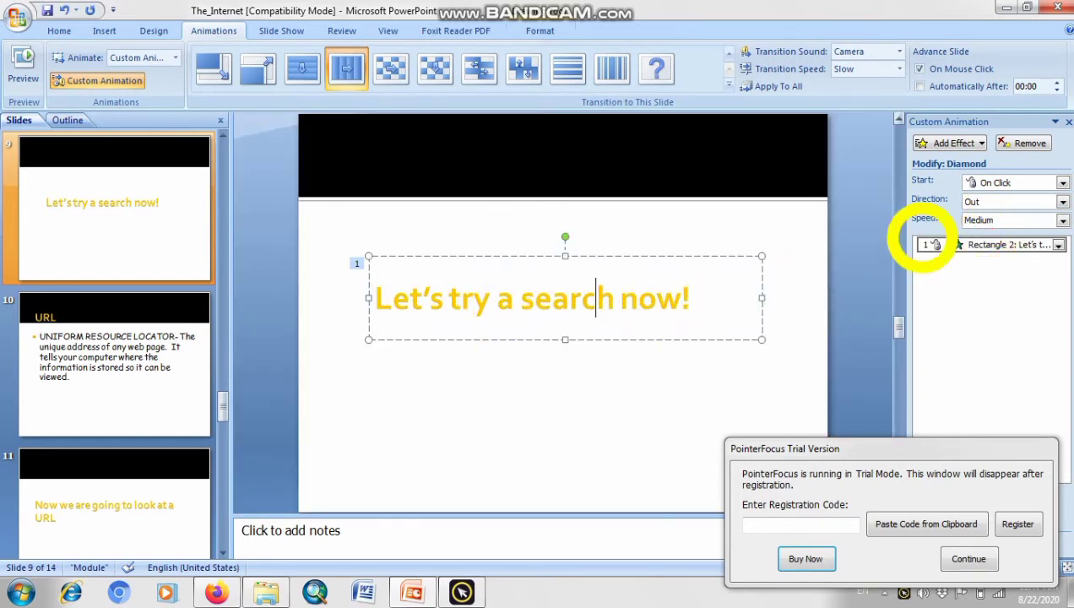
left_click(1062, 202)
left_click(1001, 220)
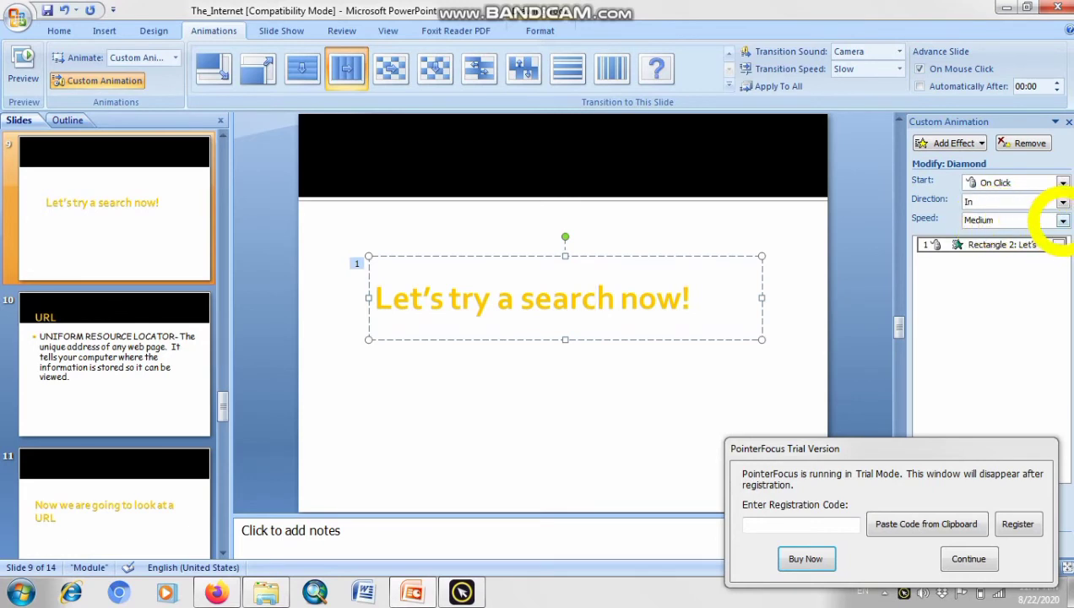
left_click(1062, 220)
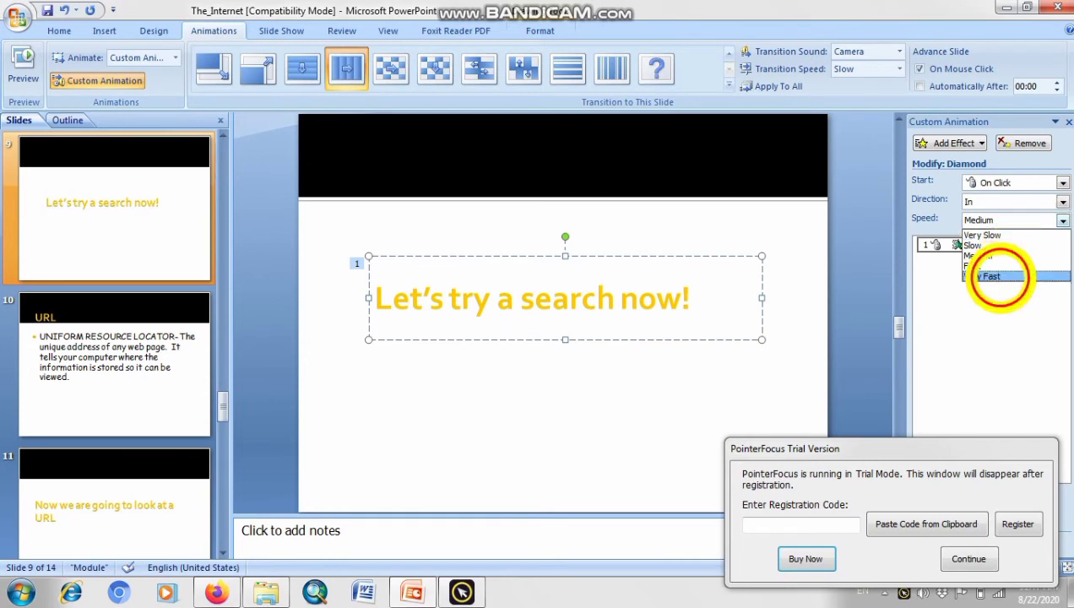
left_click(993, 276)
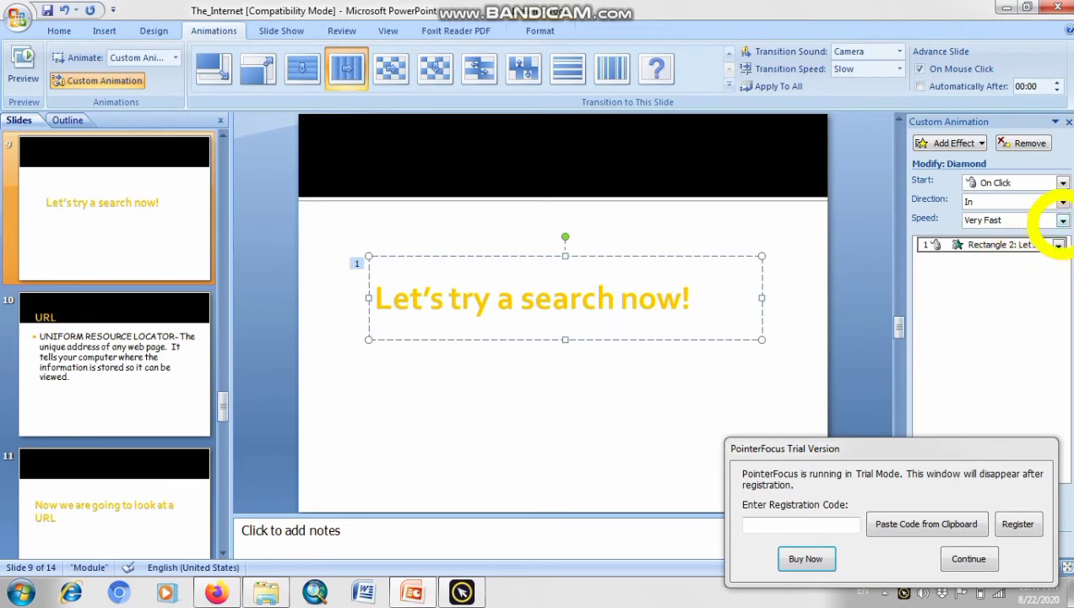
left_click(1062, 219)
left_click(1027, 245)
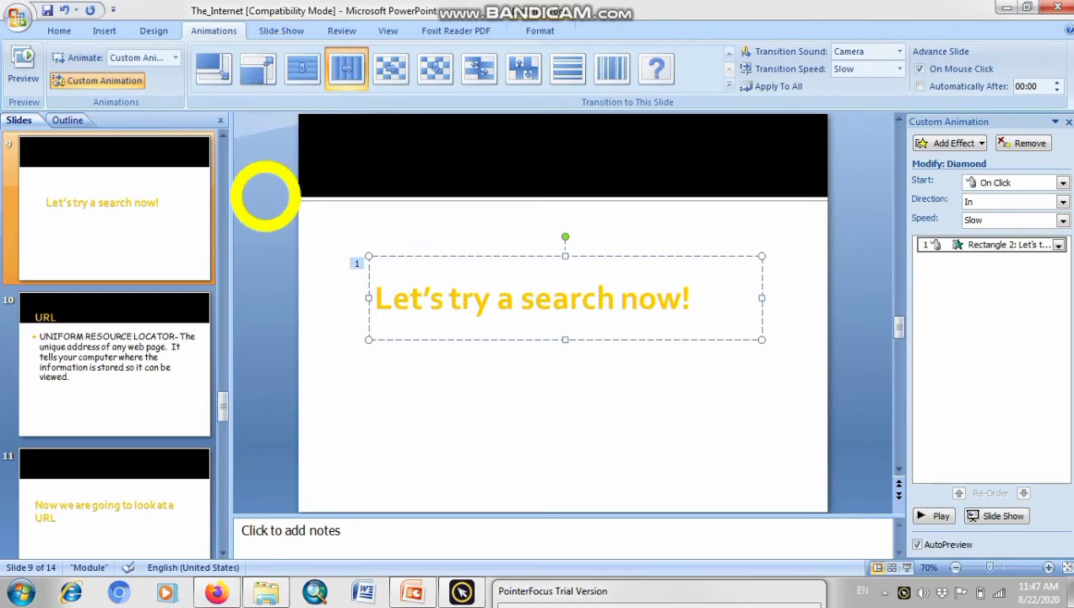
key("F12")
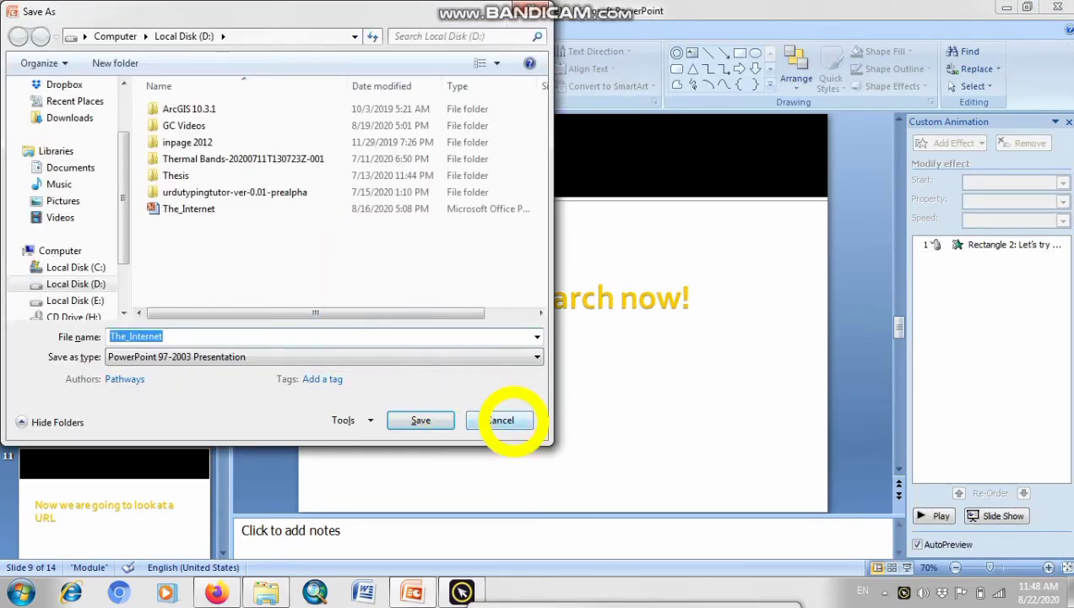
left_click(540, 12)
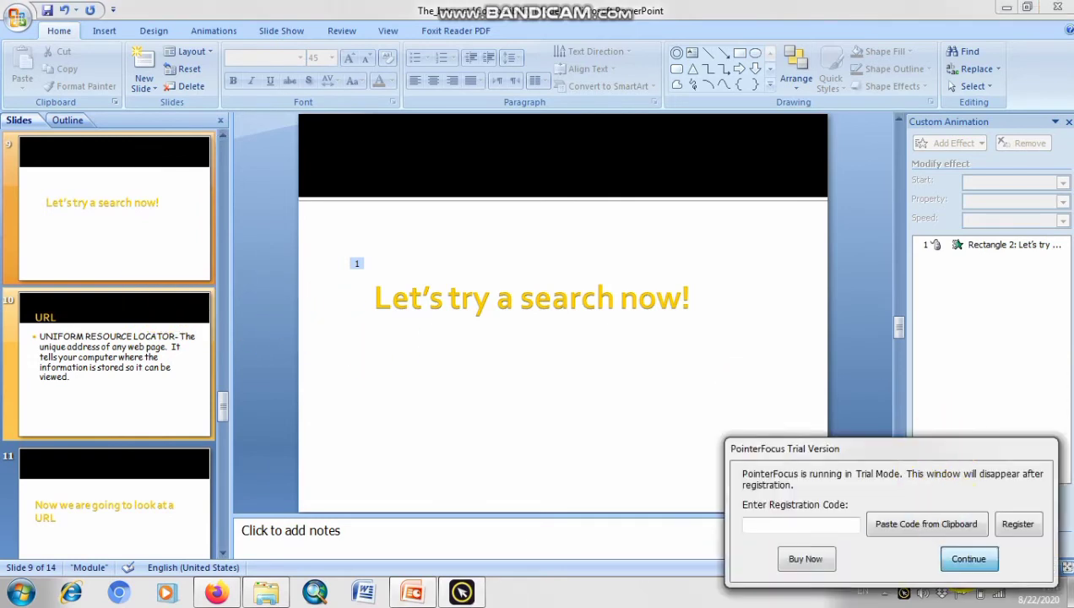
left_click(969, 558)
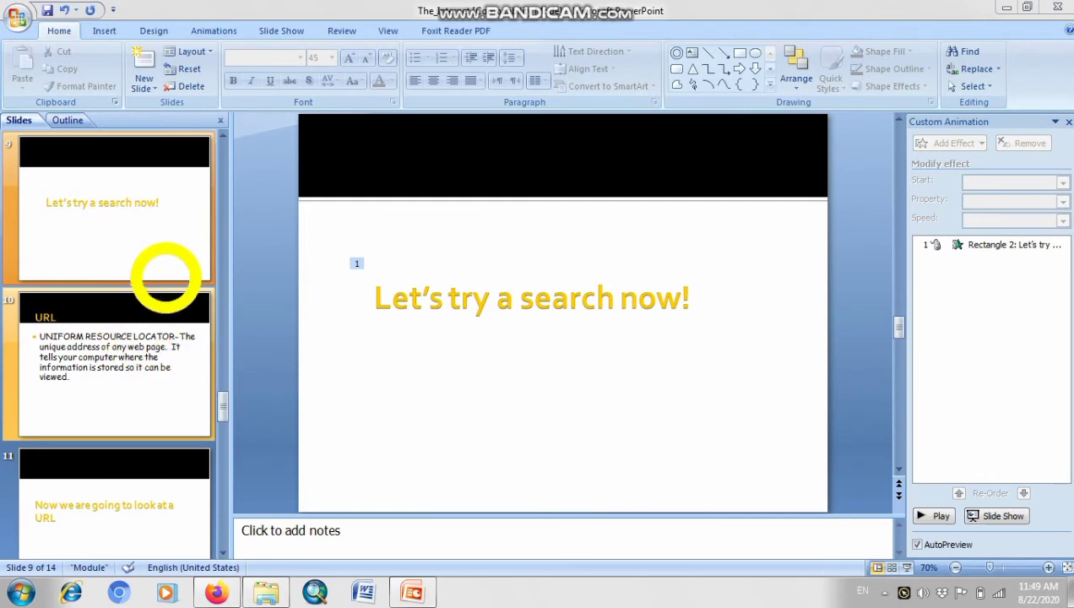
left_click(164, 244)
scroll(166, 246, "up", 1)
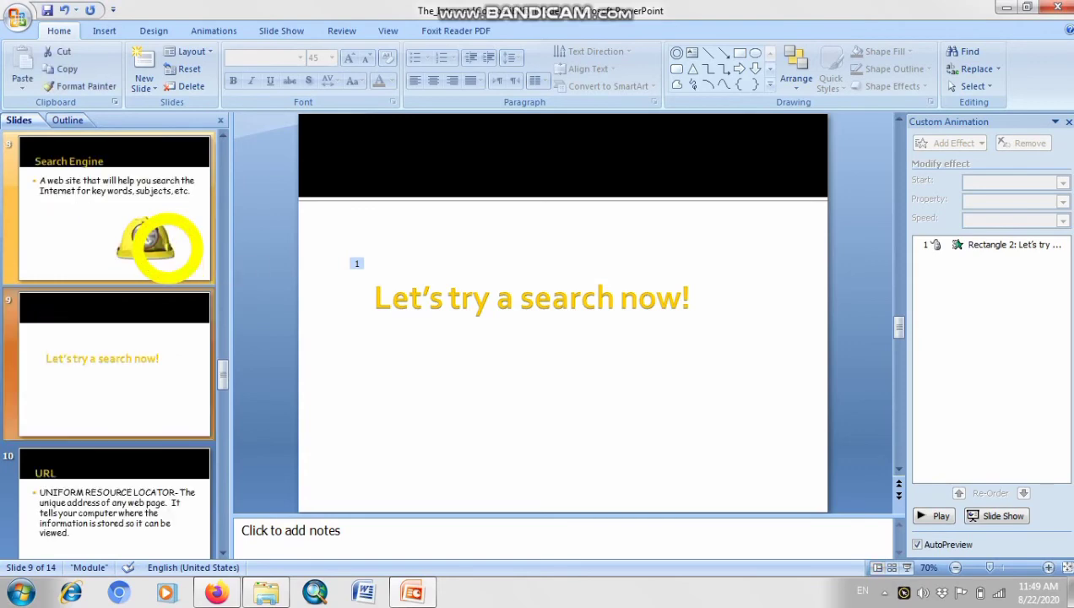
scroll(167, 247, "up", 1)
scroll(168, 244, "up", 1)
left_click(166, 343)
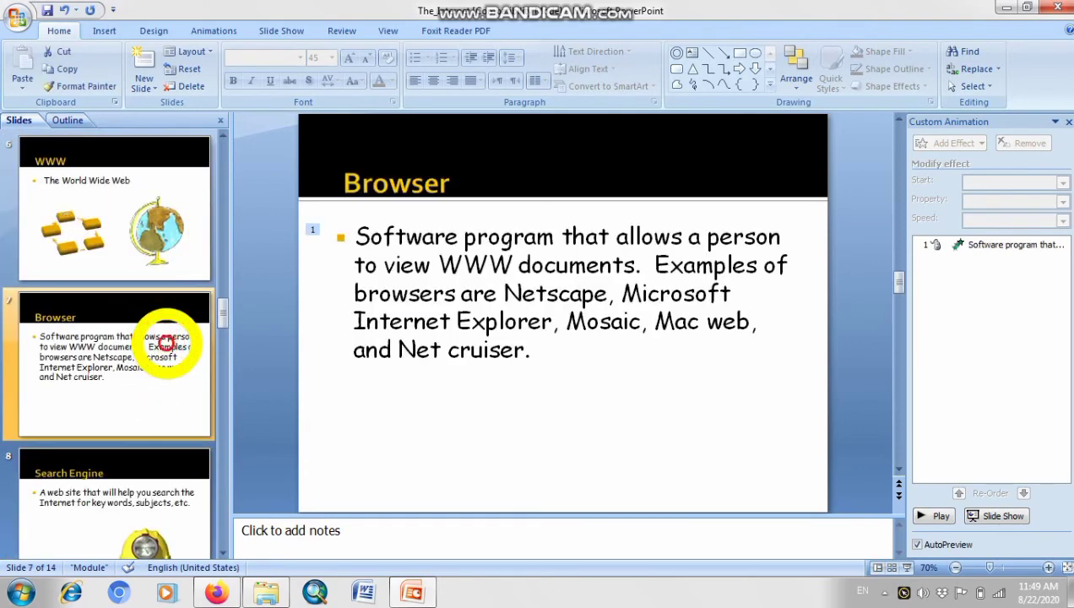
left_click(168, 244)
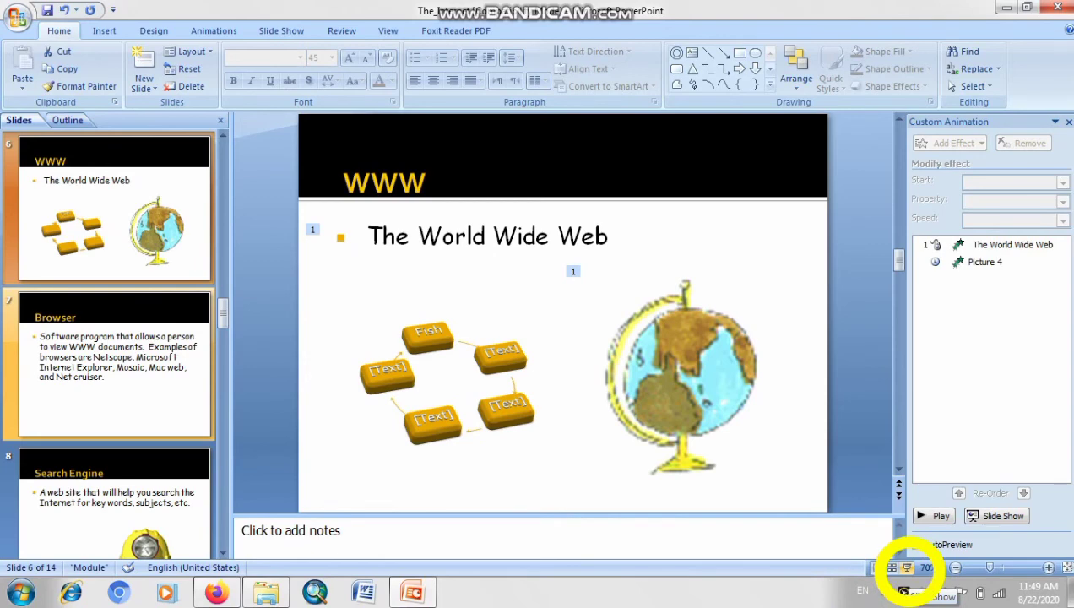
Play the slide show from WWW through Browser and Search Engine to URL, then end it
left_click(908, 568)
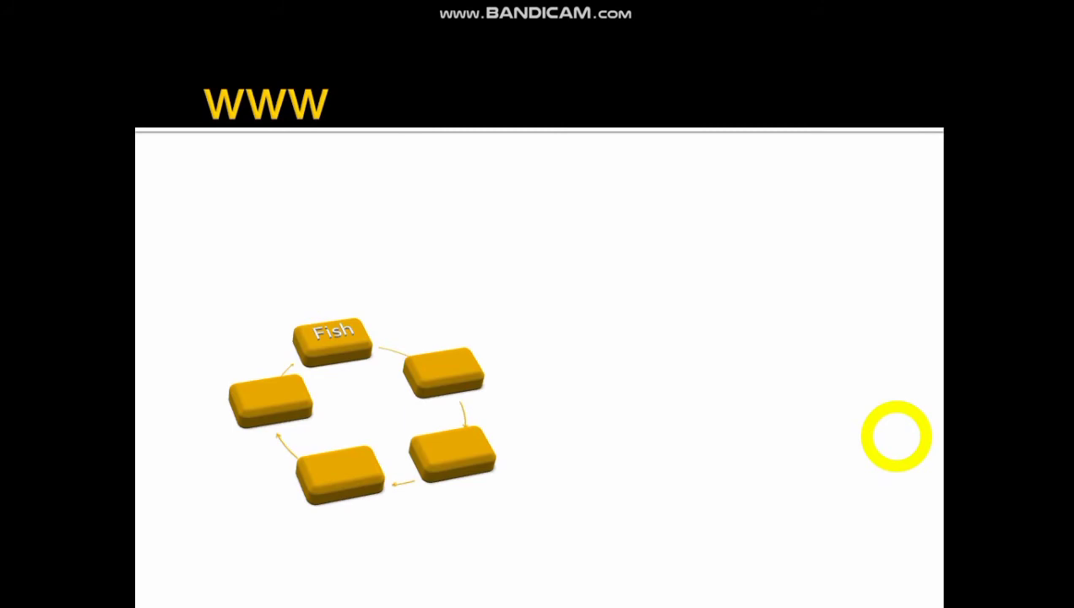
left_click(898, 436)
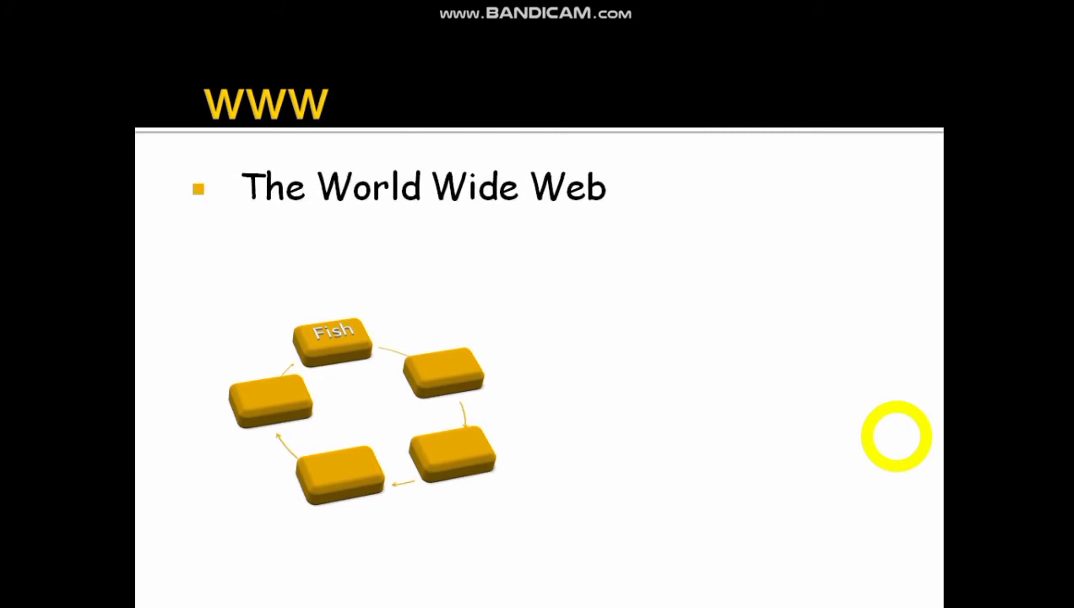
left_click(898, 436)
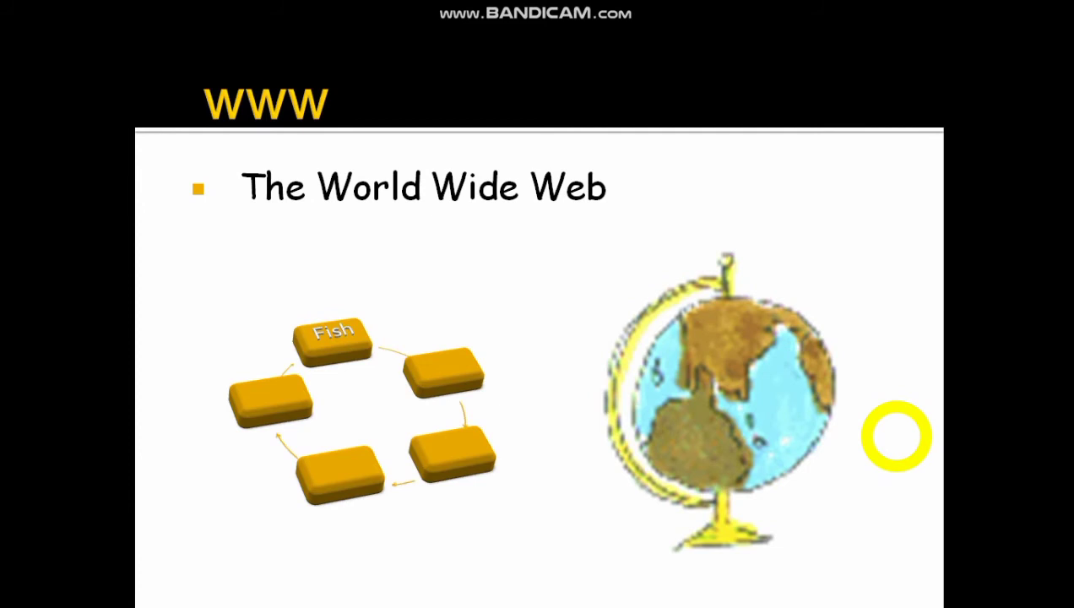
left_click(897, 436)
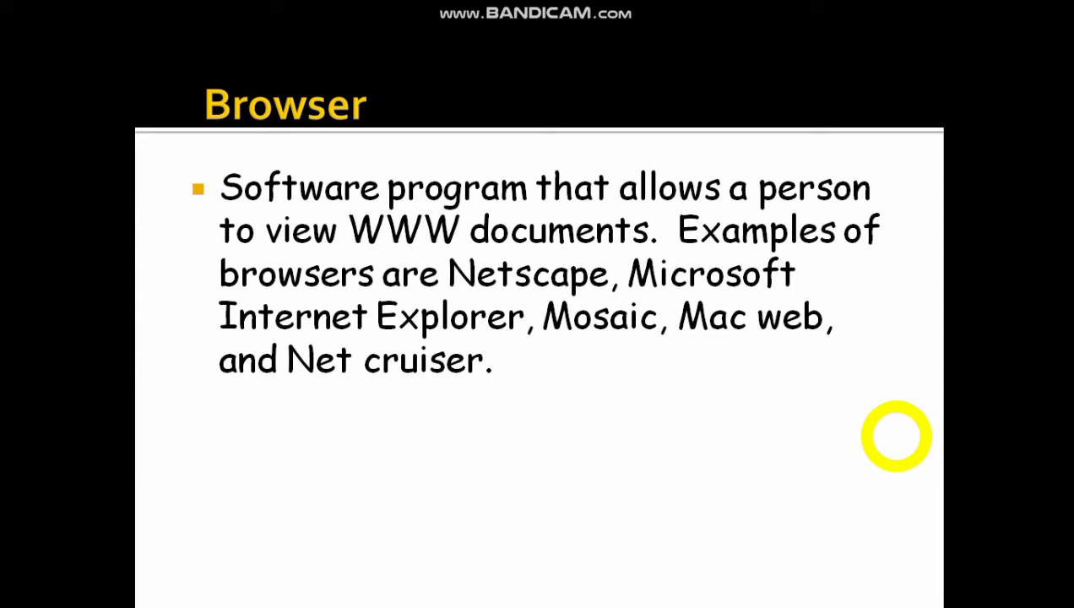
left_click(897, 436)
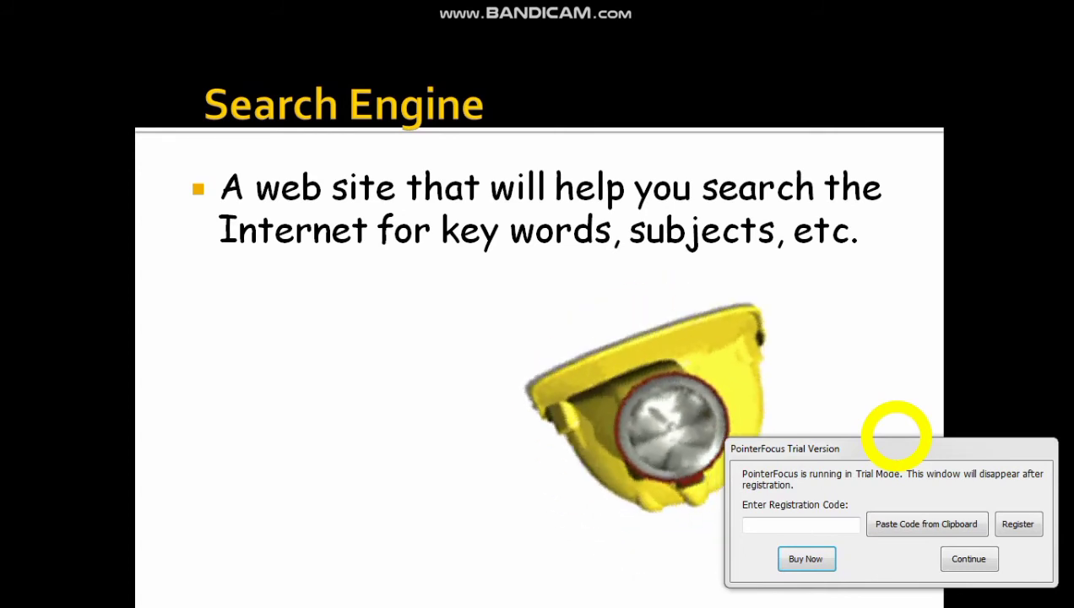
key("Right")
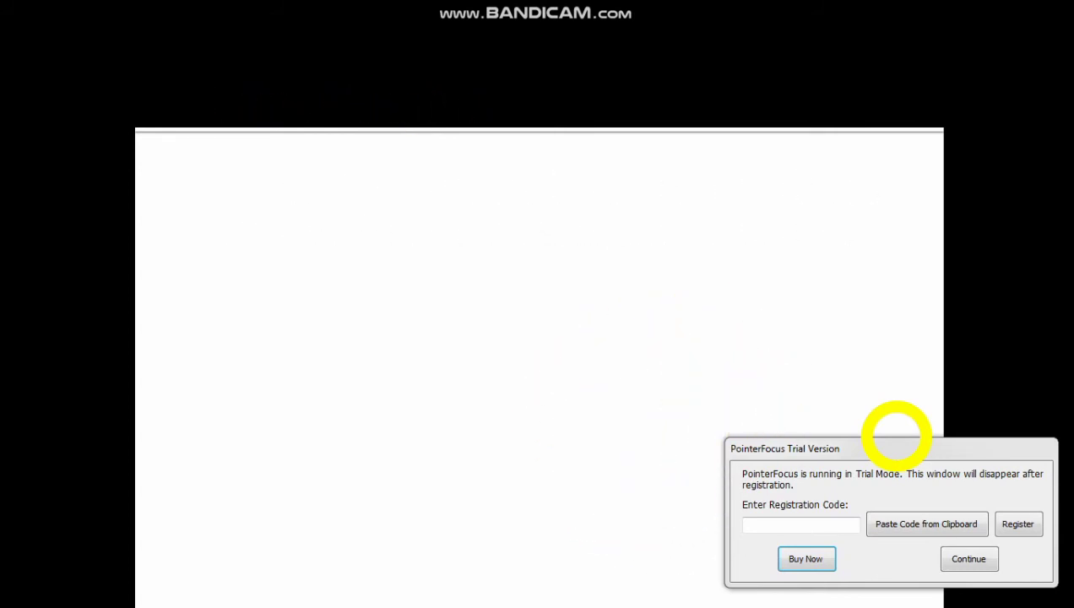
key("Right")
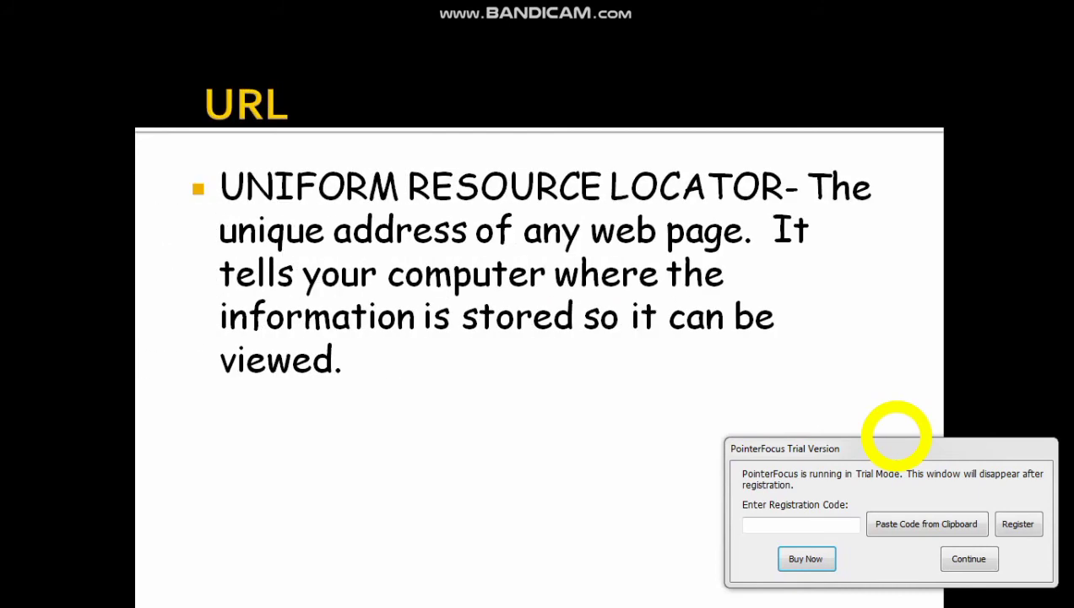
key("Escape")
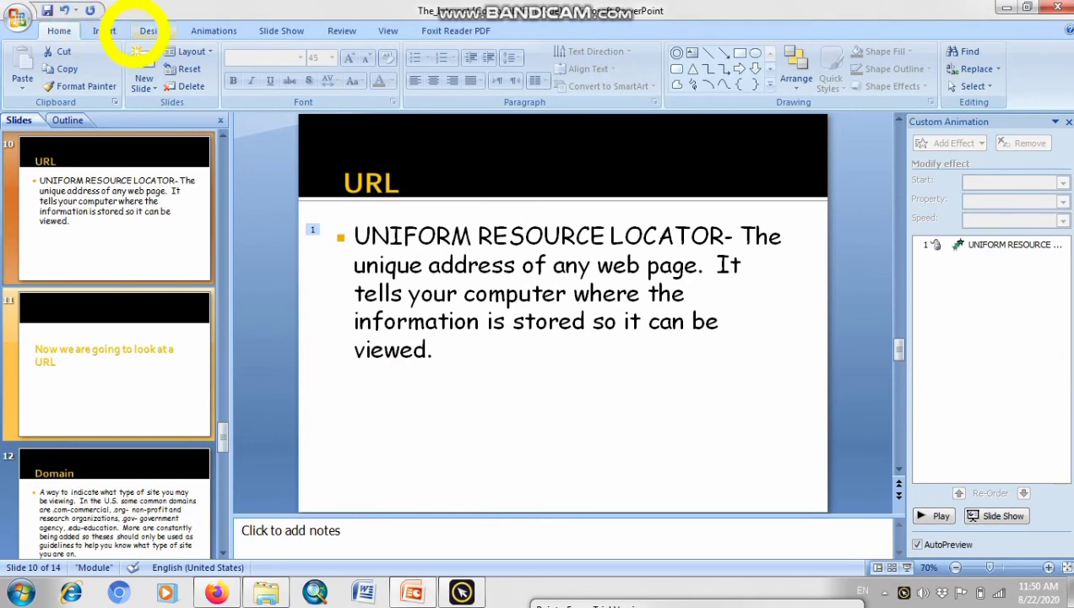
Try the Metro theme, then apply Opulent and bring up the Background Styles gallery
left_click(150, 31)
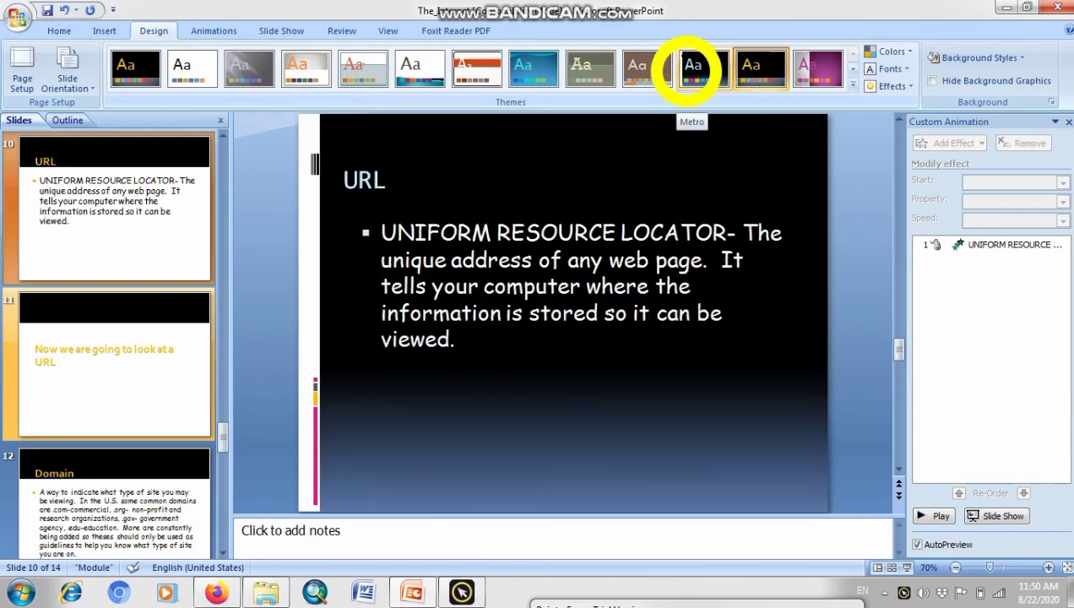
left_click(693, 67)
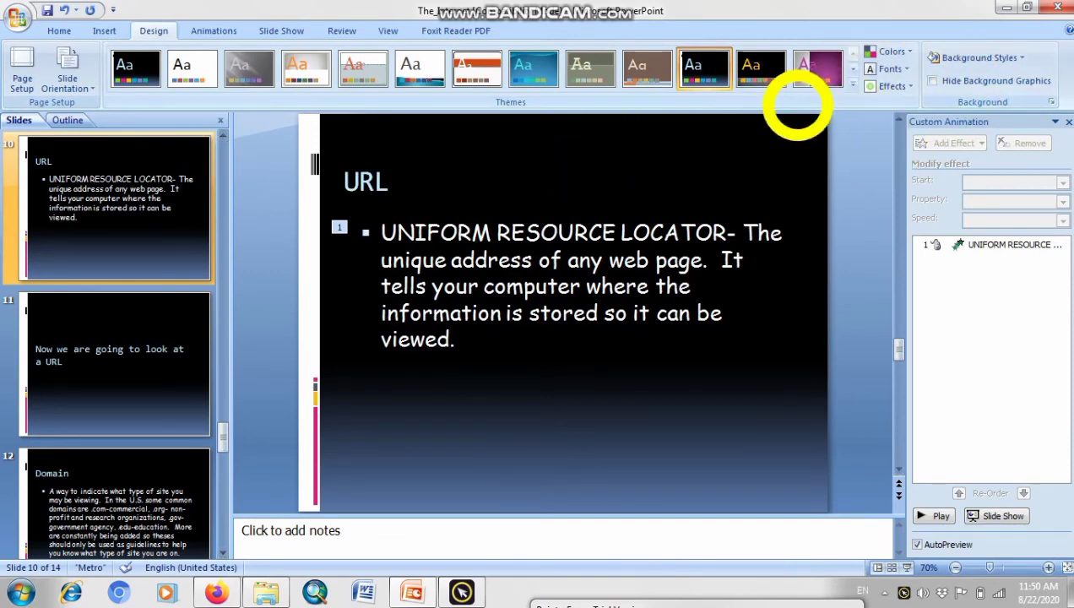
left_click(816, 67)
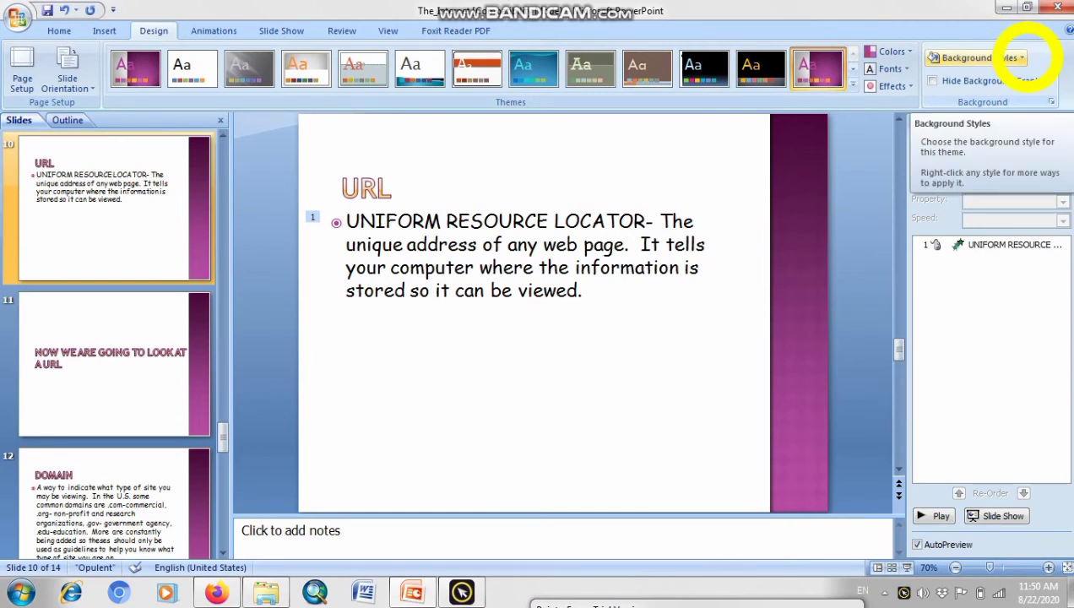
left_click(1022, 57)
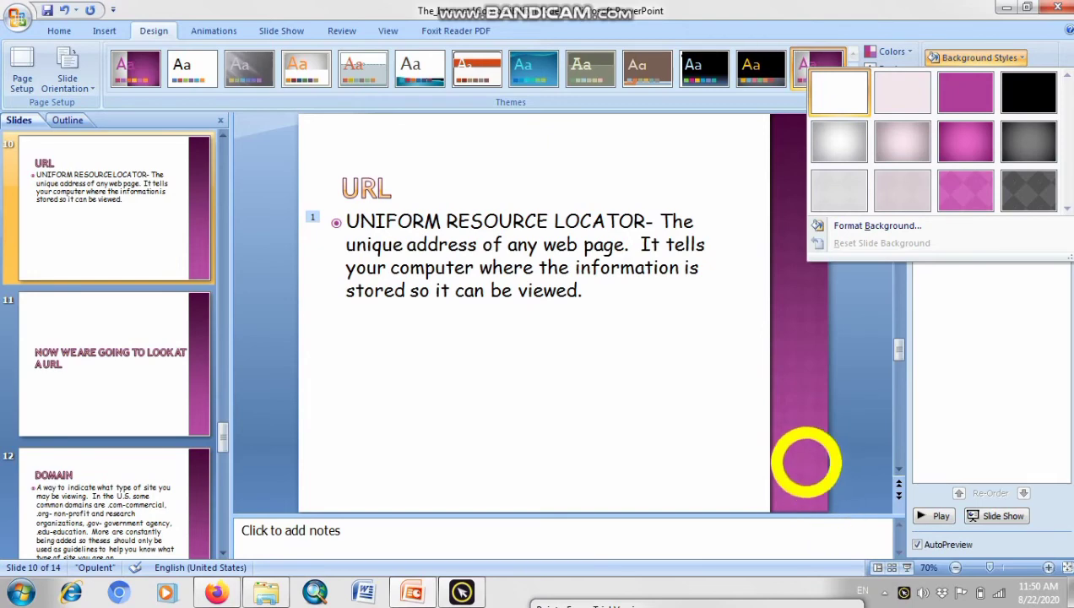
Apply Background Style 6, the light pink radial gradient, to all slides
left_click(1049, 567)
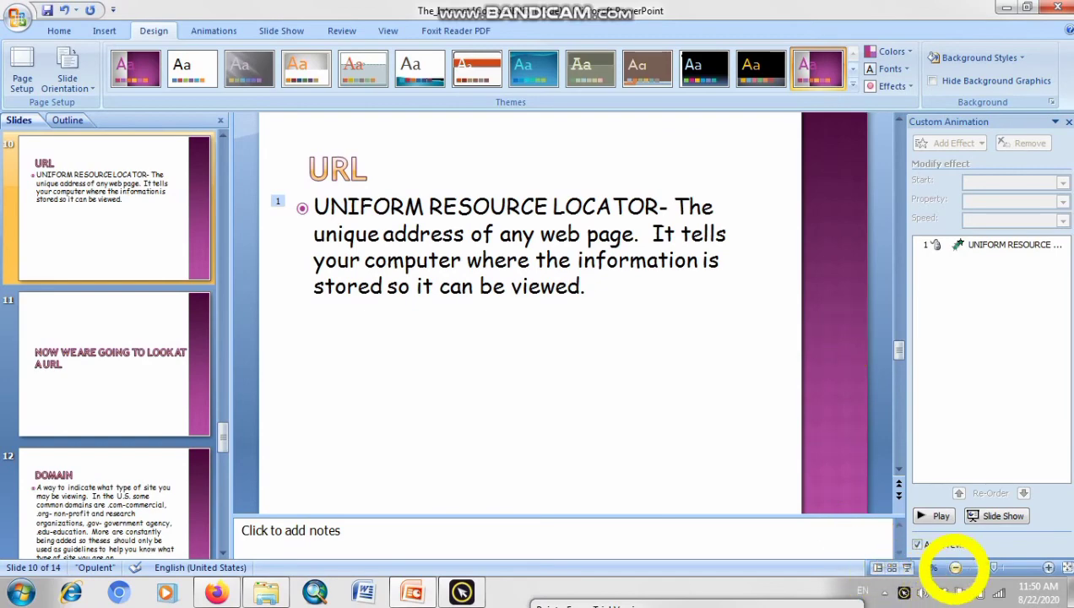
left_click(956, 568)
left_click(1003, 57)
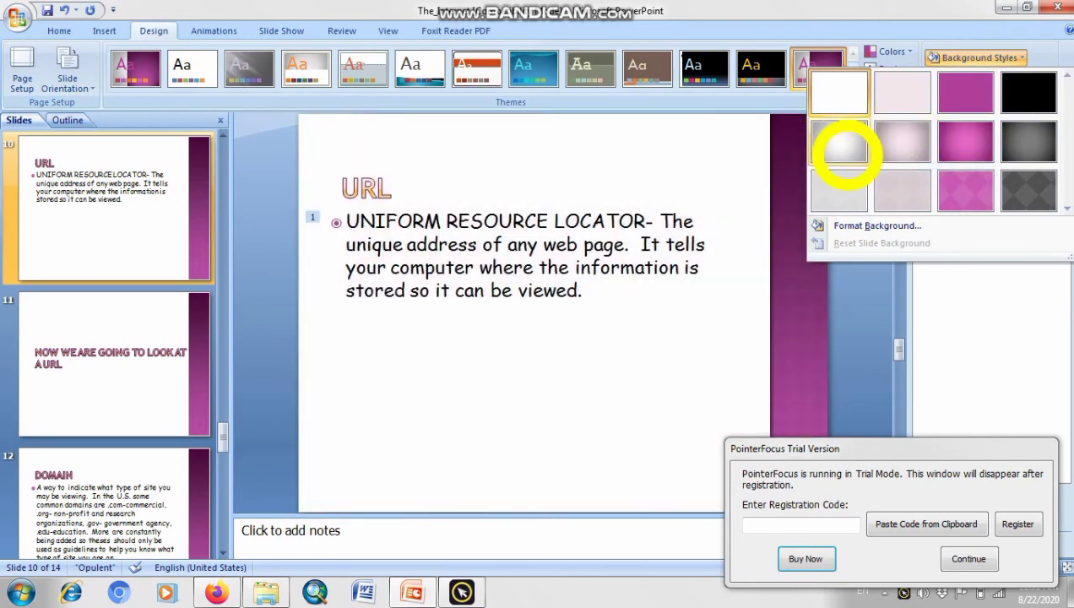
left_click(883, 145)
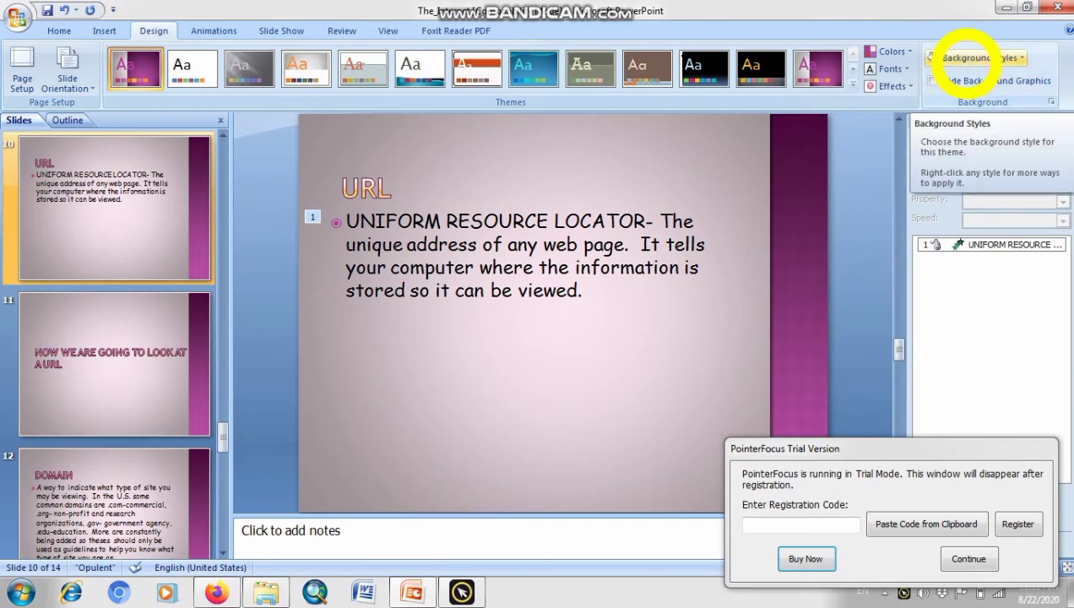
left_click(968, 58)
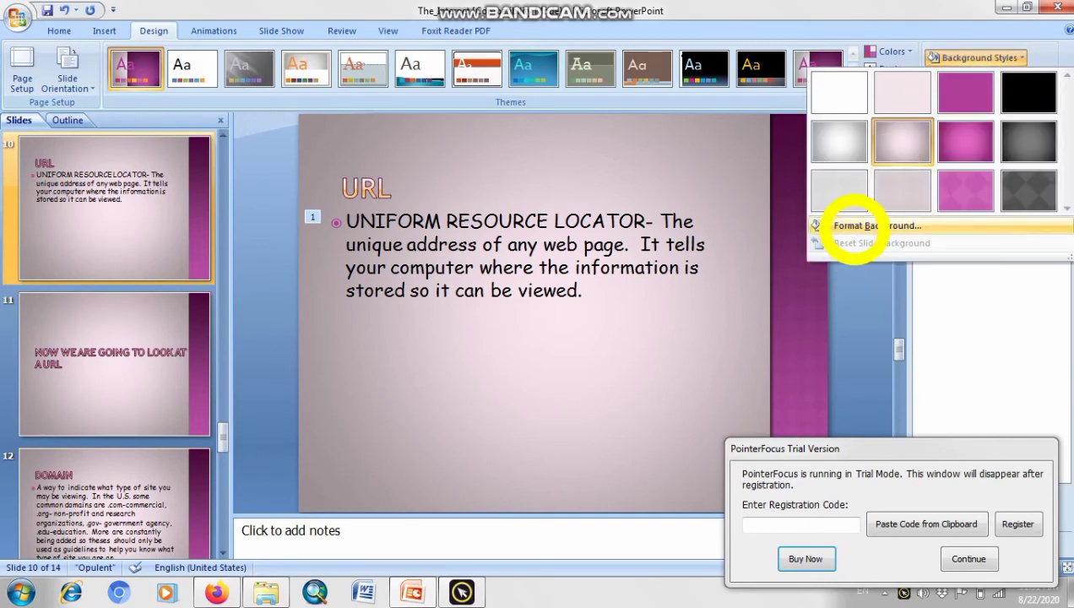
left_click(855, 227)
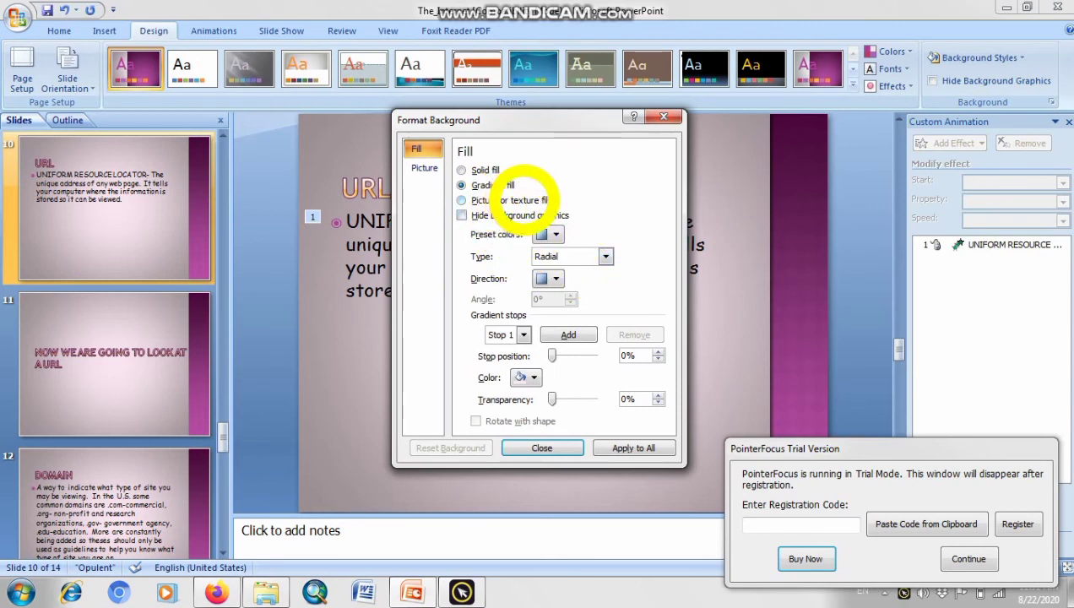
left_click(486, 170)
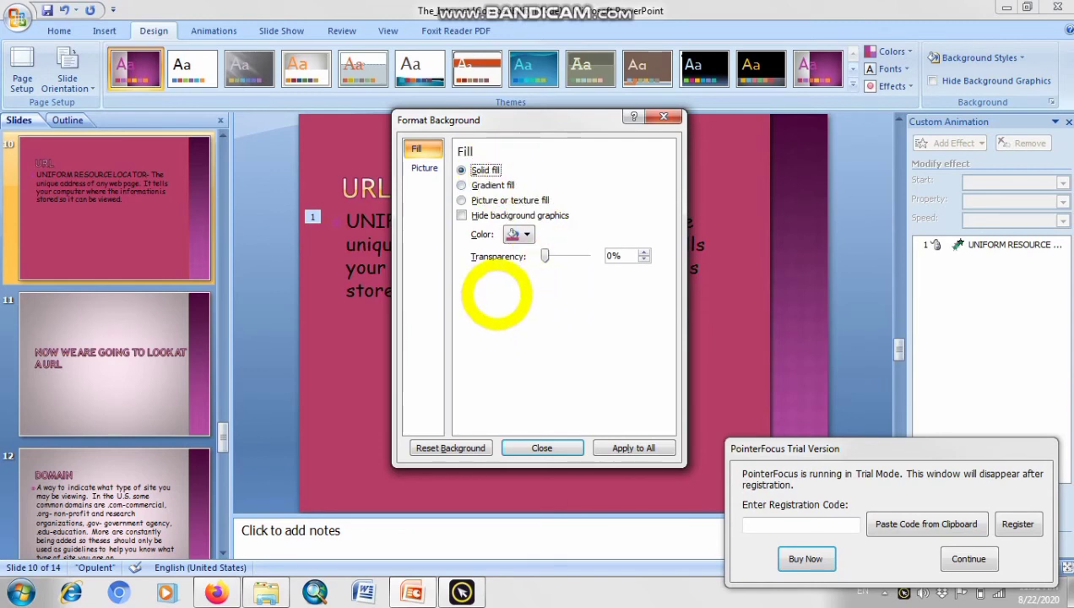
left_click(494, 185)
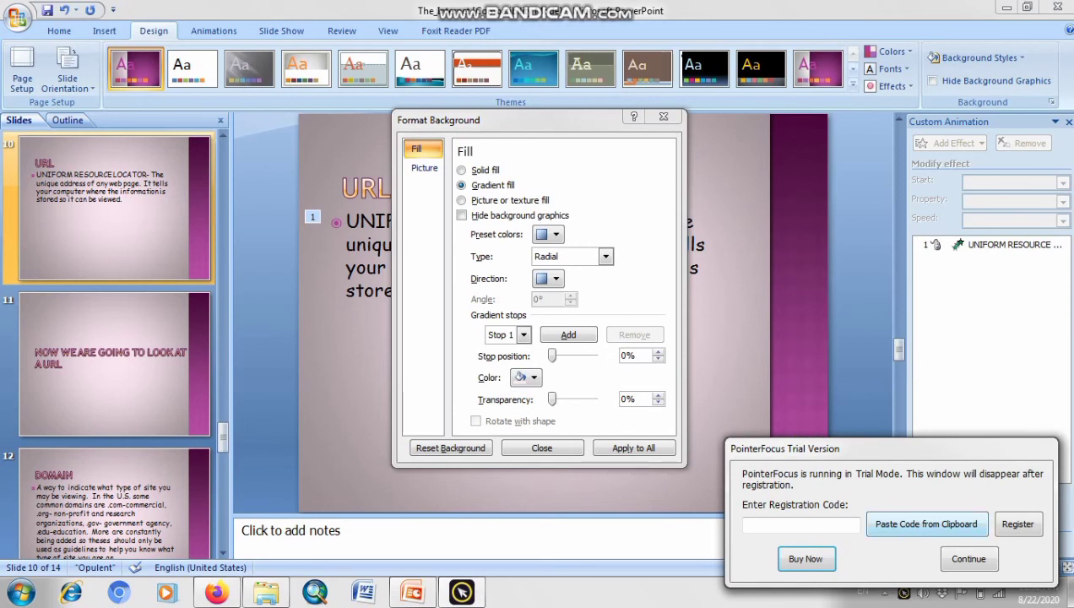
left_click(969, 558)
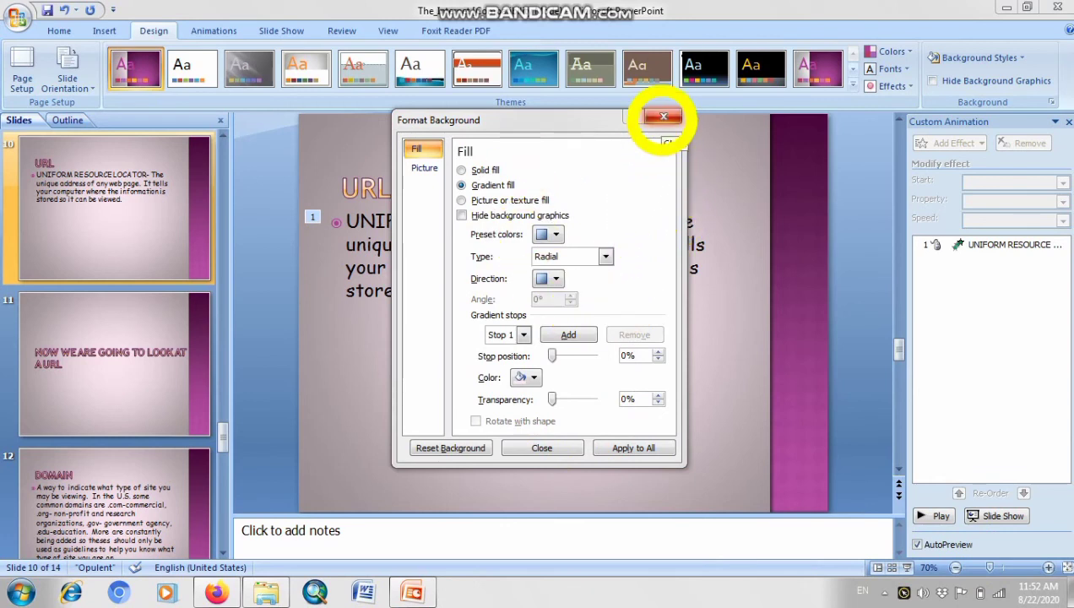
left_click(664, 116)
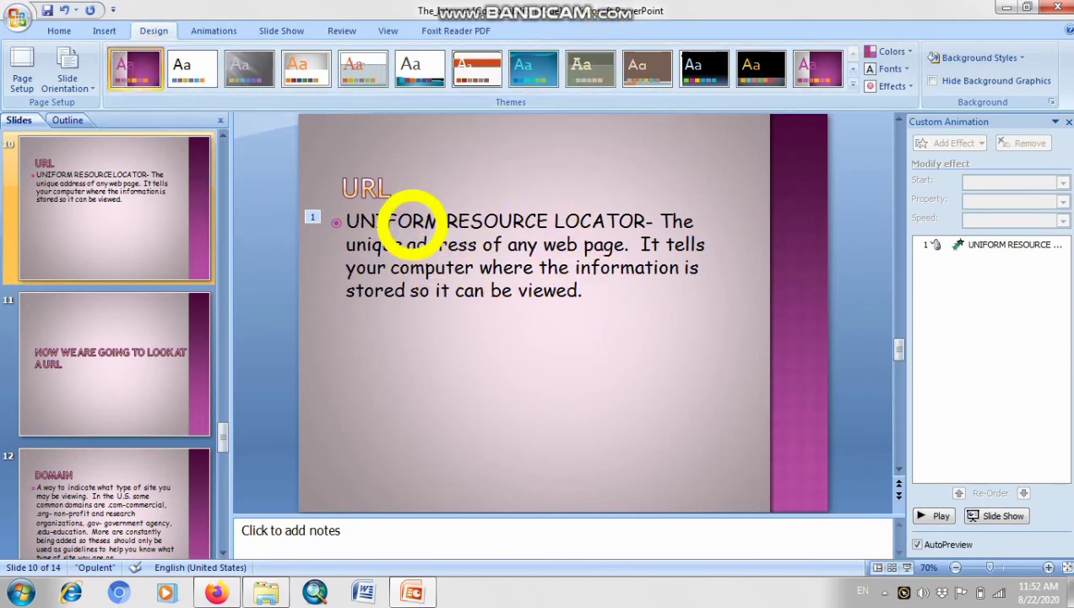
left_click(60, 30)
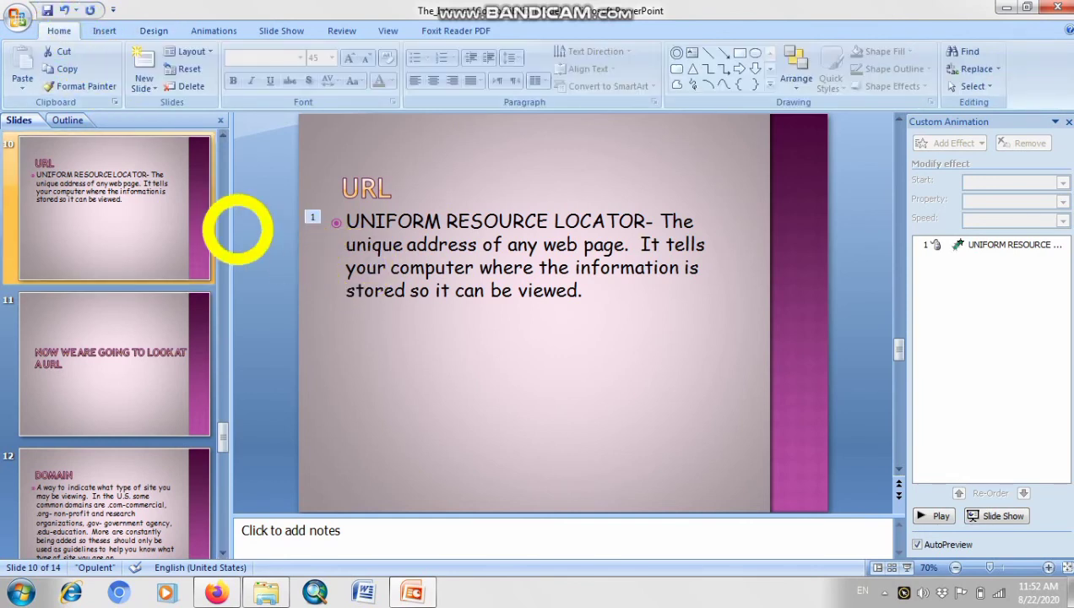
left_click(120, 192)
left_click(146, 86)
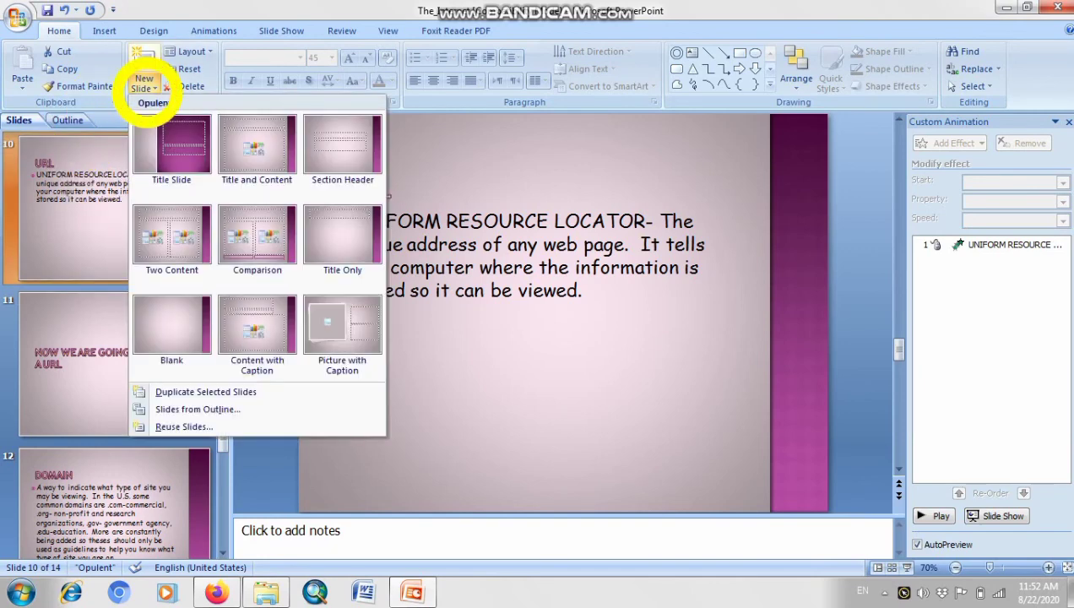
left_click(147, 88)
left_click(117, 31)
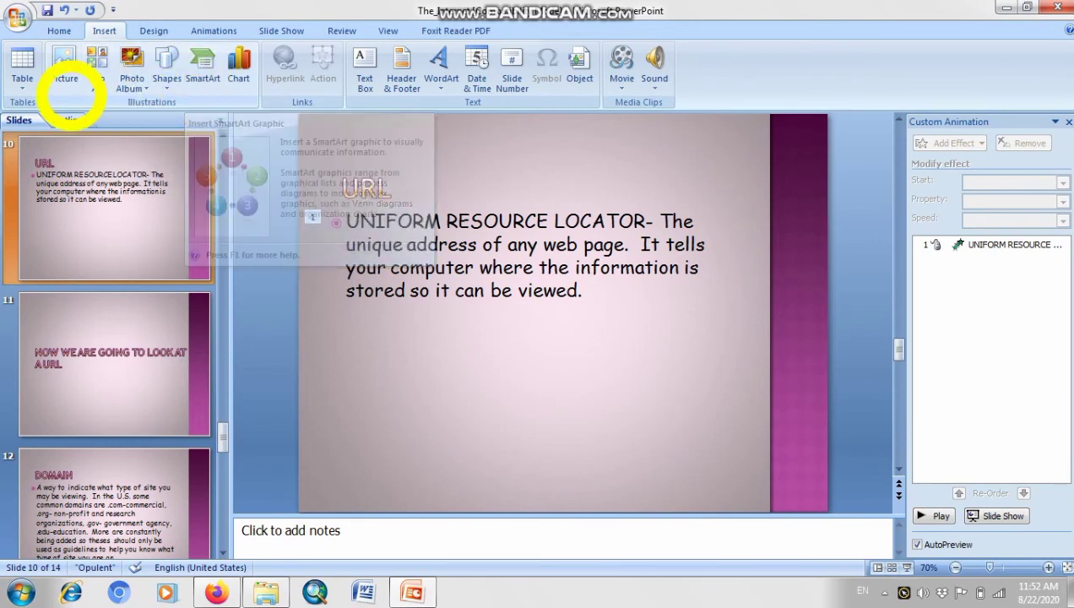
left_click(24, 78)
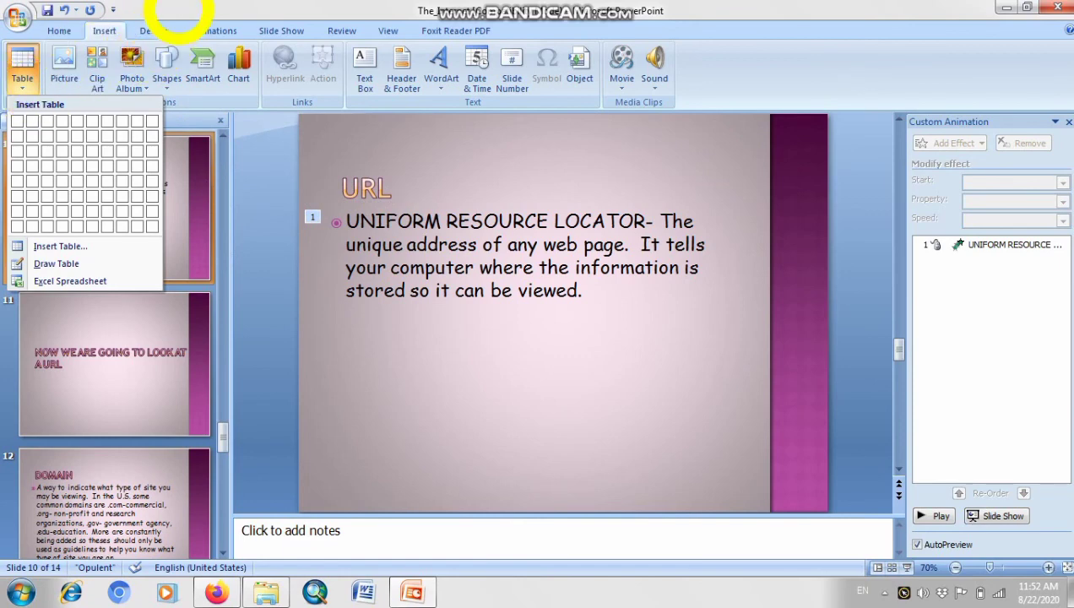
left_click(160, 34)
left_click(160, 34)
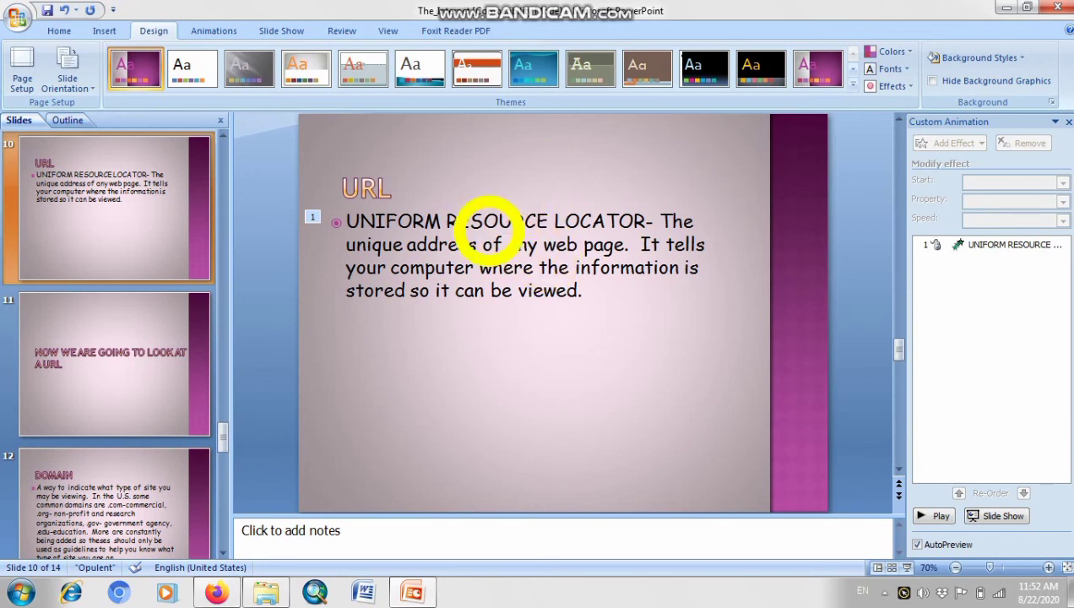
left_click(218, 31)
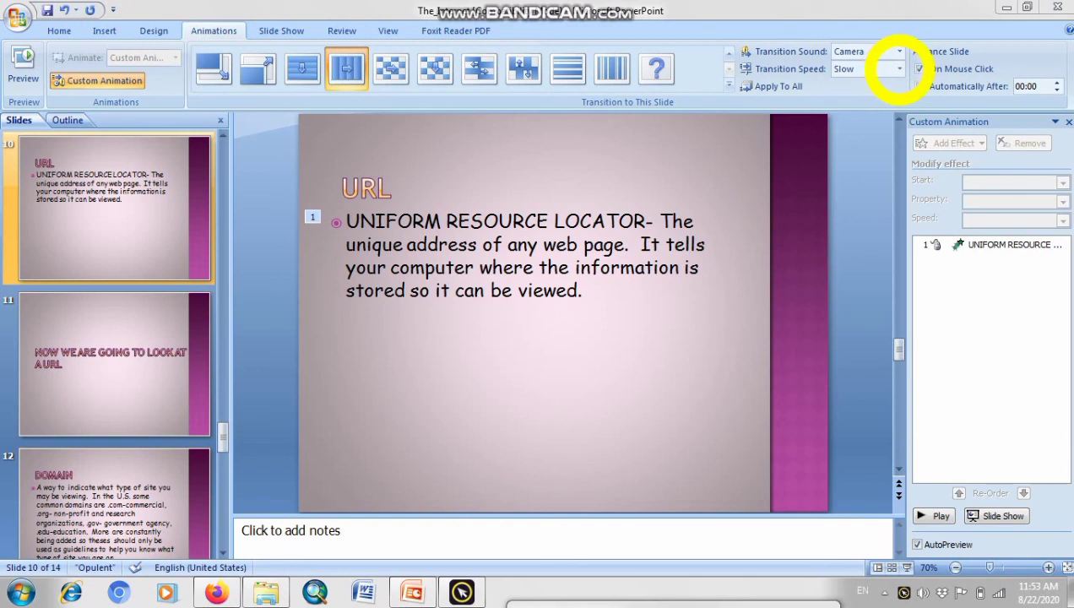
left_click(899, 68)
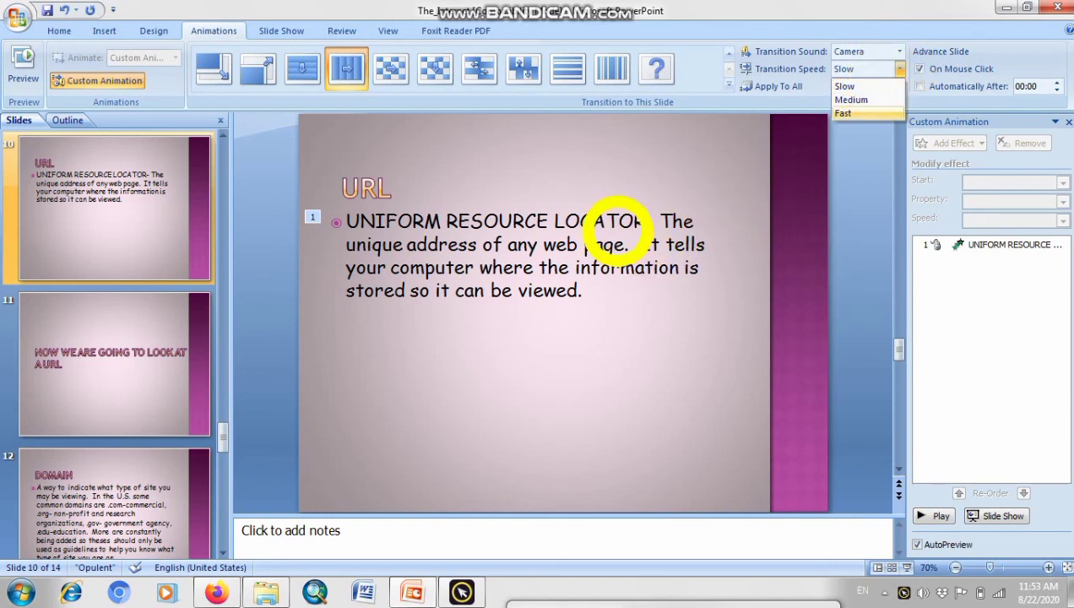
left_click(59, 30)
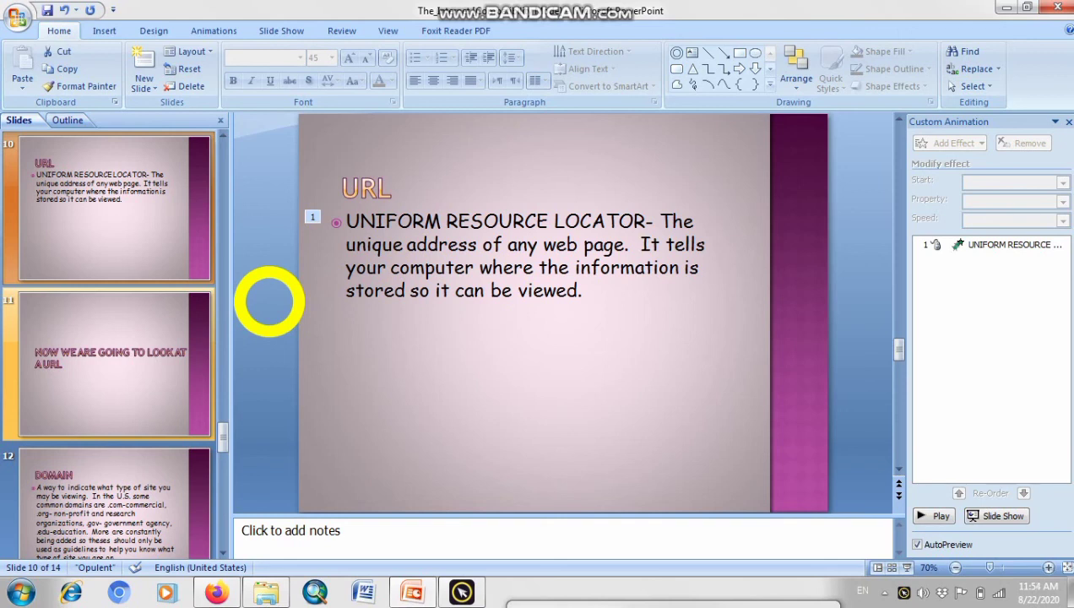
left_click_drag(767, 445, 546, 565)
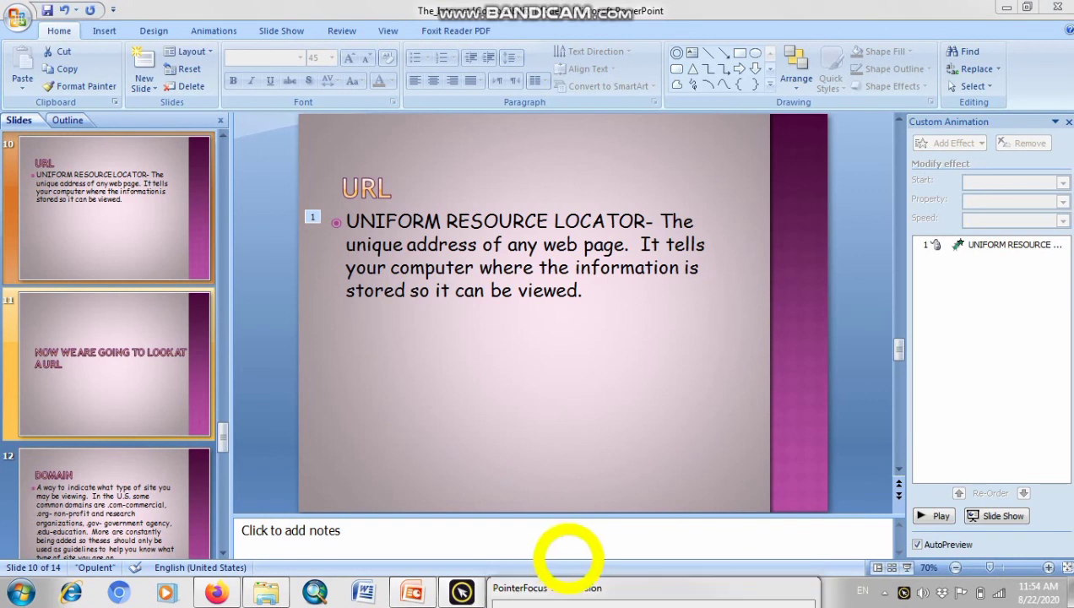